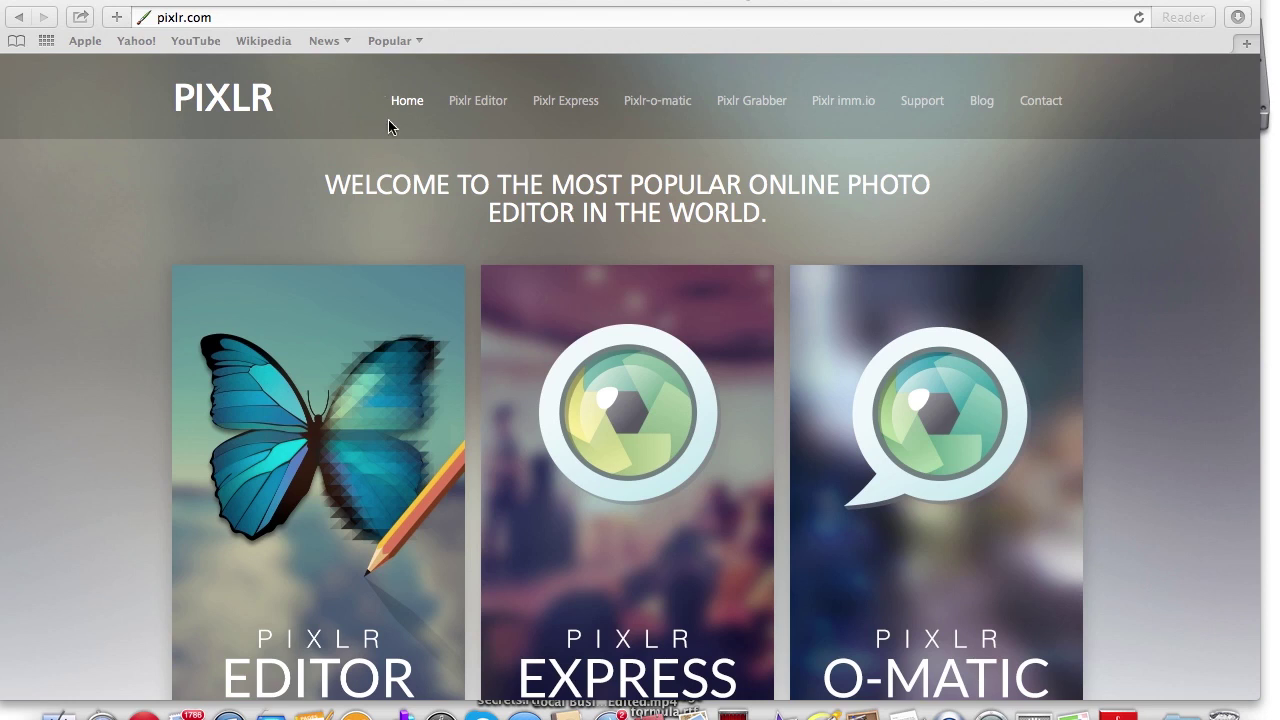
- Open Pixlr Editor and start creating a new blank image
{"action": "left_click", "coordinate": [481, 104]}
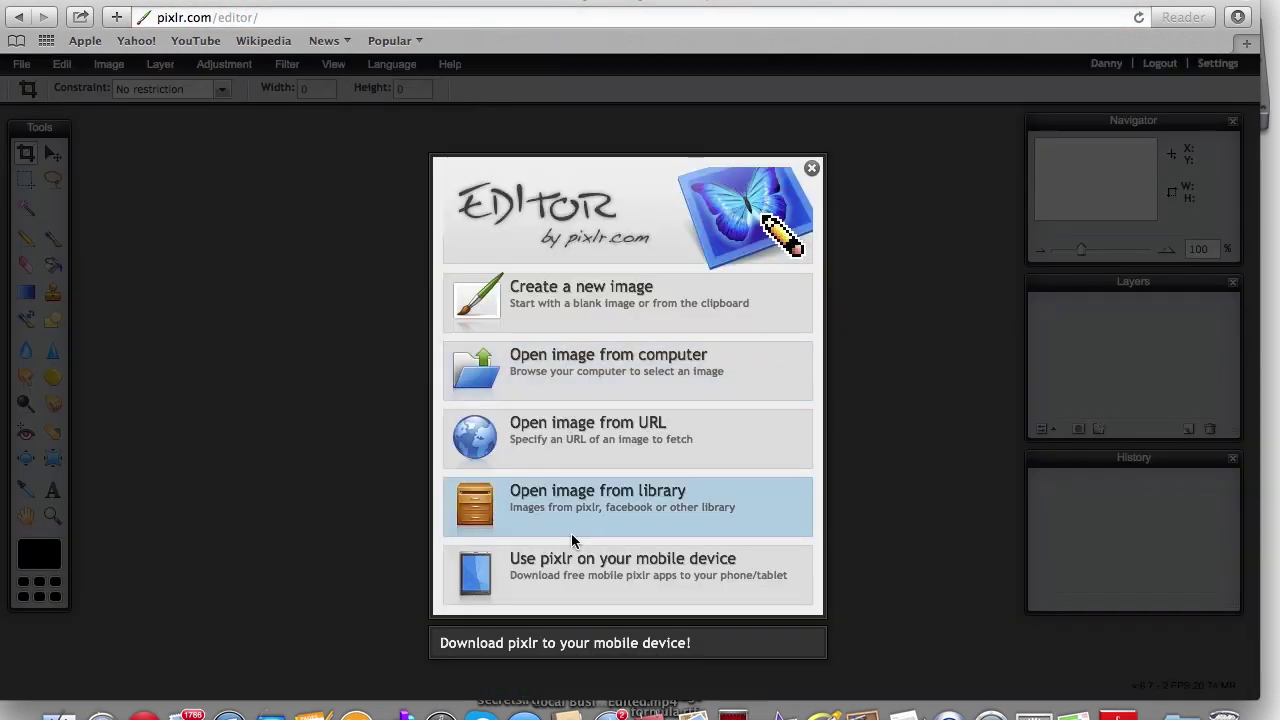
{"action": "left_click", "coordinate": [566, 303]}
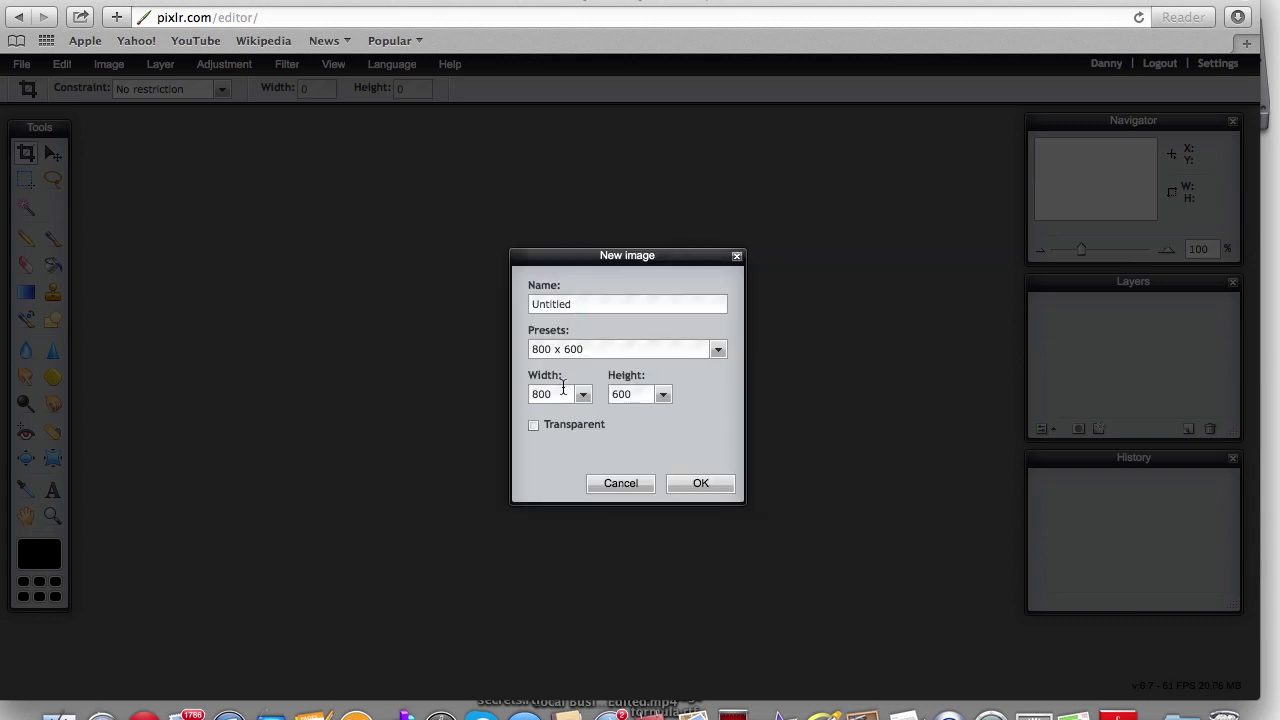
- Set the new image's width to 600 and its height to 400
{"action": "left_click_drag", "start_coordinate": [562, 392], "coordinate": [508, 398]}
{"action": "type", "text": "600"}
{"action": "left_click", "coordinate": [636, 396]}
{"action": "key", "text": "BackSpace"}
{"action": "key", "text": "BackSpace"}
{"action": "key", "text": "BackSpace"}
{"action": "type", "text": "400"}
- Make the new image transparent and set its size to 800 wide by 250 high
{"action": "left_click", "coordinate": [534, 426]}
{"action": "left_click", "coordinate": [536, 394]}
{"action": "key", "text": "BackSpace"}
{"action": "type", "text": "8"}
{"action": "left_click", "coordinate": [617, 394]}
{"action": "key", "text": "Delete"}
{"action": "key", "text": "Delete"}
{"action": "key", "text": "BackSpace"}
{"action": "type", "text": "250"}
- Create the image under the name "YouTube Lead Generation" and enlarge its window around the canvas
{"action": "left_click_drag", "start_coordinate": [581, 306], "coordinate": [486, 300]}
{"action": "type", "text": "YoutTube K"}
{"action": "key", "text": "BackSpace"}
{"action": "type", "text": "Lead Generation"}
{"action": "left_click", "coordinate": [716, 489]}
{"action": "left_click_drag", "start_coordinate": [583, 126], "coordinate": [605, 163]}
{"action": "left_click_drag", "start_coordinate": [914, 420], "coordinate": [972, 462]}
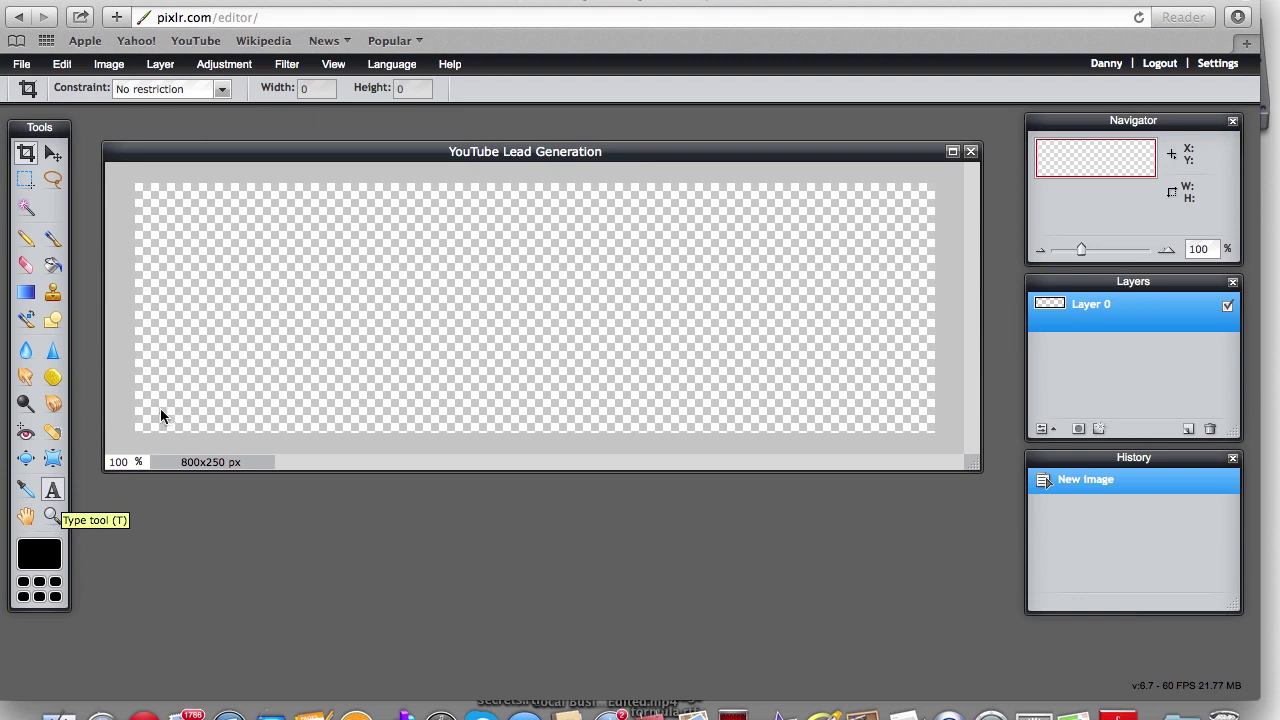
- Add the text "5" at size 130 and position it near the canvas's upper edge, left of center
{"action": "key", "text": "t"}
{"action": "left_click", "coordinate": [263, 255]}
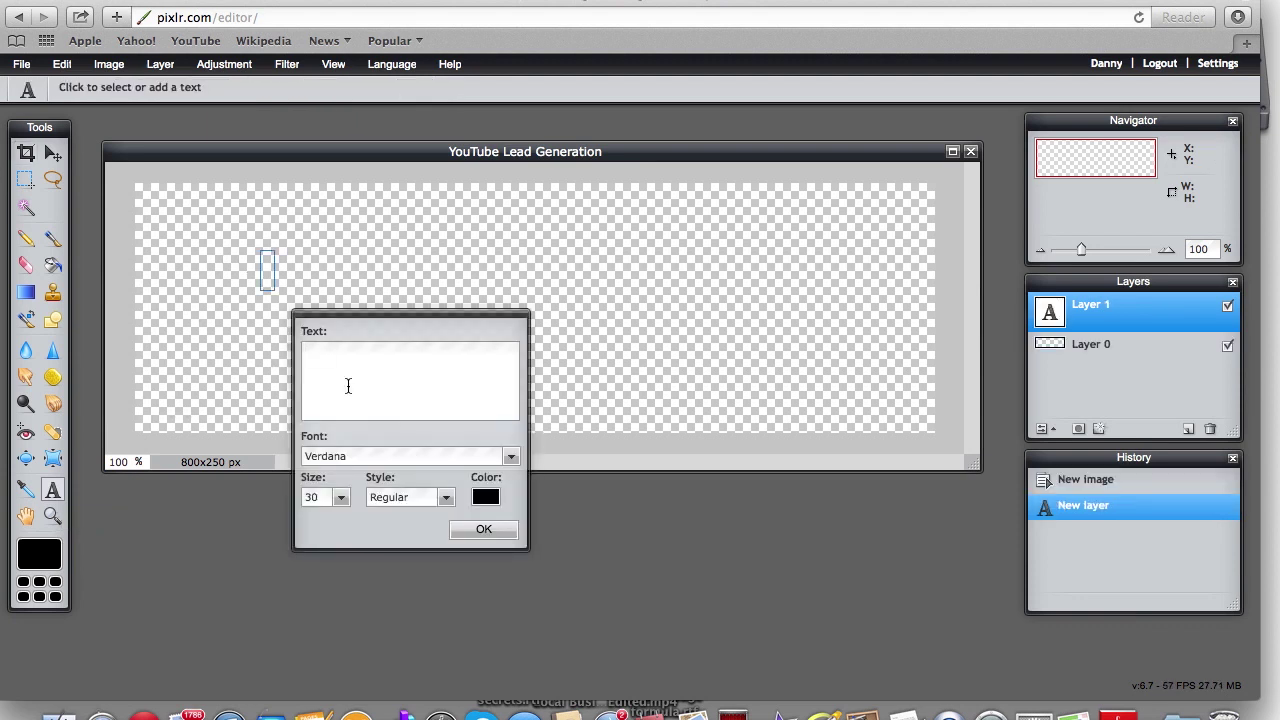
{"action": "type", "text": "5"}
{"action": "left_click", "coordinate": [341, 497]}
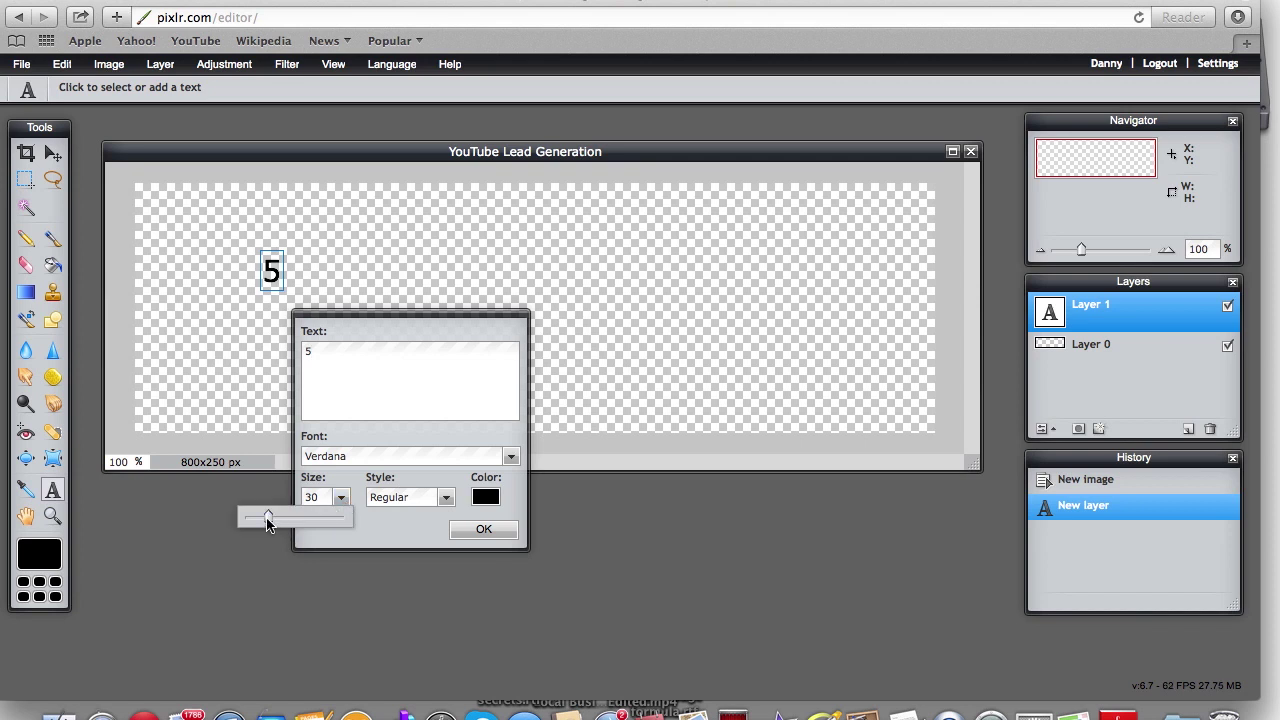
{"action": "left_click_drag", "start_coordinate": [271, 518], "coordinate": [351, 521]}
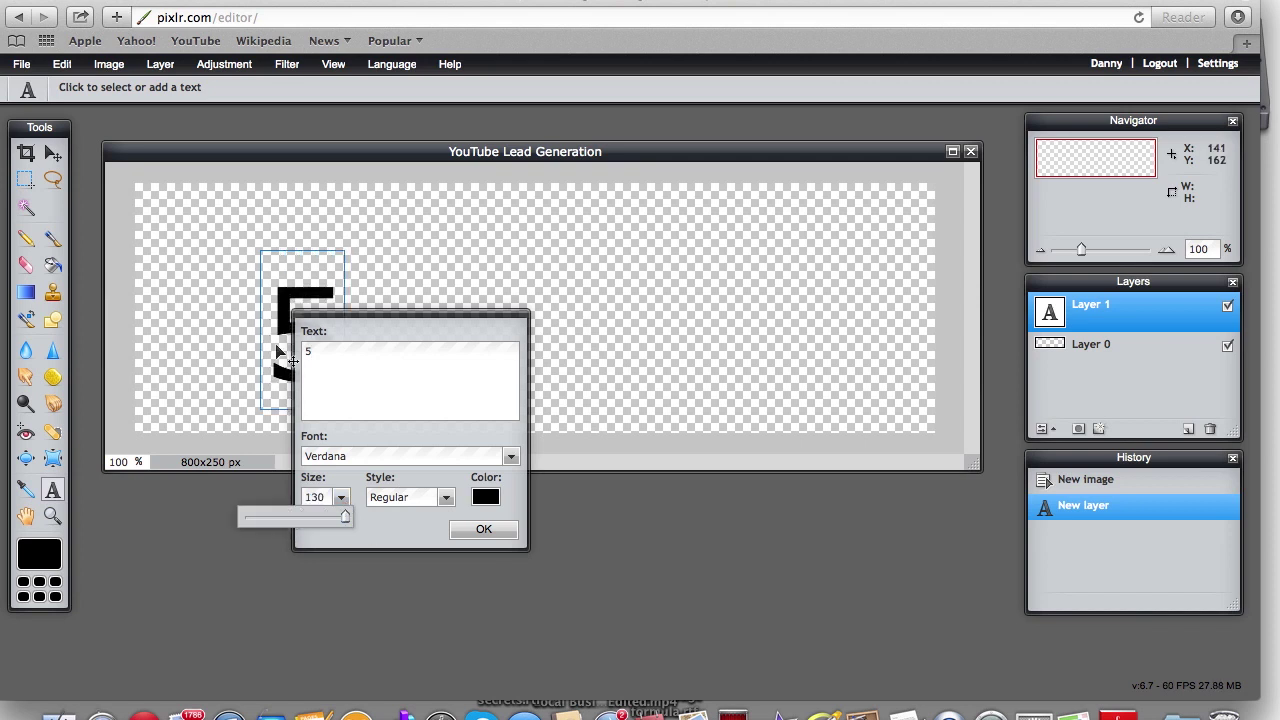
{"action": "left_click_drag", "start_coordinate": [282, 345], "coordinate": [382, 257]}
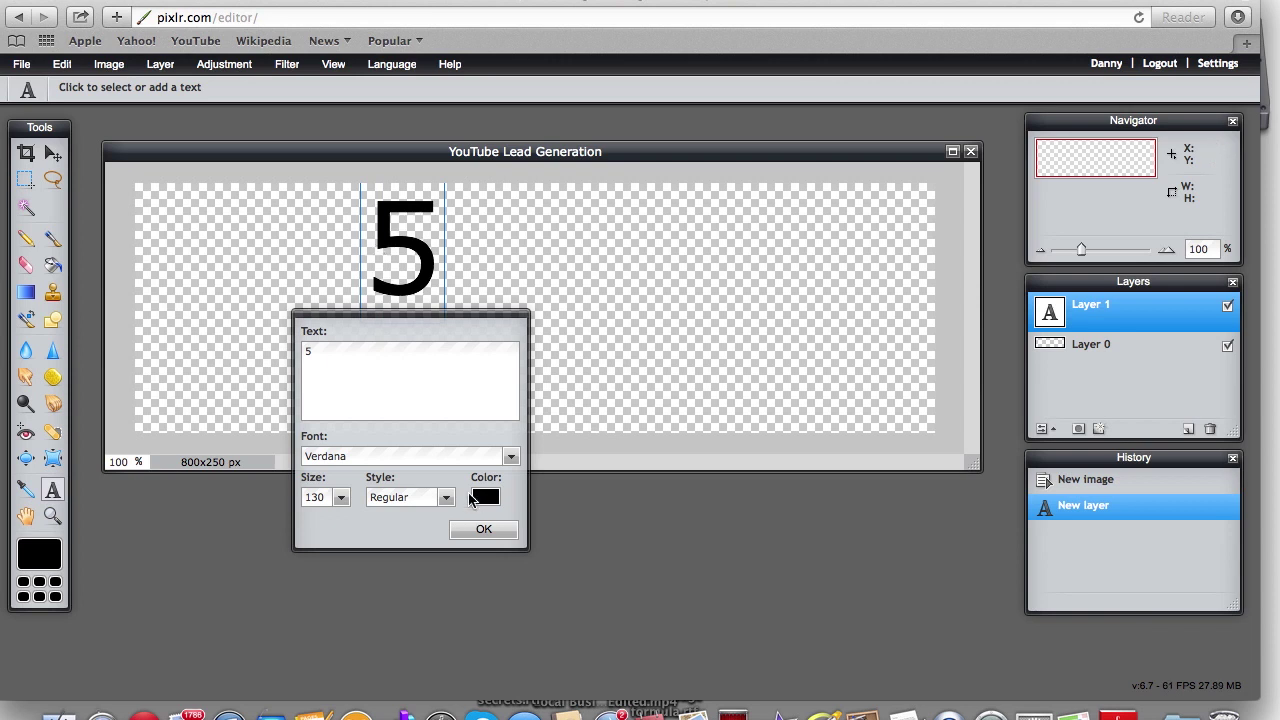
- Change the font of the "5" to Engravers MT Bold
{"action": "left_click", "coordinate": [508, 456]}
{"action": "mouse_move", "coordinate": [513, 492]}
{"action": "left_mouse_down"}
{"action": "mouse_move", "coordinate": [514, 590]}
{"action": "mouse_move", "coordinate": [514, 540]}
{"action": "left_mouse_up"}
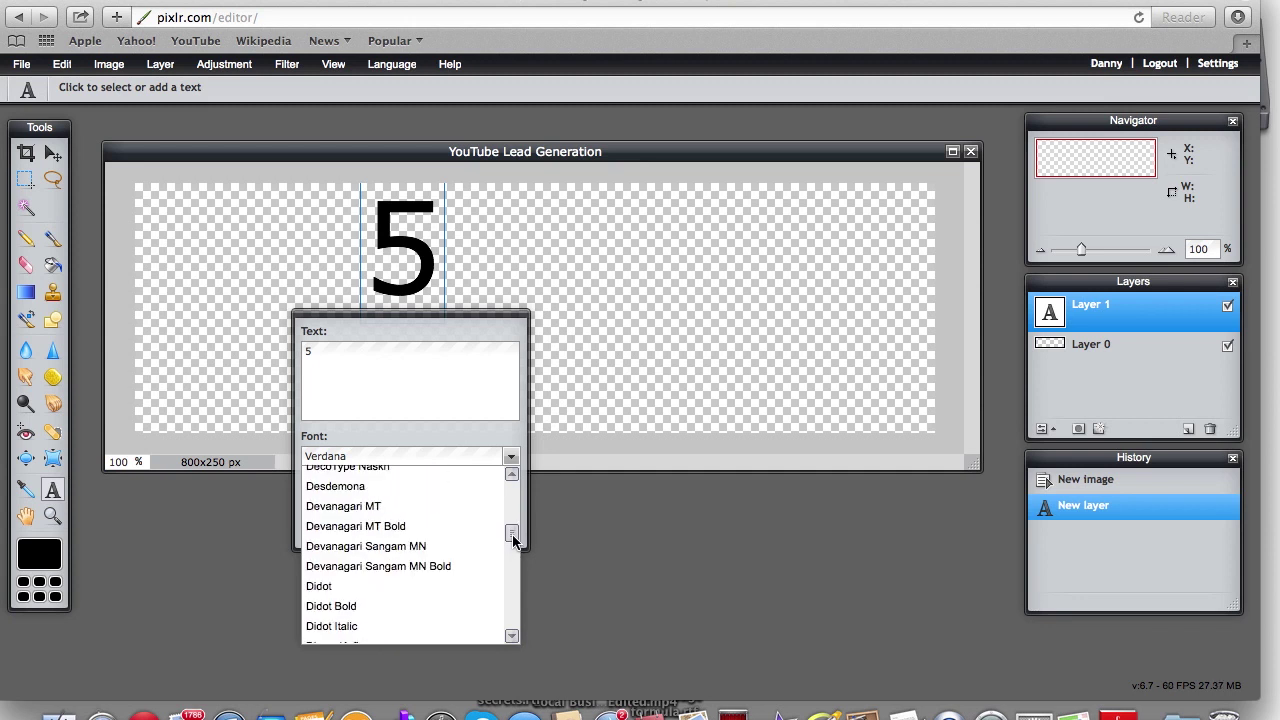
{"action": "left_click_drag", "start_coordinate": [514, 540], "coordinate": [513, 541]}
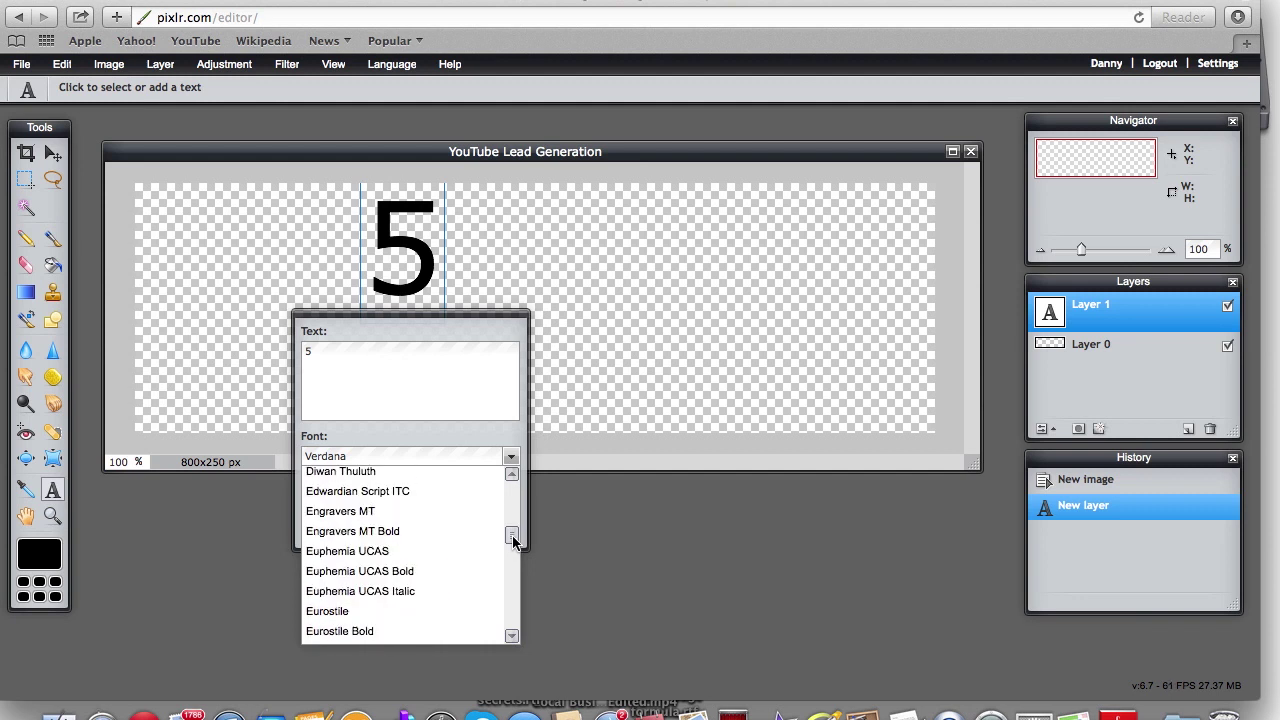
{"action": "left_click", "coordinate": [428, 531]}
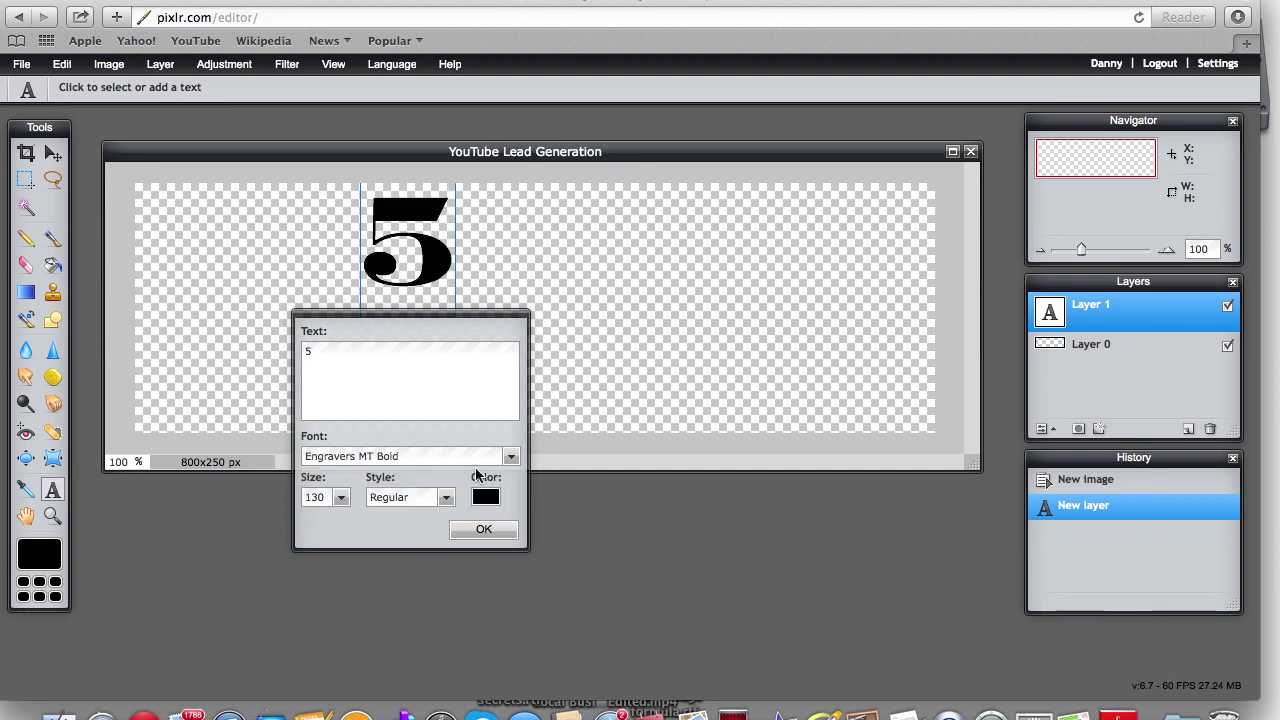
- Color the "5" white (ffffff), apply the text and shift it slightly left
{"action": "left_click", "coordinate": [487, 497]}
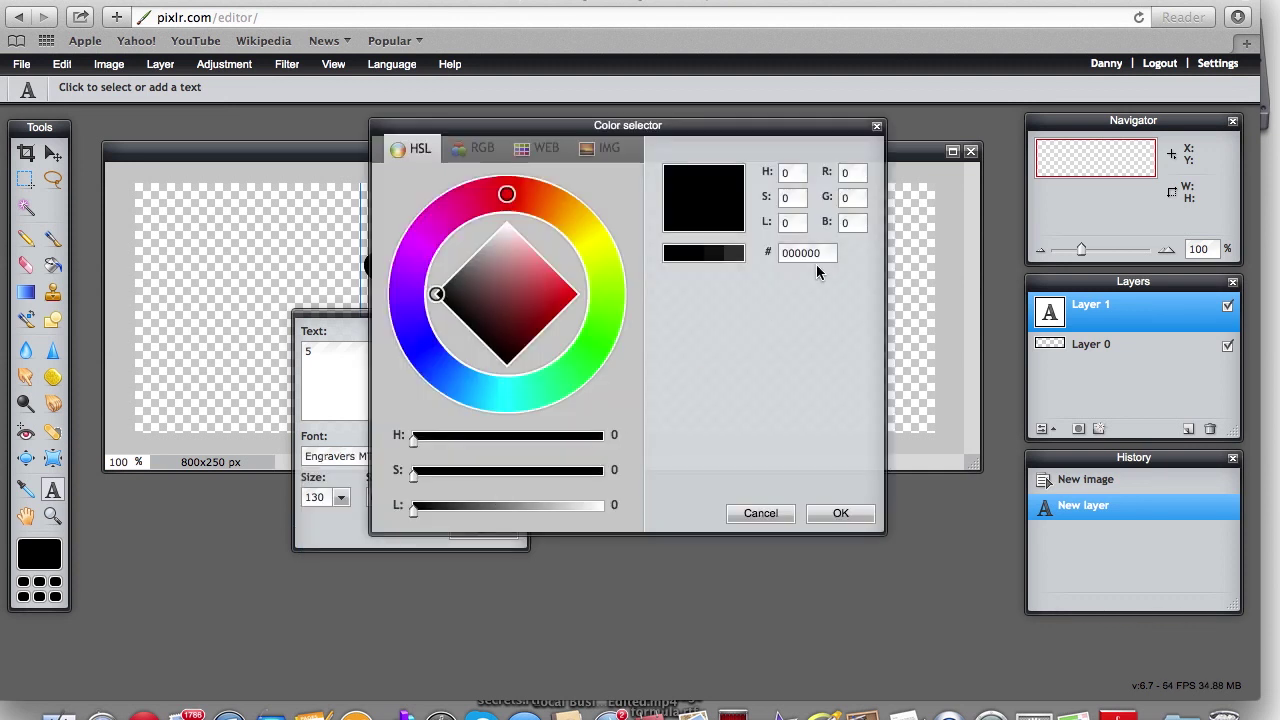
{"action": "type", "text": "ffffff"}
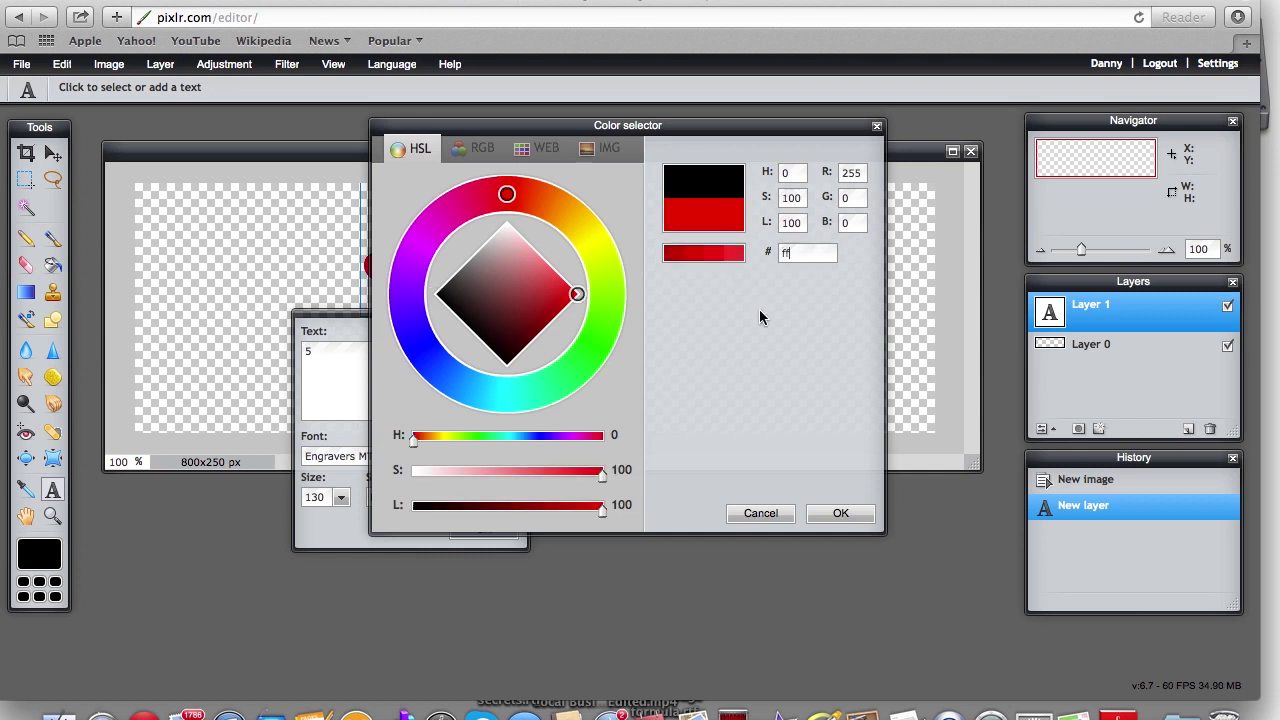
{"action": "left_click", "coordinate": [828, 514]}
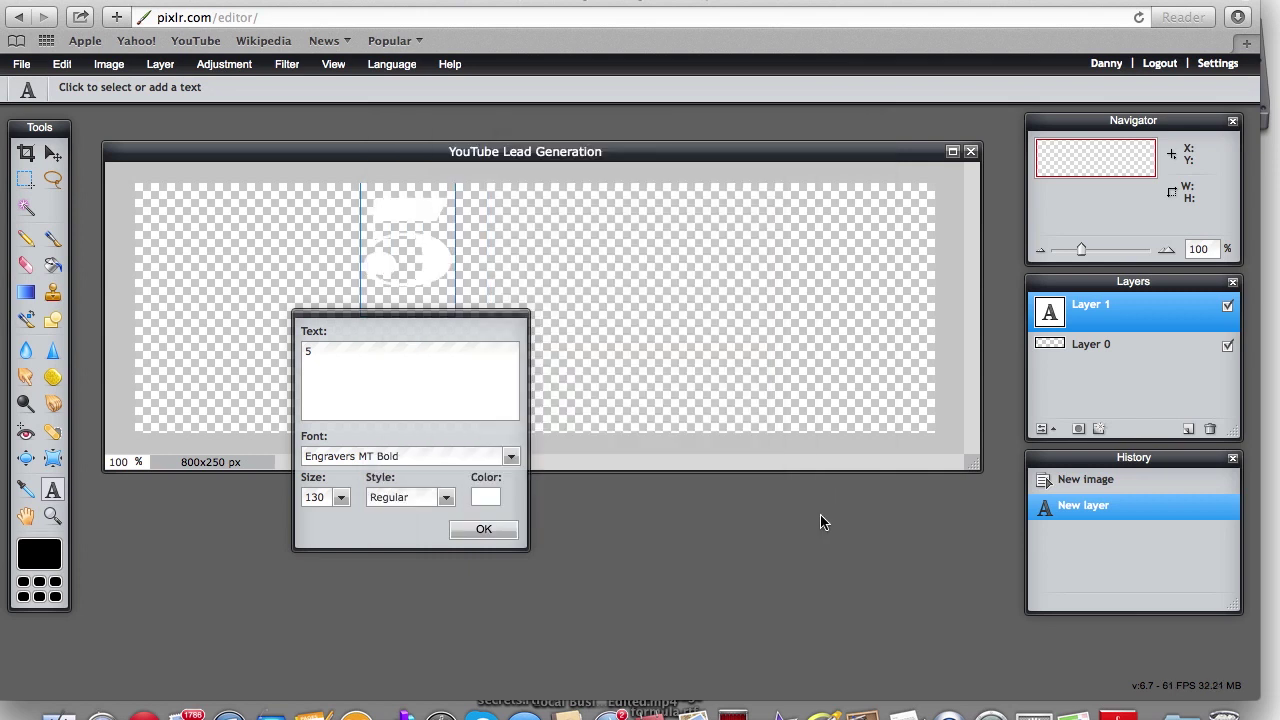
{"action": "left_click", "coordinate": [500, 533]}
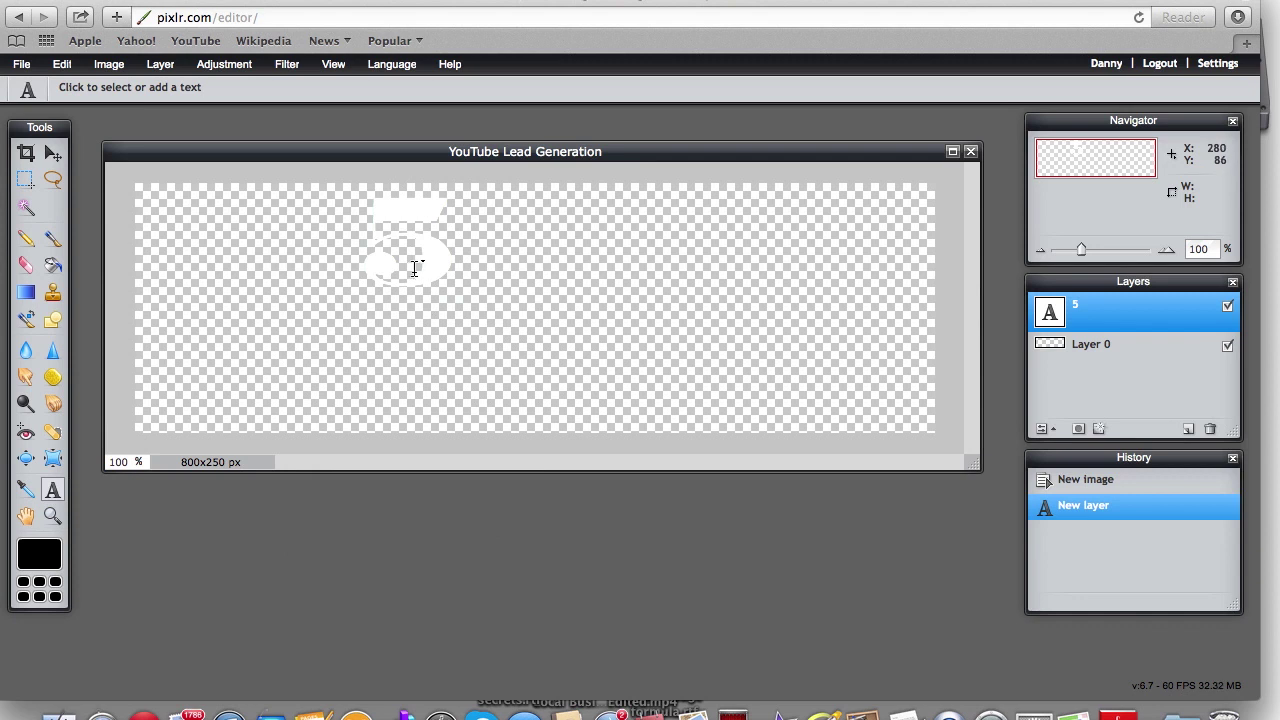
{"action": "left_click", "coordinate": [53, 152]}
{"action": "mouse_move", "coordinate": [400, 270]}
{"action": "left_mouse_down"}
{"action": "mouse_move", "coordinate": [406, 257]}
{"action": "mouse_move", "coordinate": [395, 268]}
{"action": "left_mouse_up"}
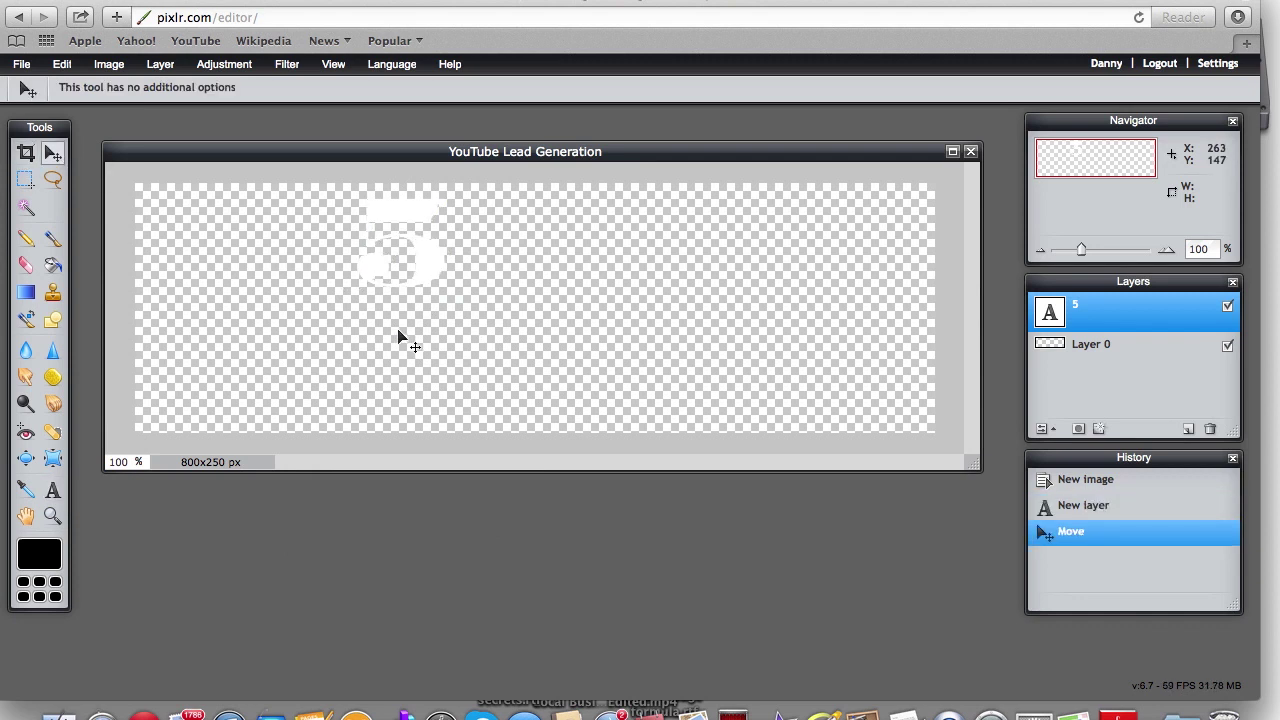
- Add a new text layer below the "5" reading "Lead Gen SECRETS"
{"action": "left_click", "coordinate": [53, 490]}
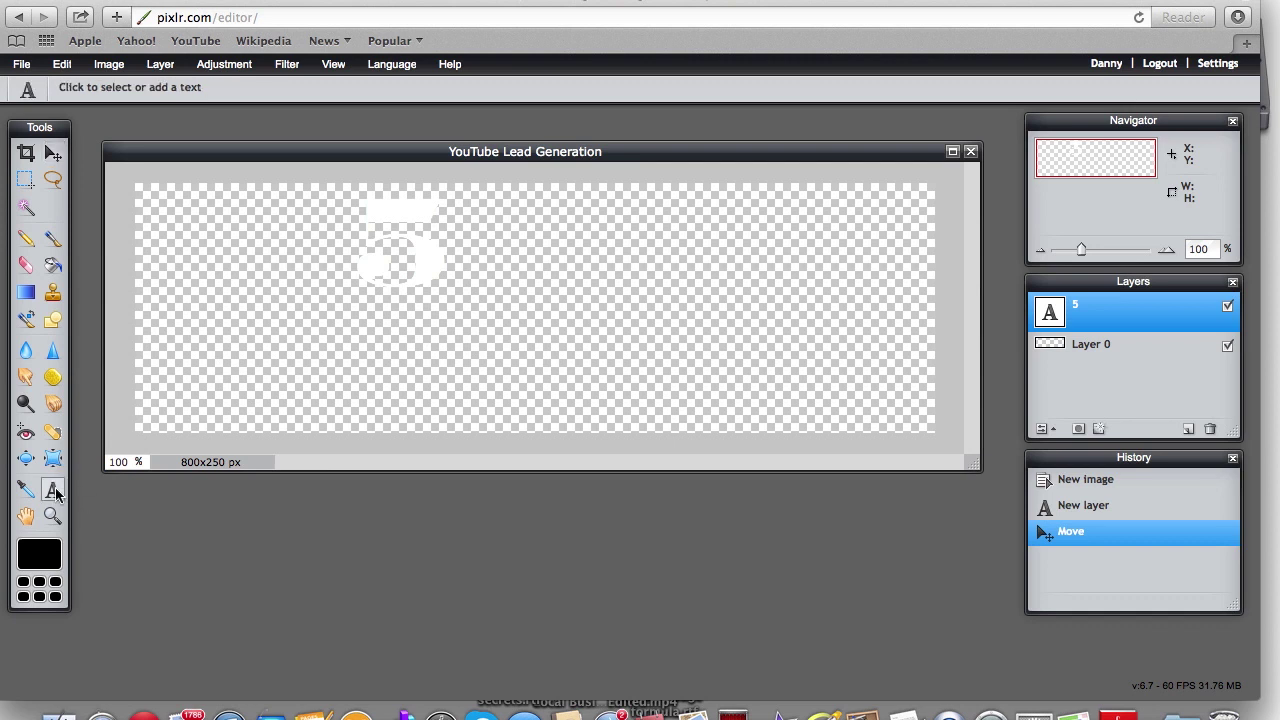
{"action": "left_click", "coordinate": [430, 374]}
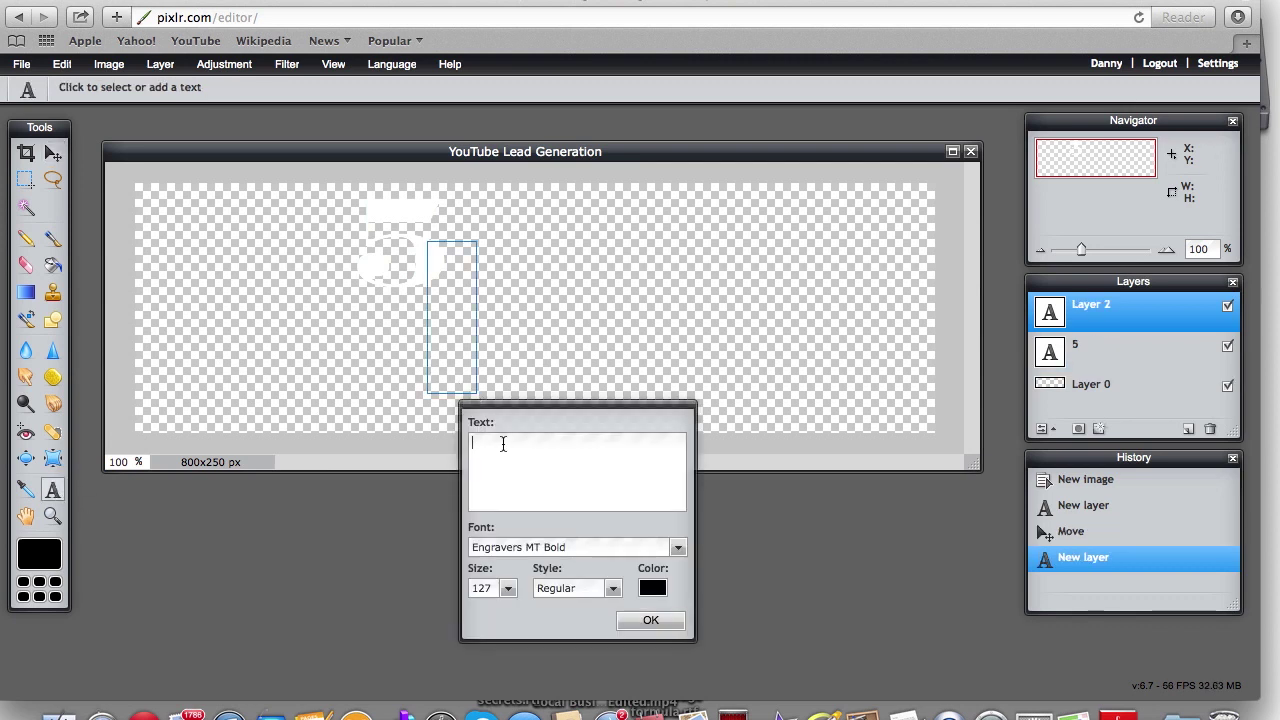
{"action": "type", "text": "Lead Gen Se"}
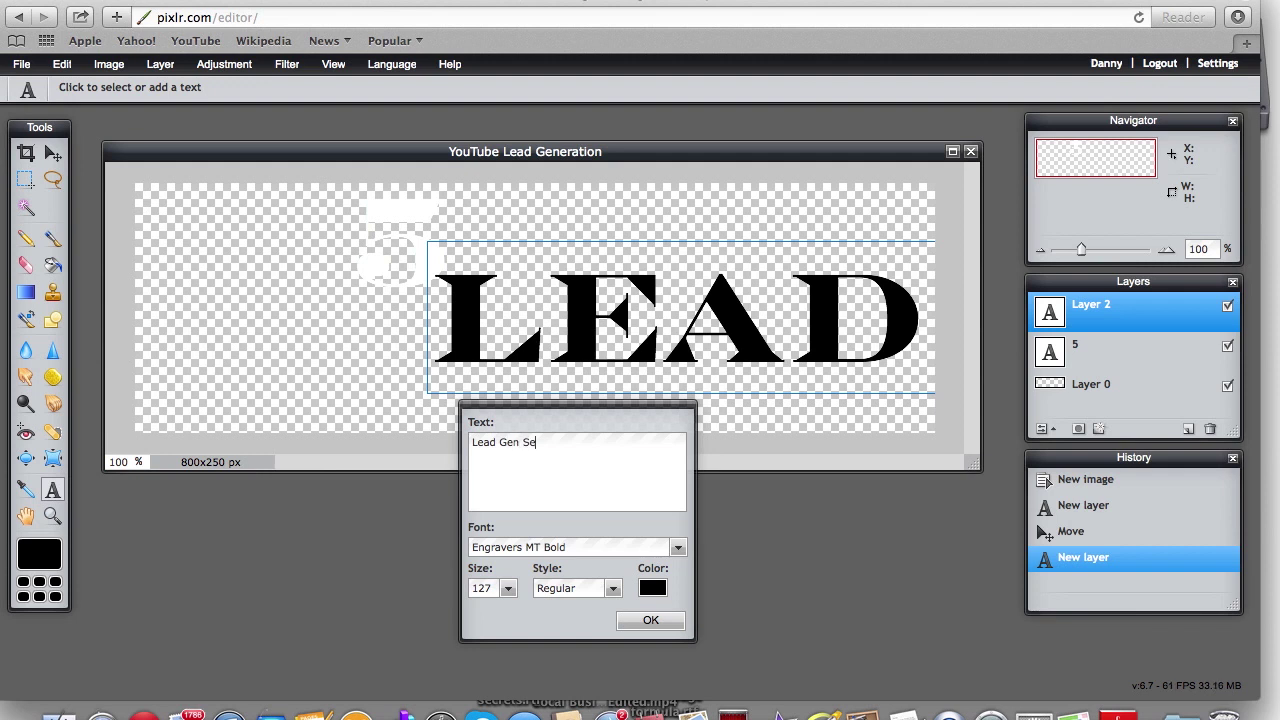
{"action": "key", "text": "BackSpace"}
{"action": "key", "text": "BackSpace"}
{"action": "type", "text": "SECRETS"}
- Reduce the "Lead Gen SECRETS" text to size 48 and center it horizontally in the canvas's lower half
{"action": "left_click", "coordinate": [508, 588]}
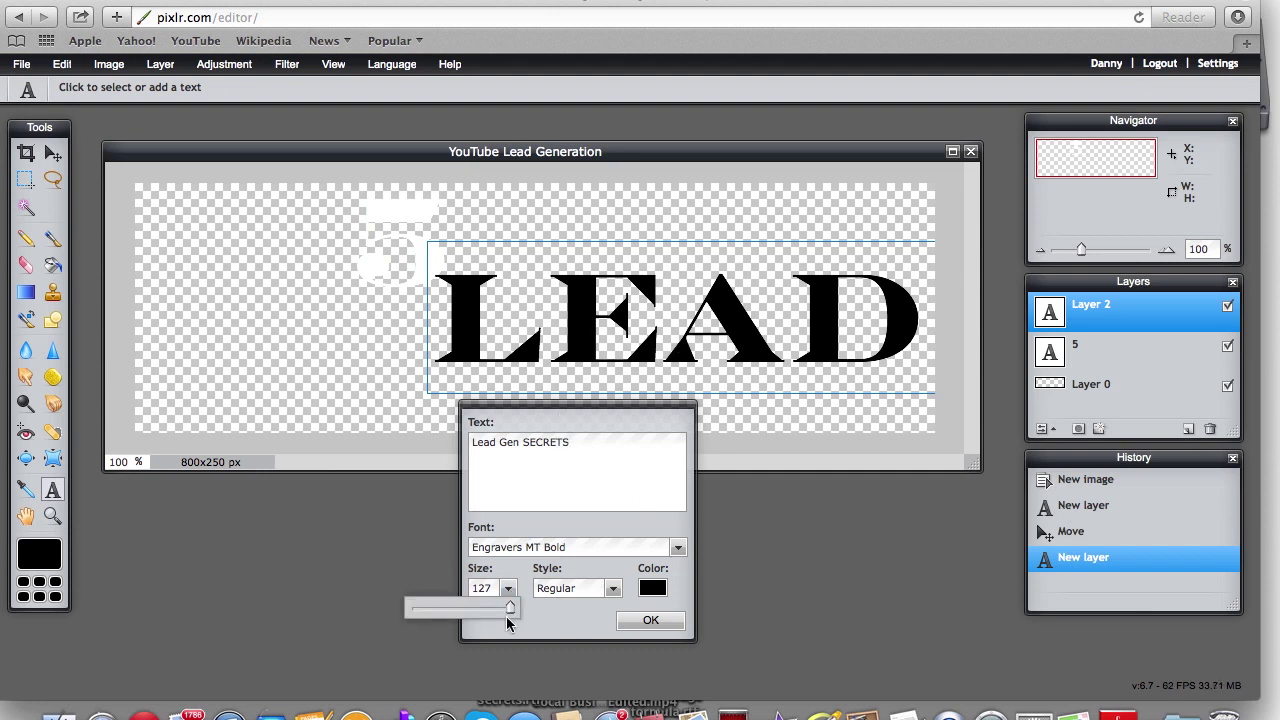
{"action": "left_click_drag", "start_coordinate": [511, 609], "coordinate": [447, 613]}
{"action": "left_click_drag", "start_coordinate": [684, 290], "coordinate": [440, 377]}
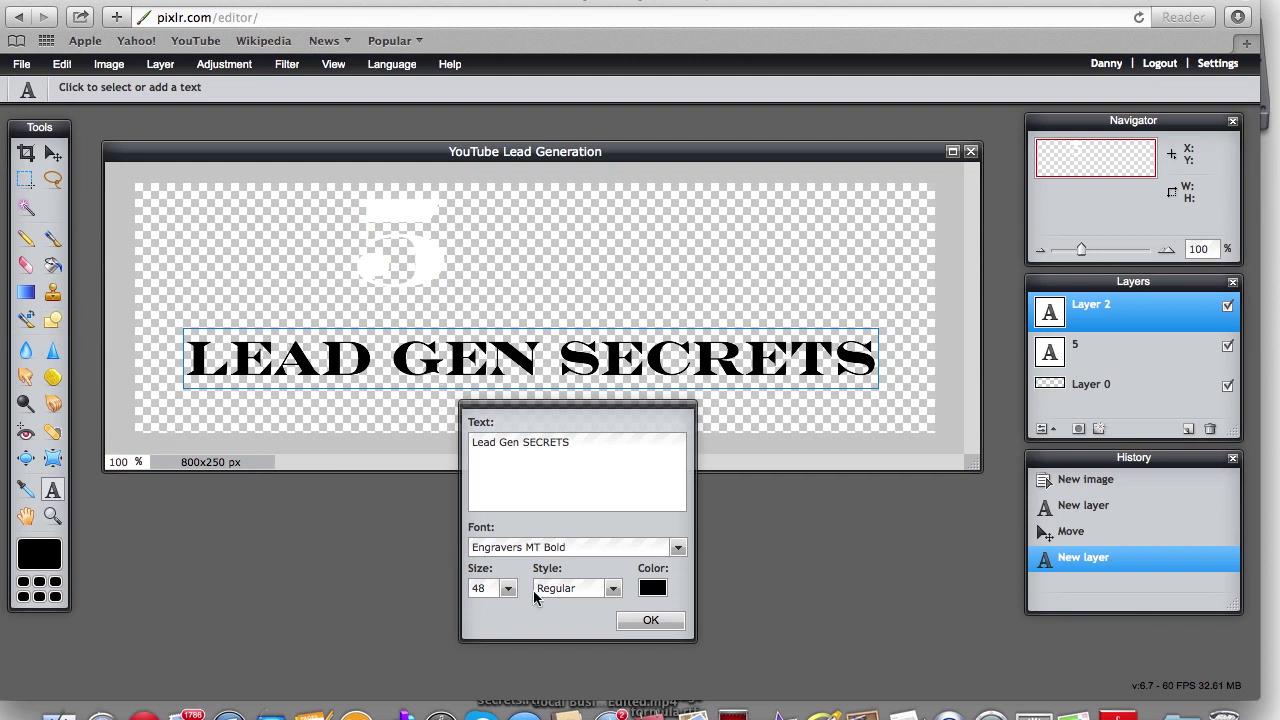
{"action": "left_click", "coordinate": [649, 622]}
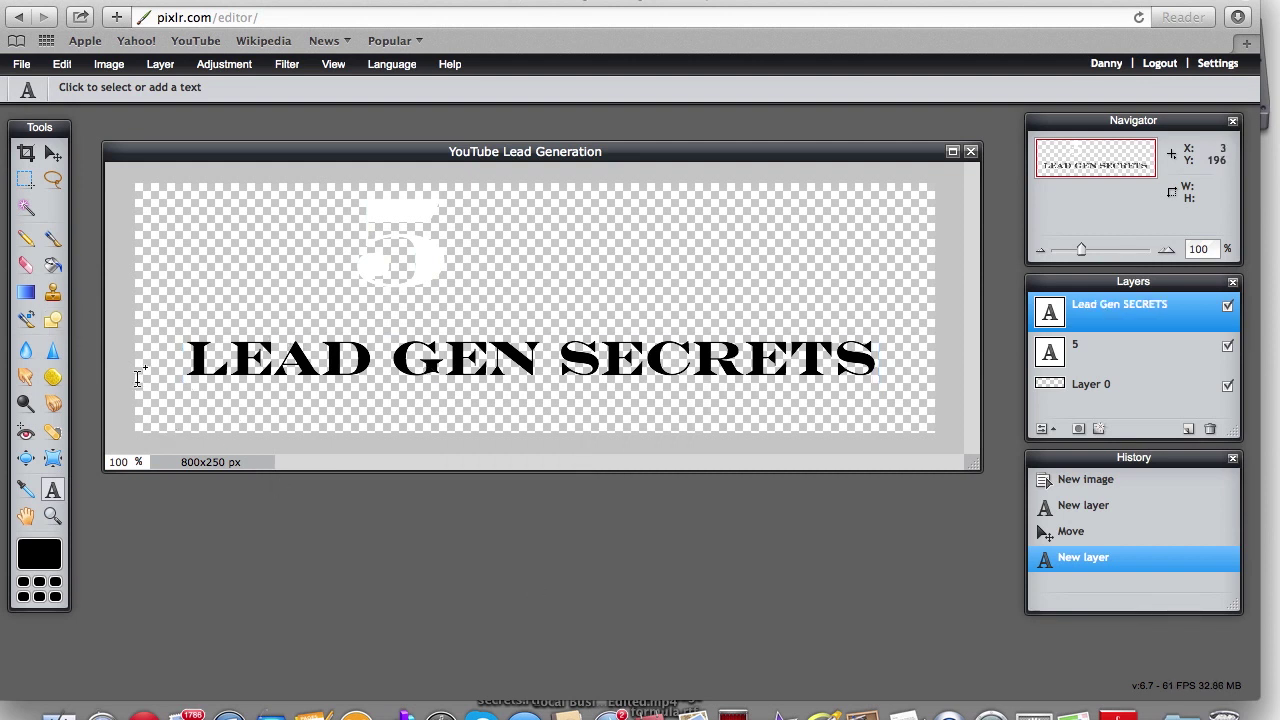
{"action": "key", "text": "v"}
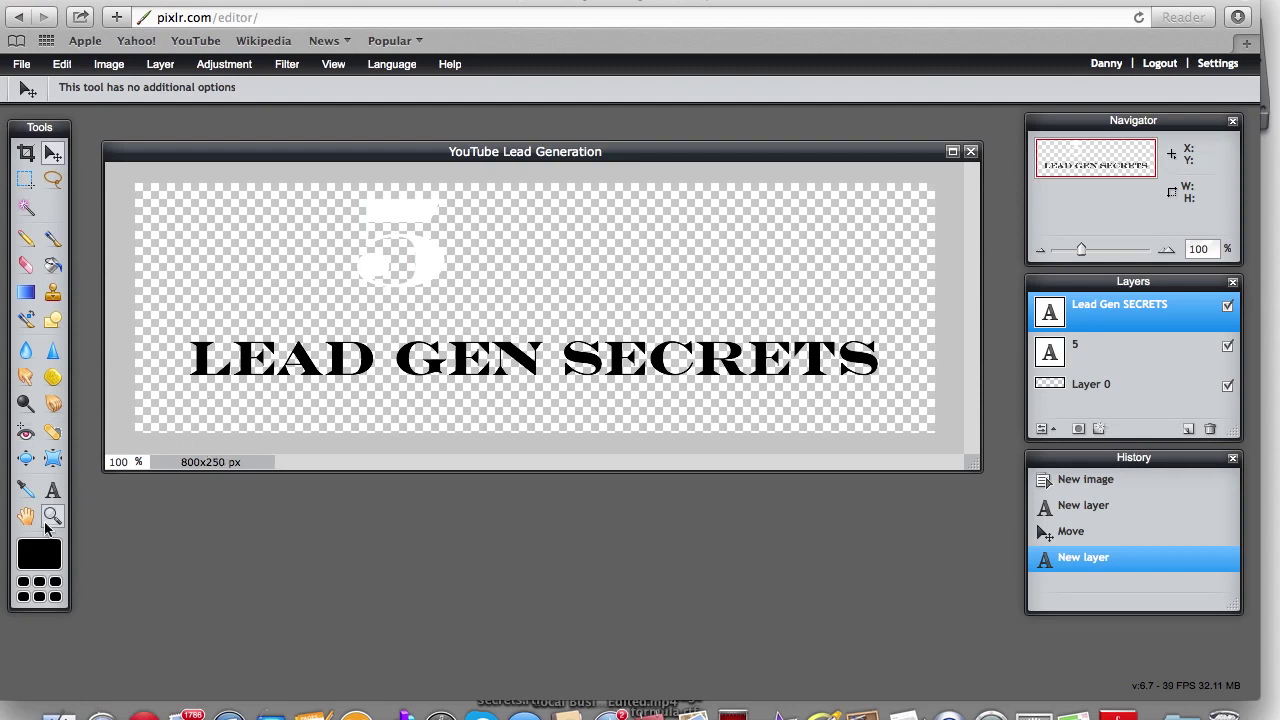
- Recolor the "Lead Gen SECRETS" text white (ffffff)
{"action": "left_click", "coordinate": [53, 489]}
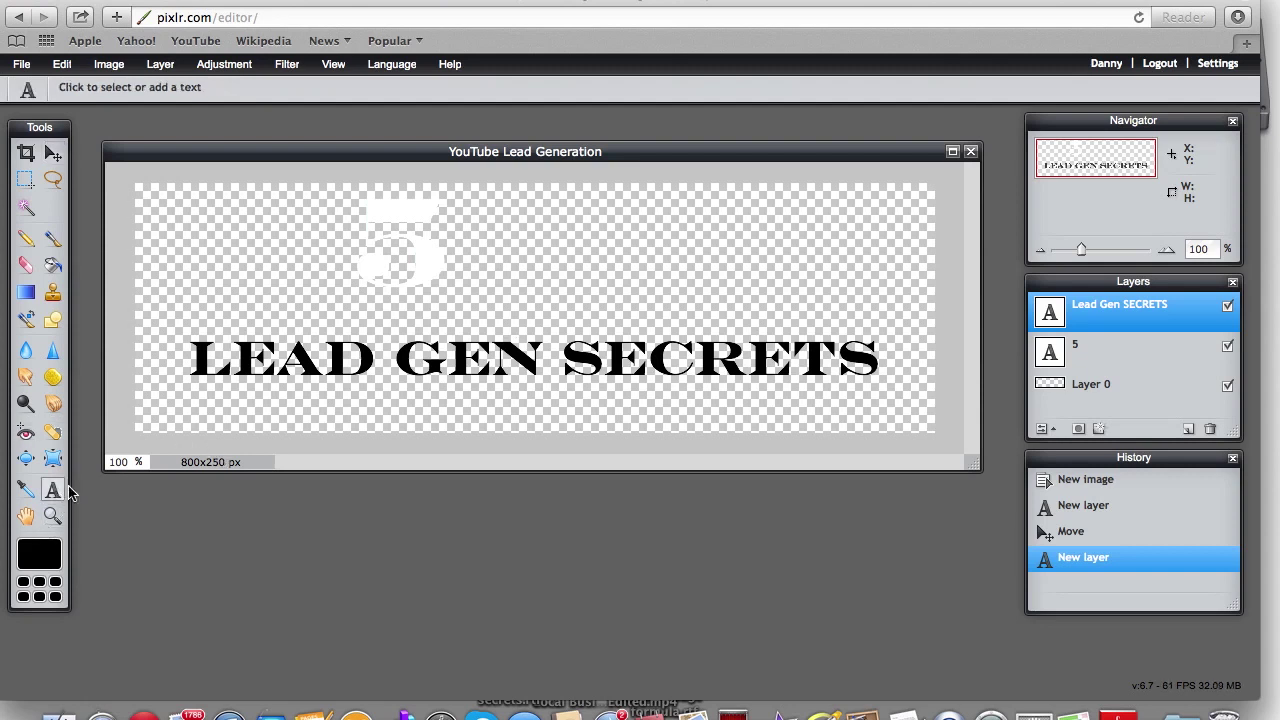
{"action": "left_click", "coordinate": [278, 352]}
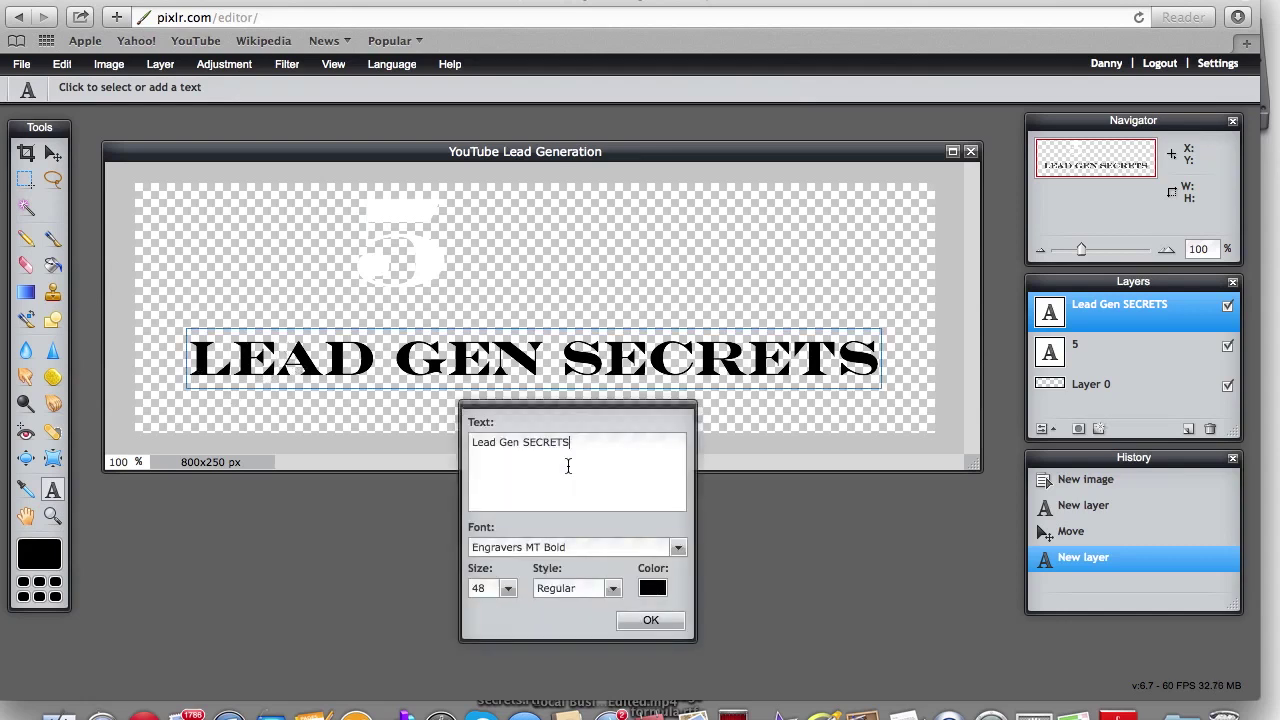
{"action": "left_click", "coordinate": [653, 587]}
{"action": "double_click", "coordinate": [825, 254]}
{"action": "type", "text": "ffff"}
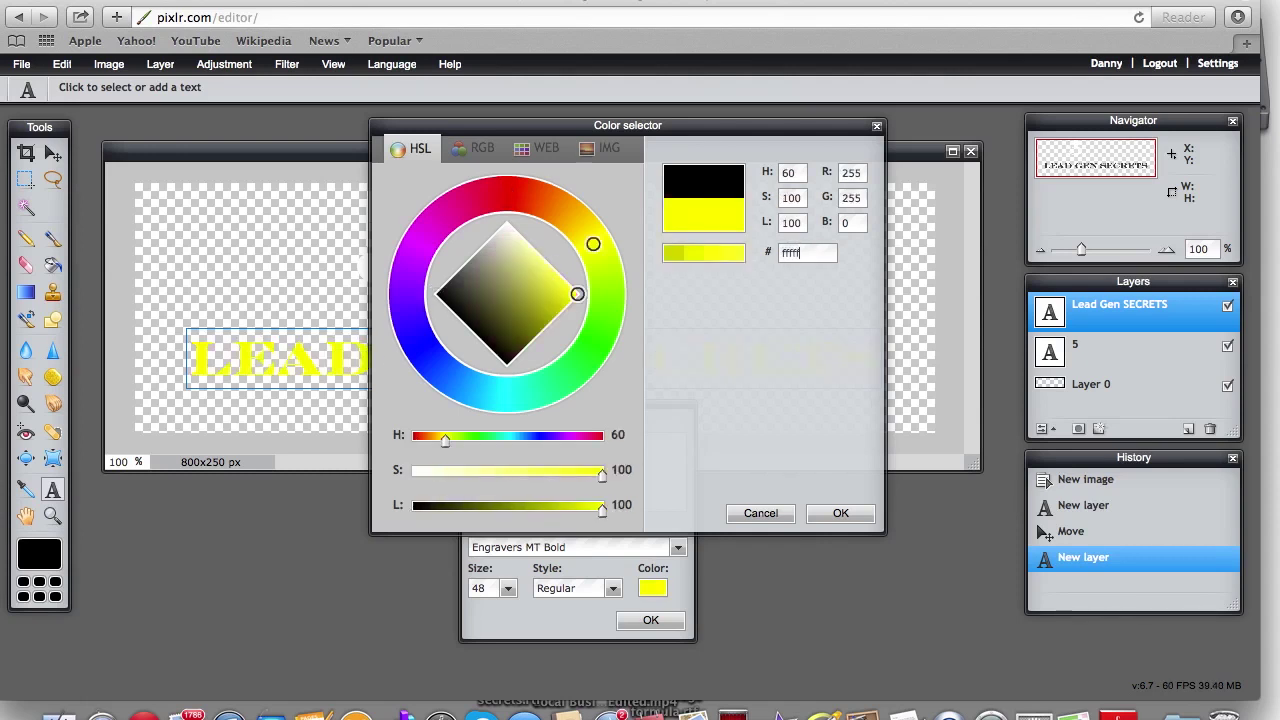
{"action": "type", "text": "ff"}
{"action": "left_click", "coordinate": [840, 512]}
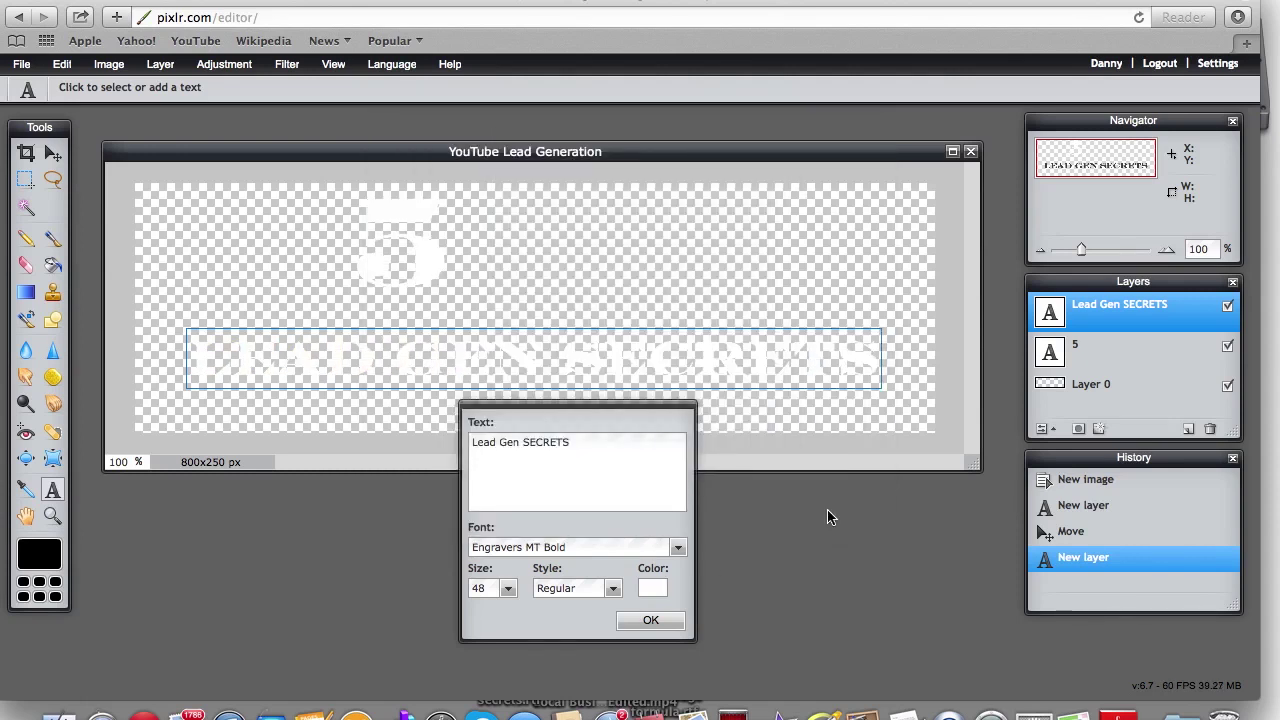
{"action": "left_click", "coordinate": [650, 622]}
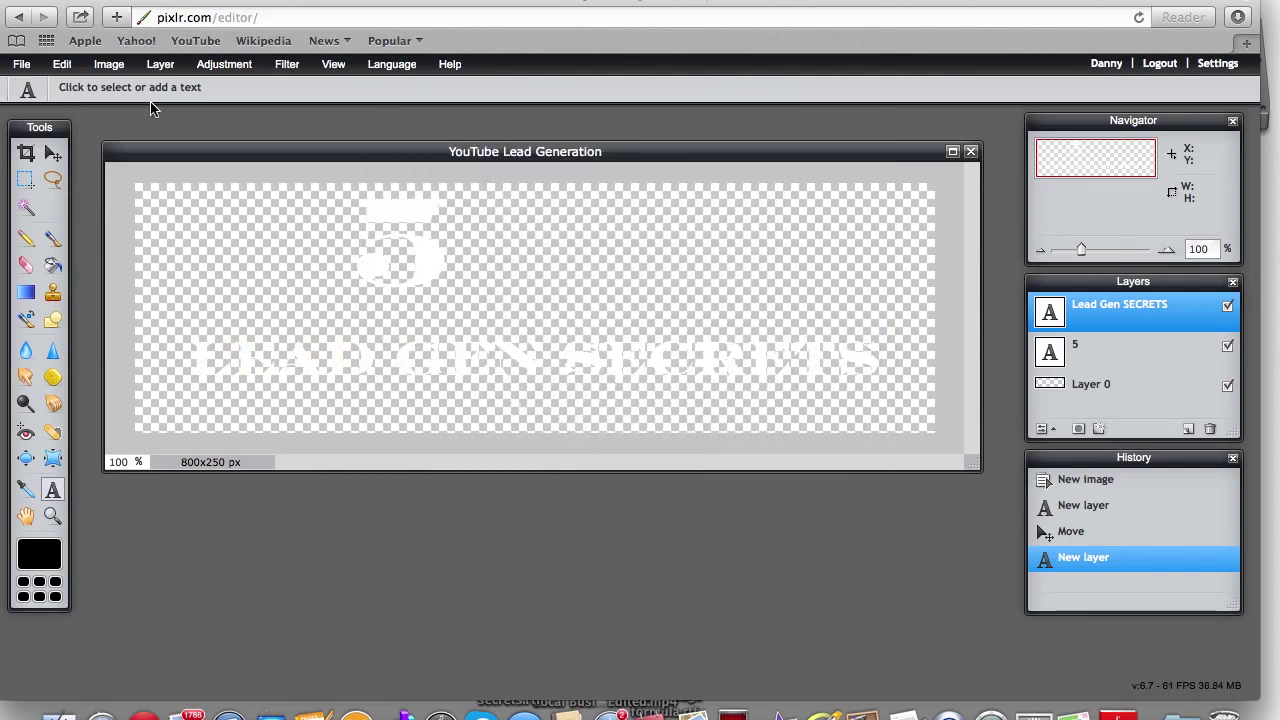
- Find the computer's images with "yt logo", open YT Logo.png and enlarge its window around the logo
{"action": "left_click", "coordinate": [21, 64]}
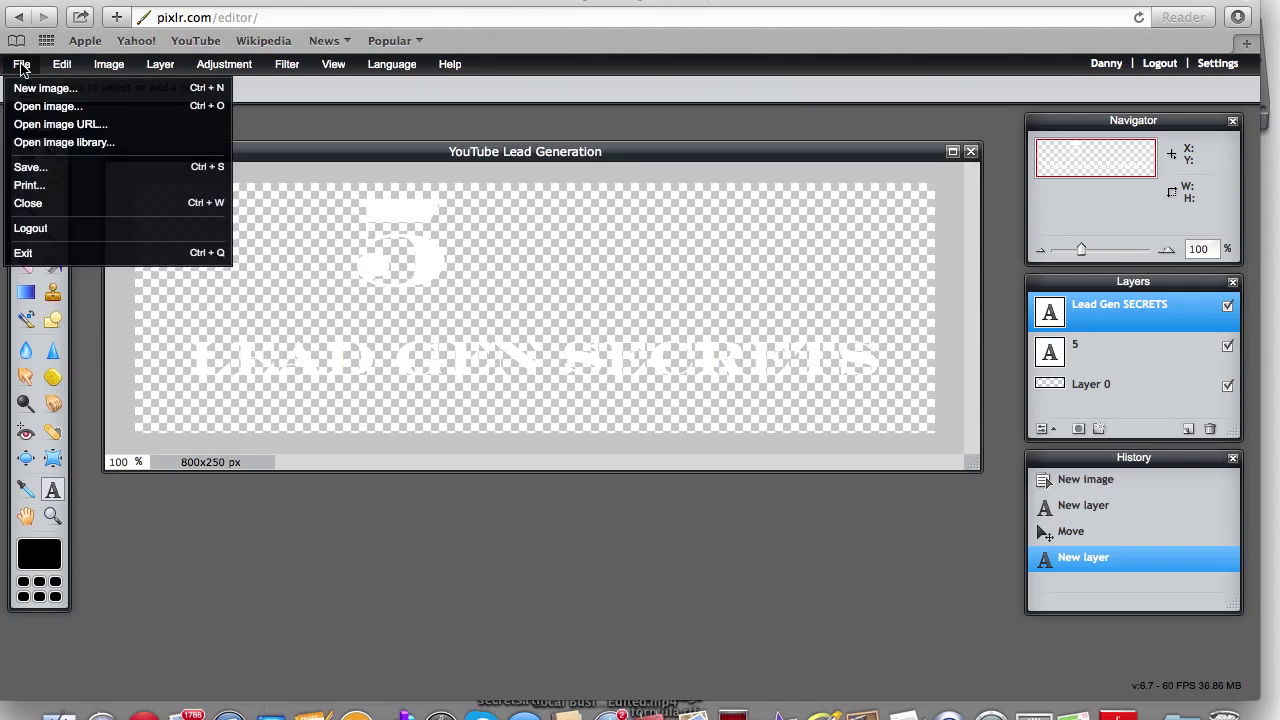
{"action": "left_click", "coordinate": [48, 107]}
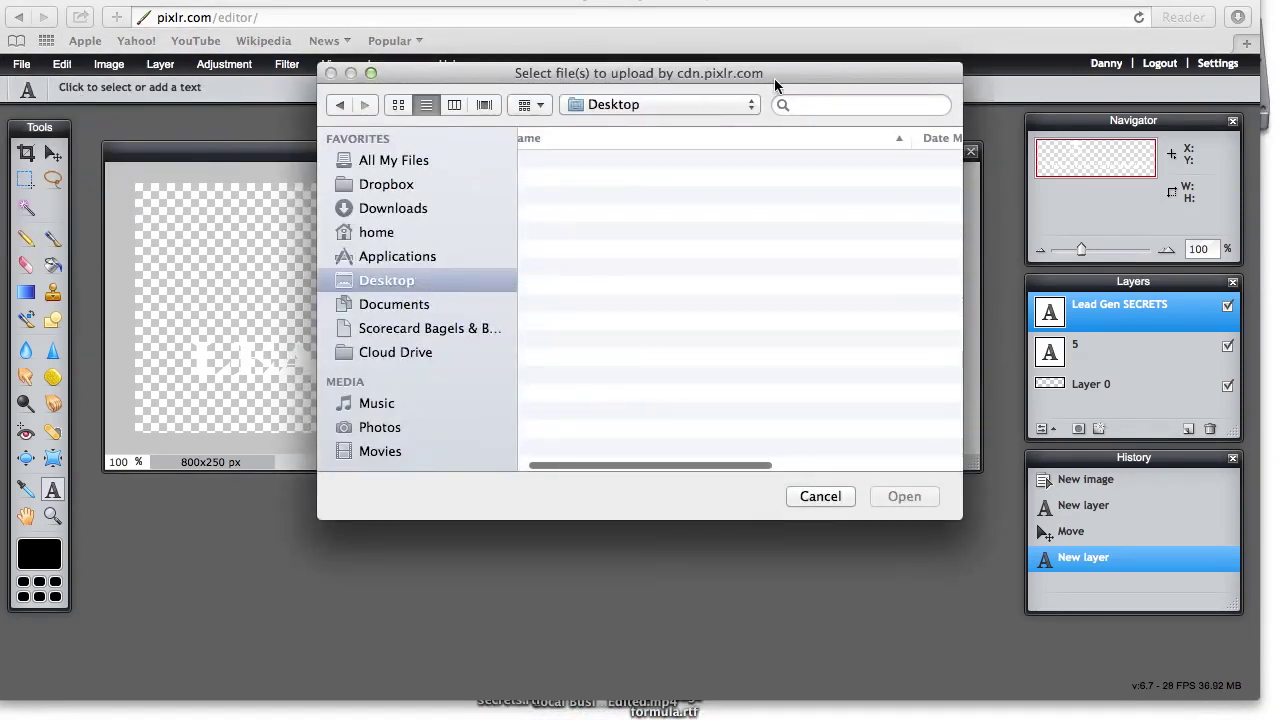
{"action": "left_click", "coordinate": [808, 105]}
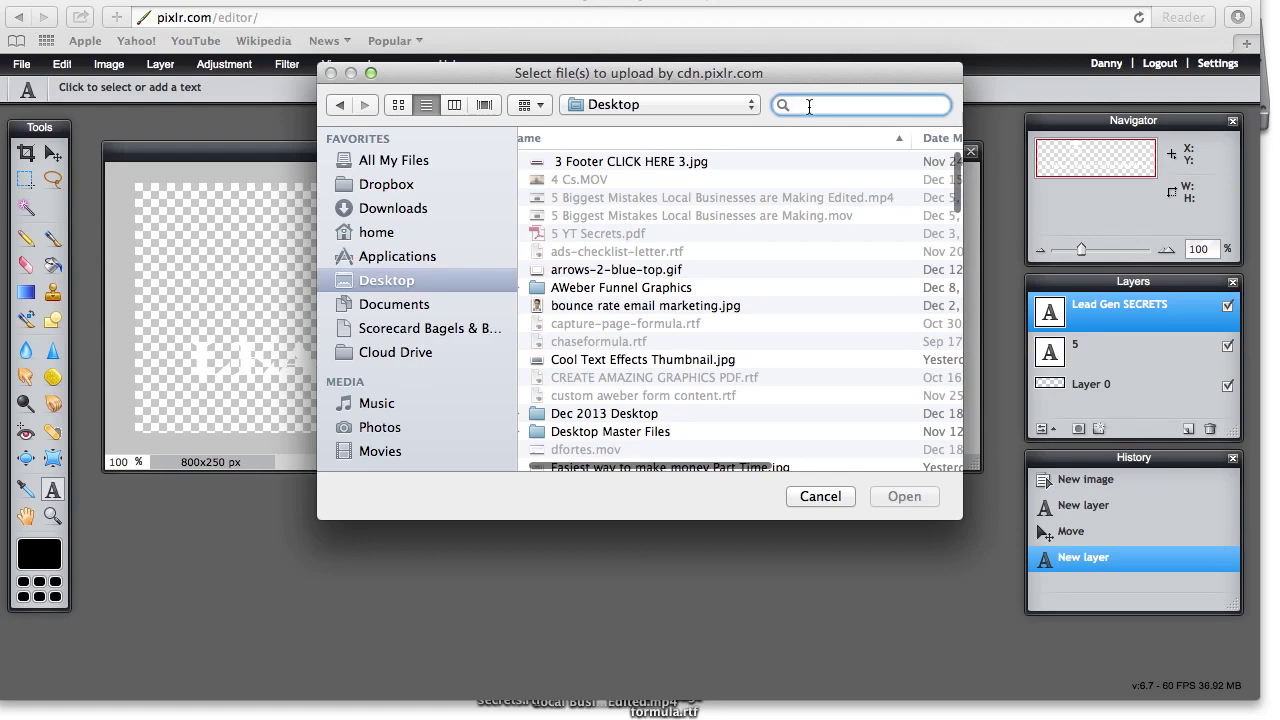
{"action": "type", "text": "yt"}
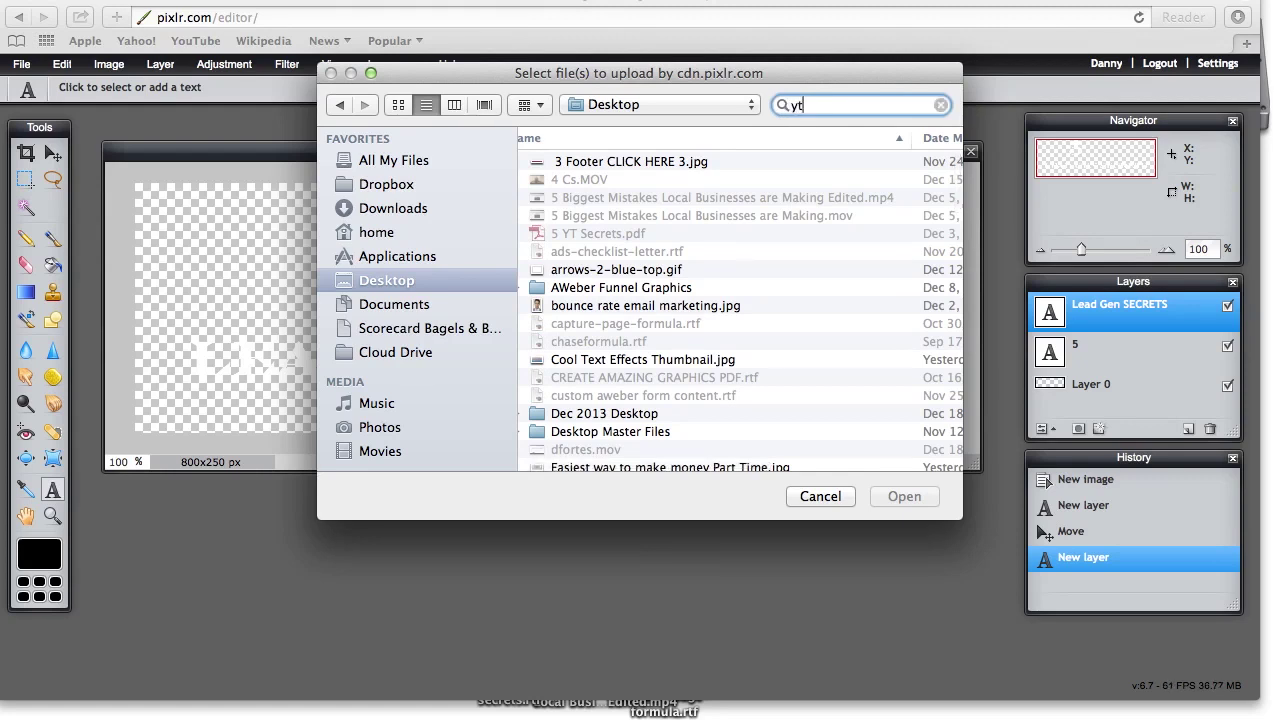
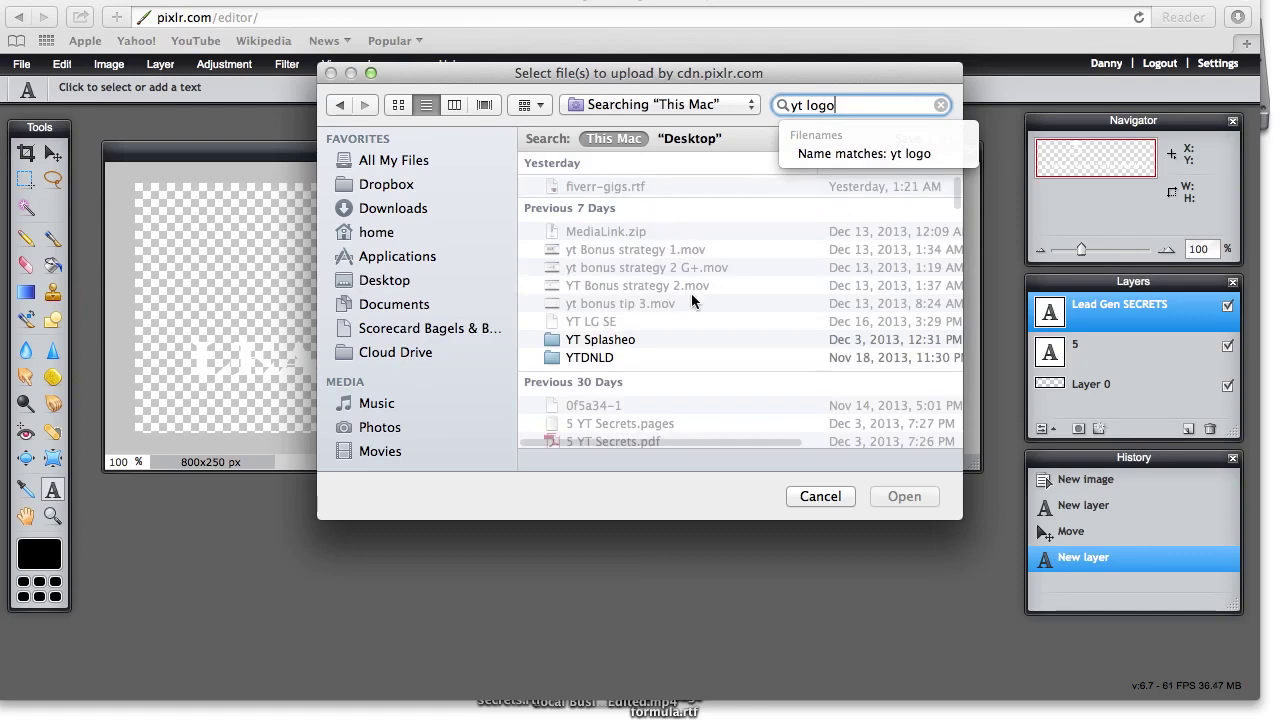
{"action": "left_click", "coordinate": [602, 250]}
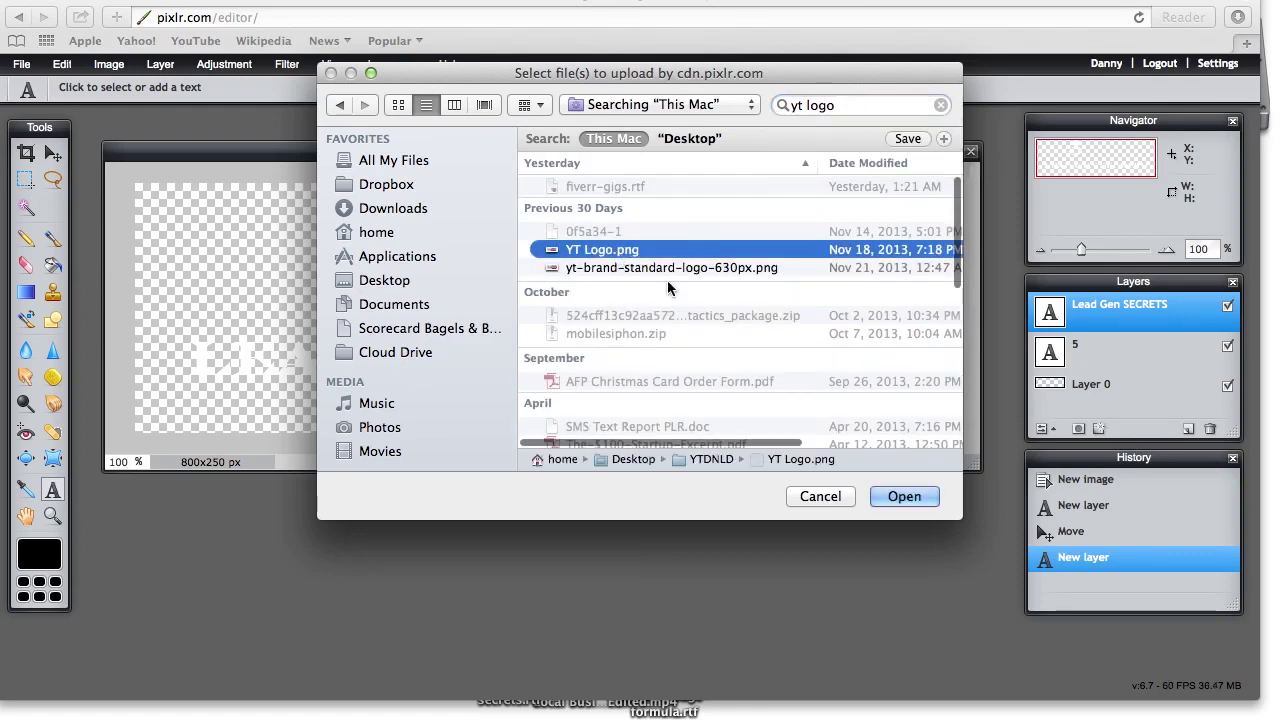
{"action": "left_click", "coordinate": [906, 496]}
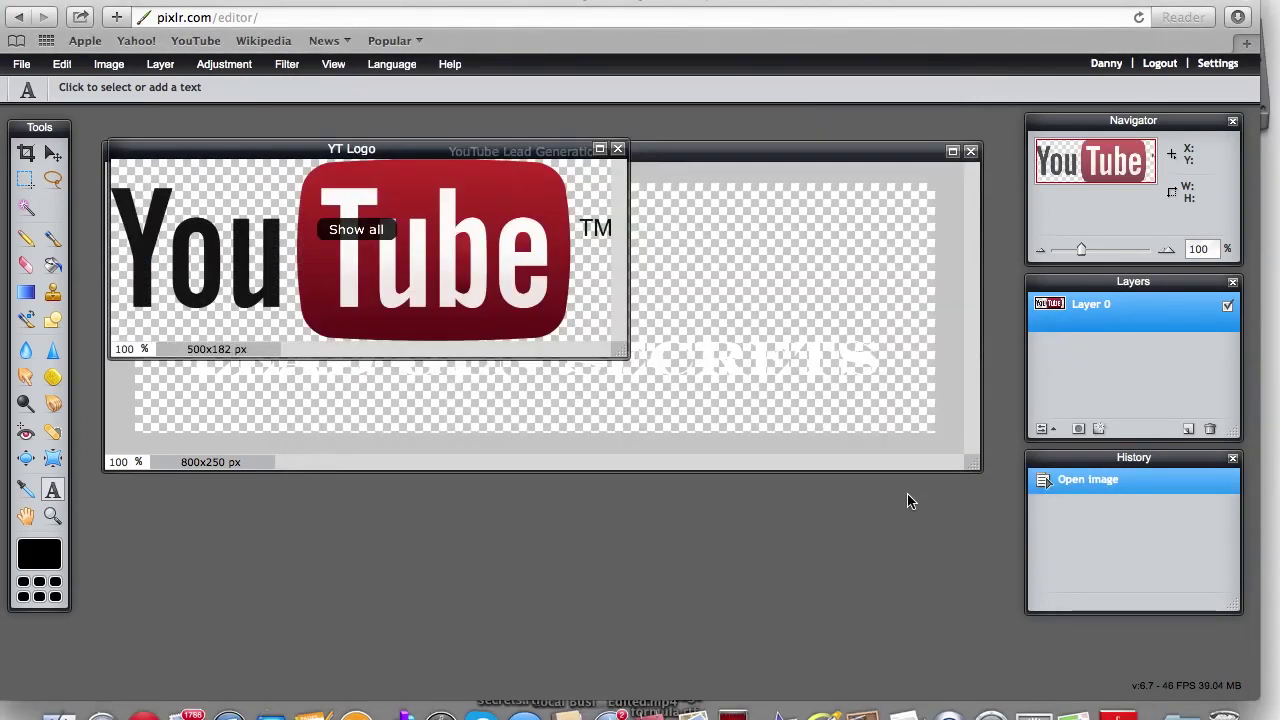
{"action": "left_click_drag", "start_coordinate": [618, 346], "coordinate": [690, 432]}
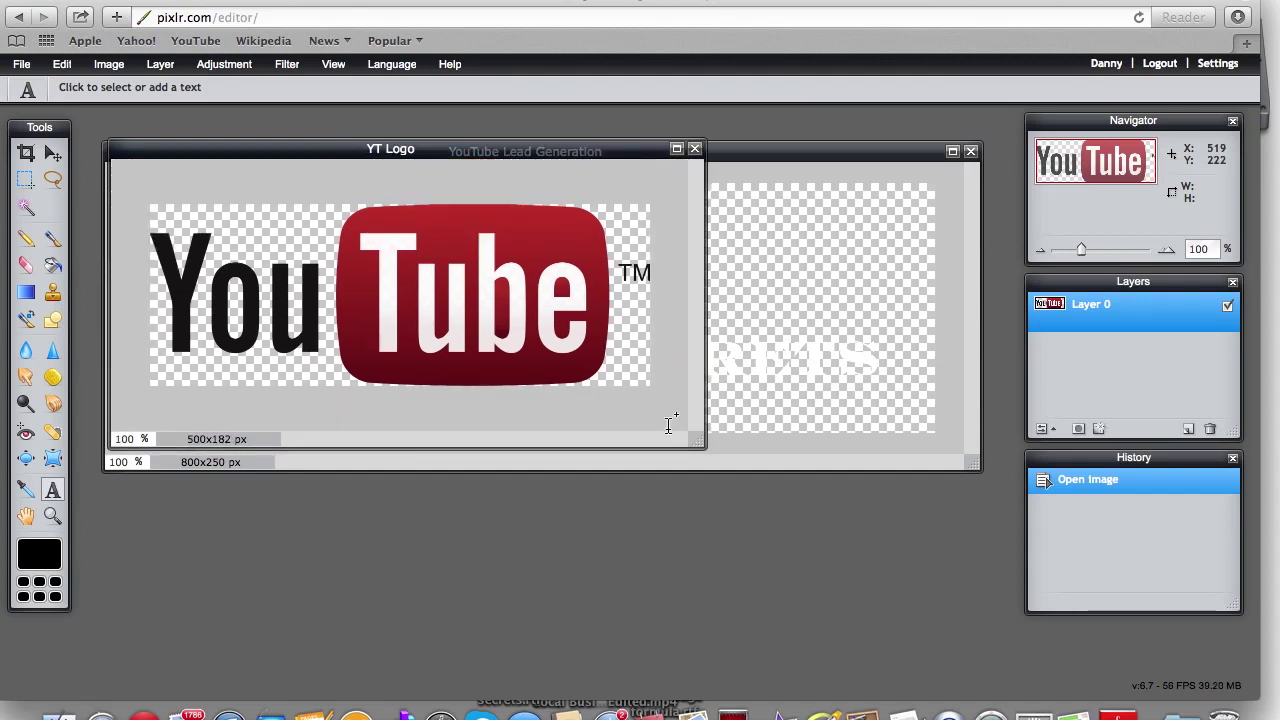
- Copy the logo's red "Tube" badge using a rectangular marquee about 286 by 182 px, deselect it, and shift the YouTube Lead Generation window down
{"action": "left_click", "coordinate": [27, 185]}
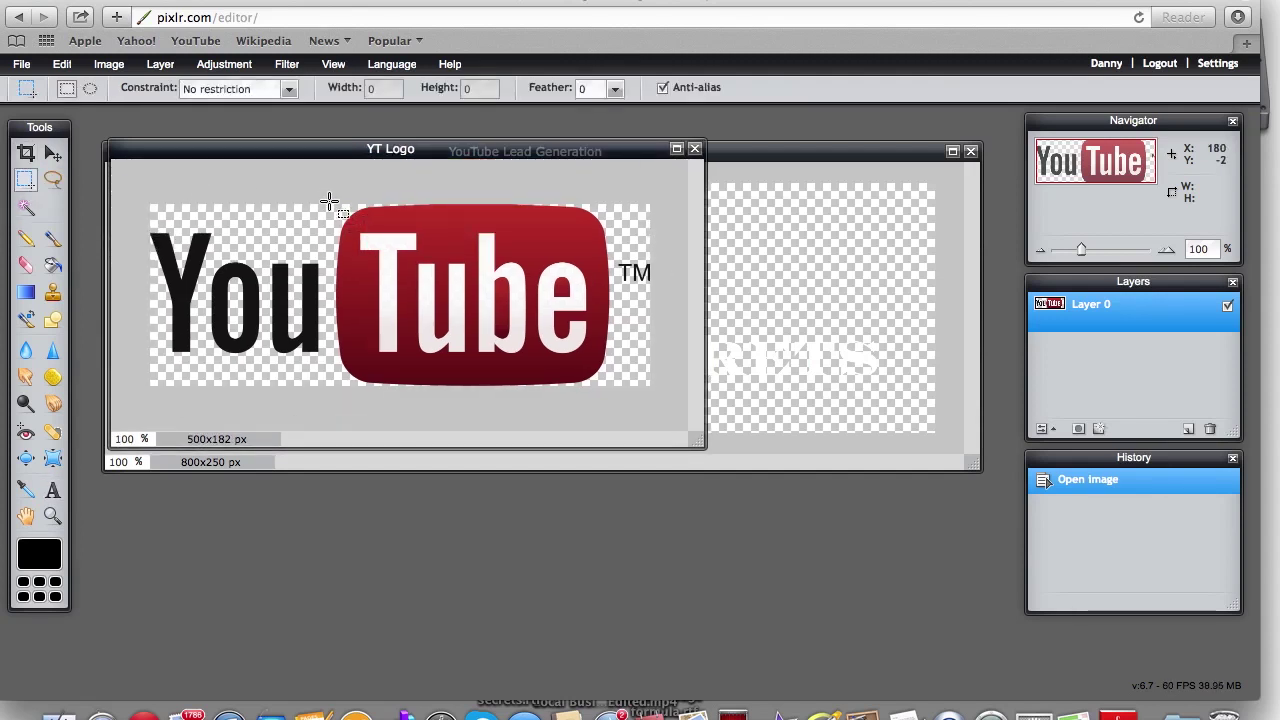
{"action": "left_click_drag", "start_coordinate": [330, 203], "coordinate": [614, 403]}
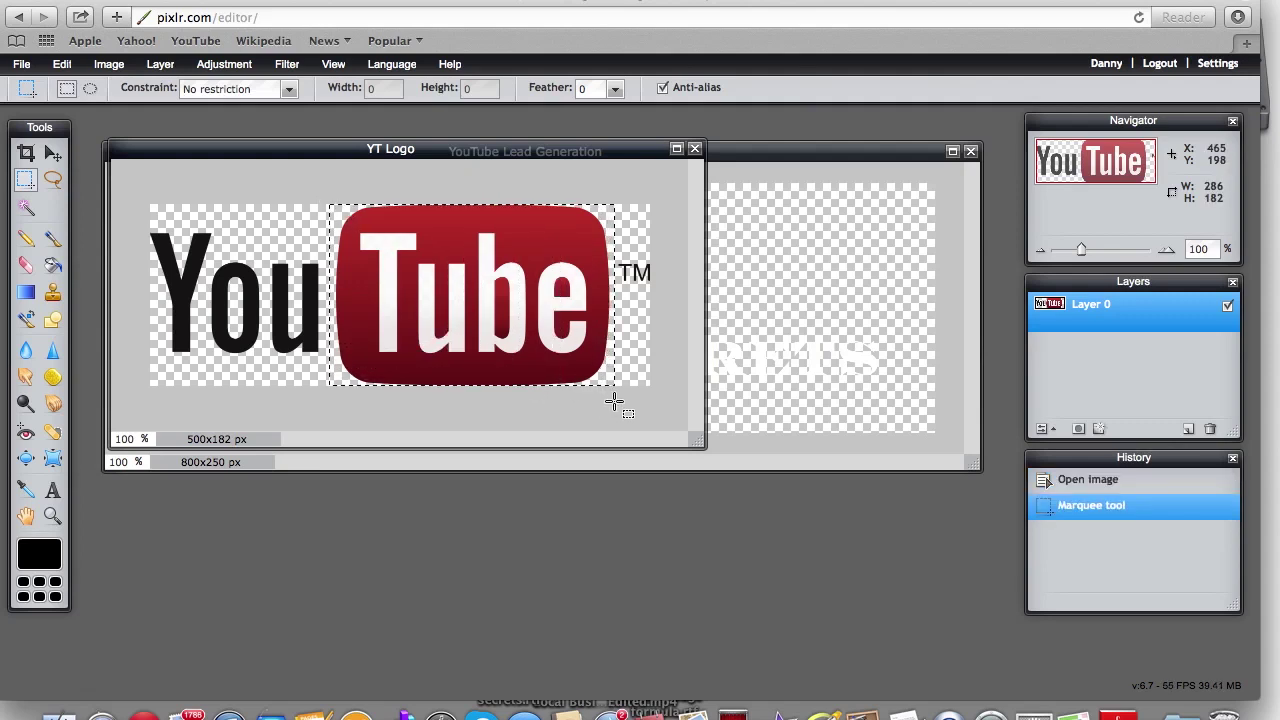
{"action": "key", "text": "ctrl+c"}
{"action": "key", "text": "ctrl+d"}
{"action": "left_click", "coordinate": [760, 310]}
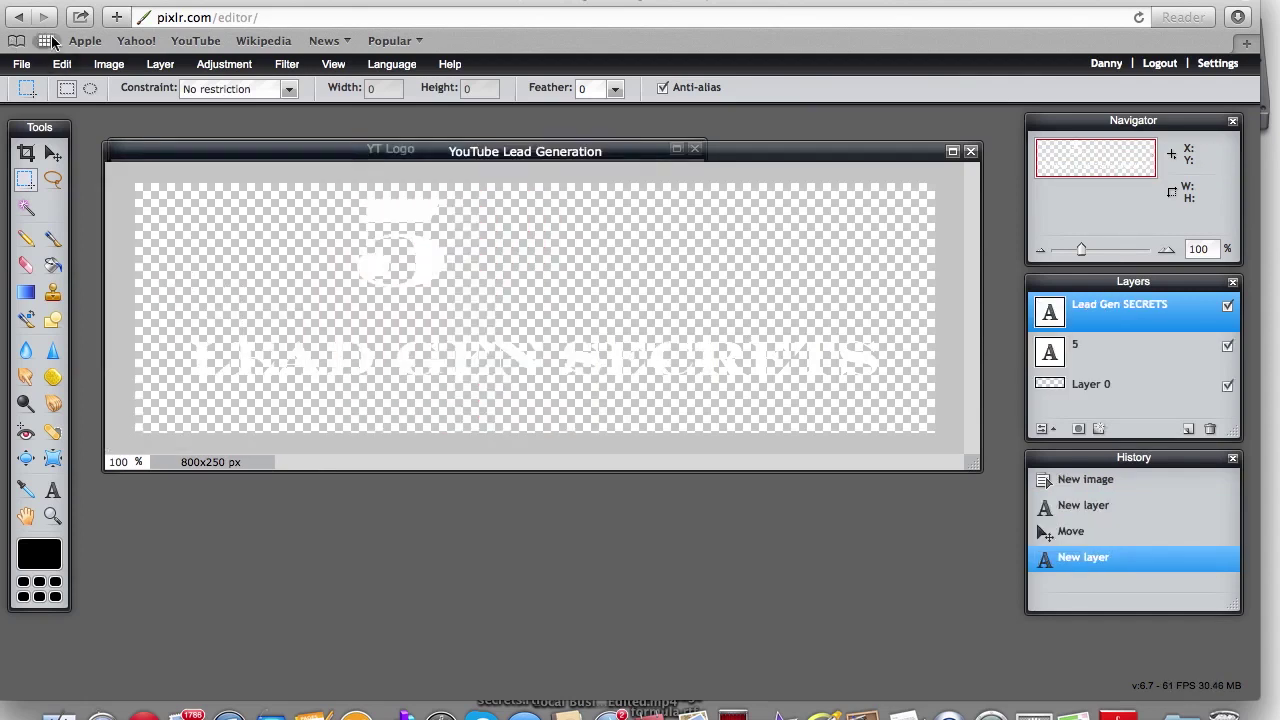
{"action": "left_click_drag", "start_coordinate": [190, 157], "coordinate": [189, 207]}
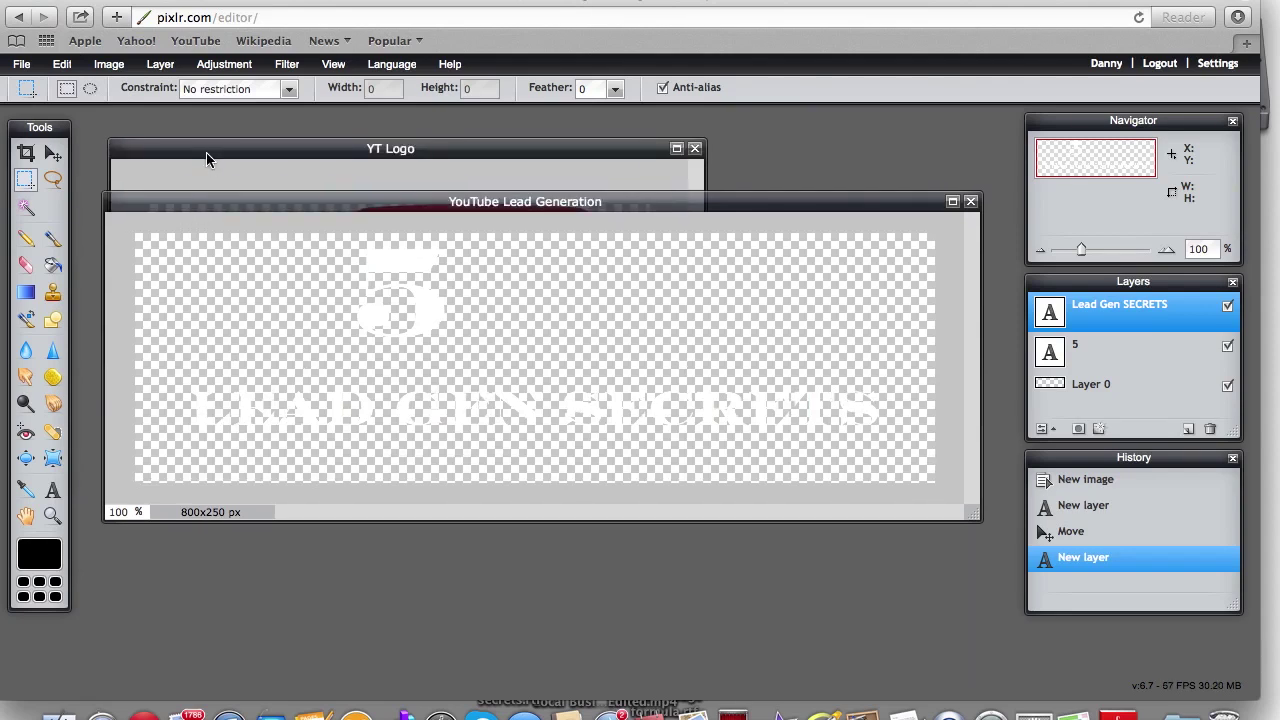
- Marquee the red "Tube" badge in the YT Logo image again, nudge the selection over it, and deselect
{"action": "left_click", "coordinate": [207, 152]}
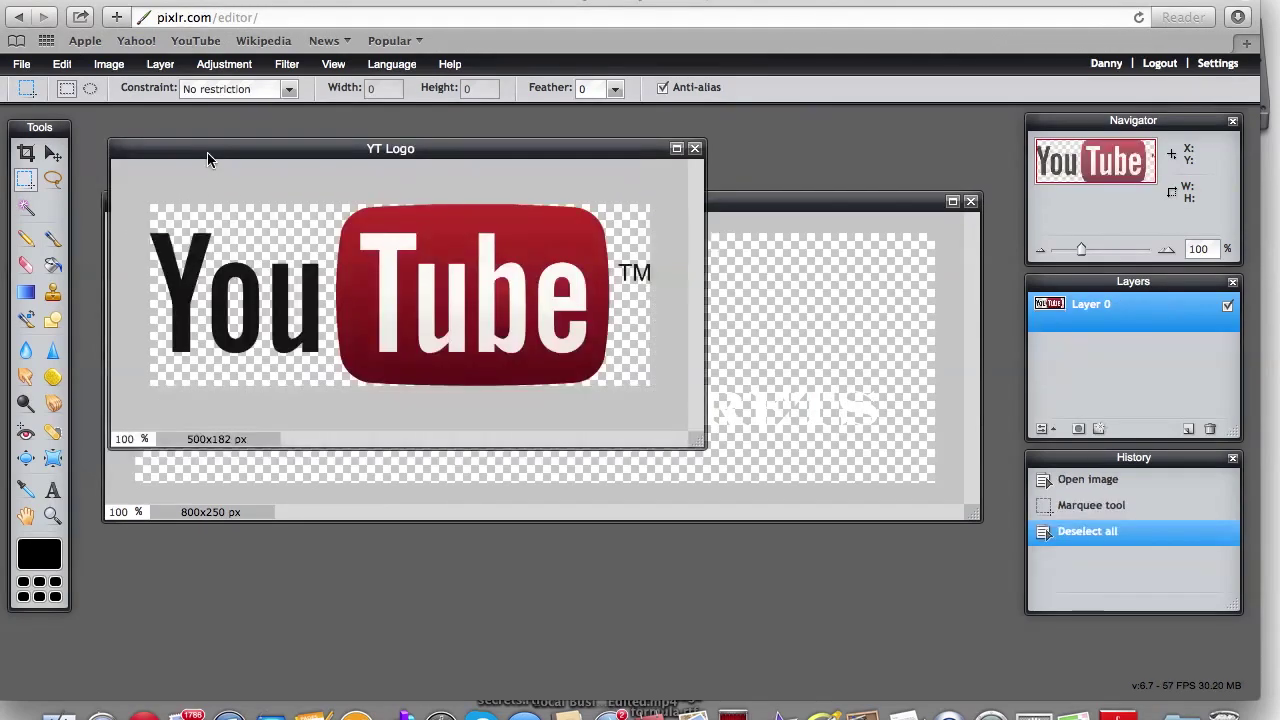
{"action": "left_click", "coordinate": [26, 153]}
{"action": "left_click", "coordinate": [26, 180]}
{"action": "left_click_drag", "start_coordinate": [329, 202], "coordinate": [612, 410]}
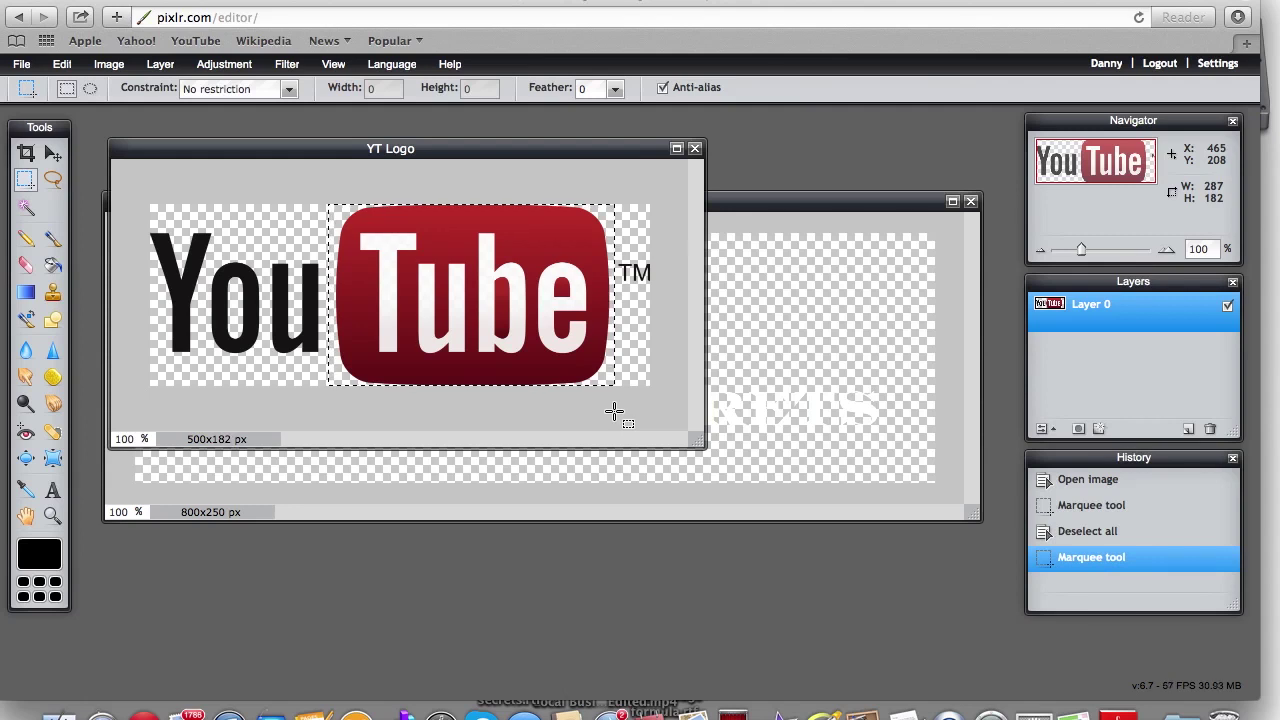
{"action": "mouse_move", "coordinate": [527, 327]}
{"action": "left_mouse_down"}
{"action": "mouse_move", "coordinate": [364, 292]}
{"action": "mouse_move", "coordinate": [462, 322]}
{"action": "mouse_move", "coordinate": [526, 313]}
{"action": "left_mouse_up"}
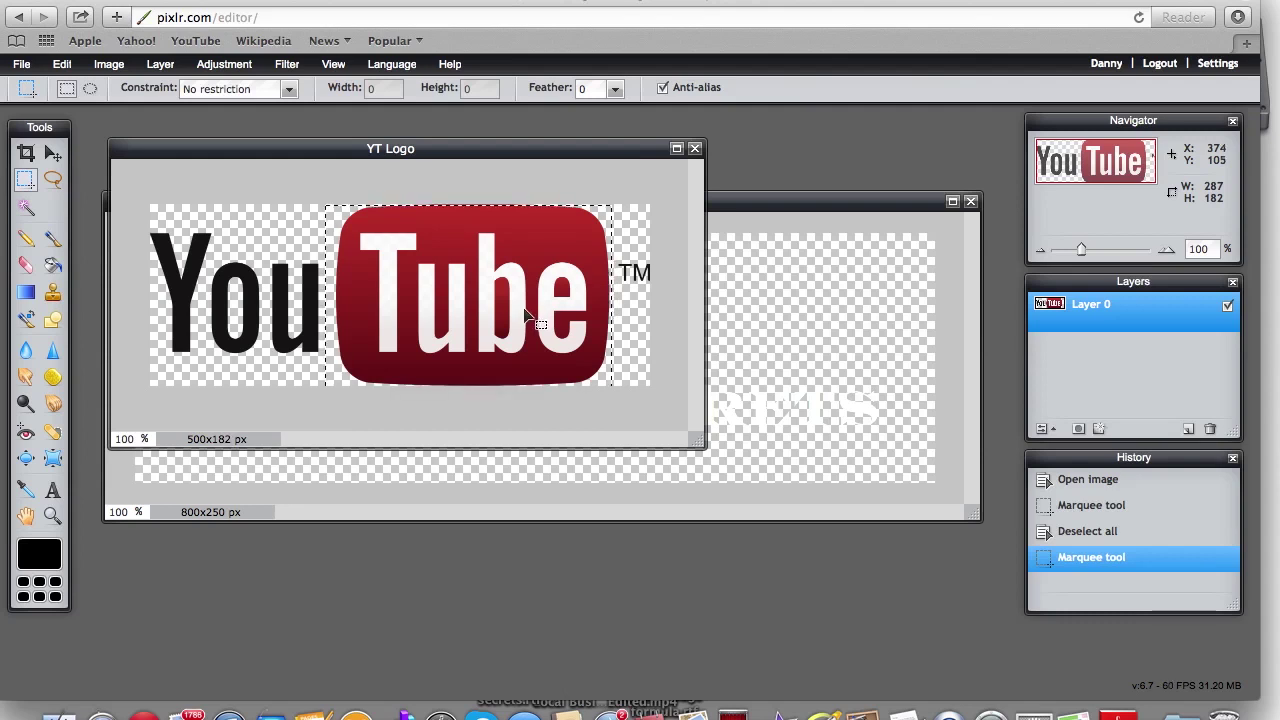
{"action": "left_click_drag", "start_coordinate": [527, 313], "coordinate": [528, 310]}
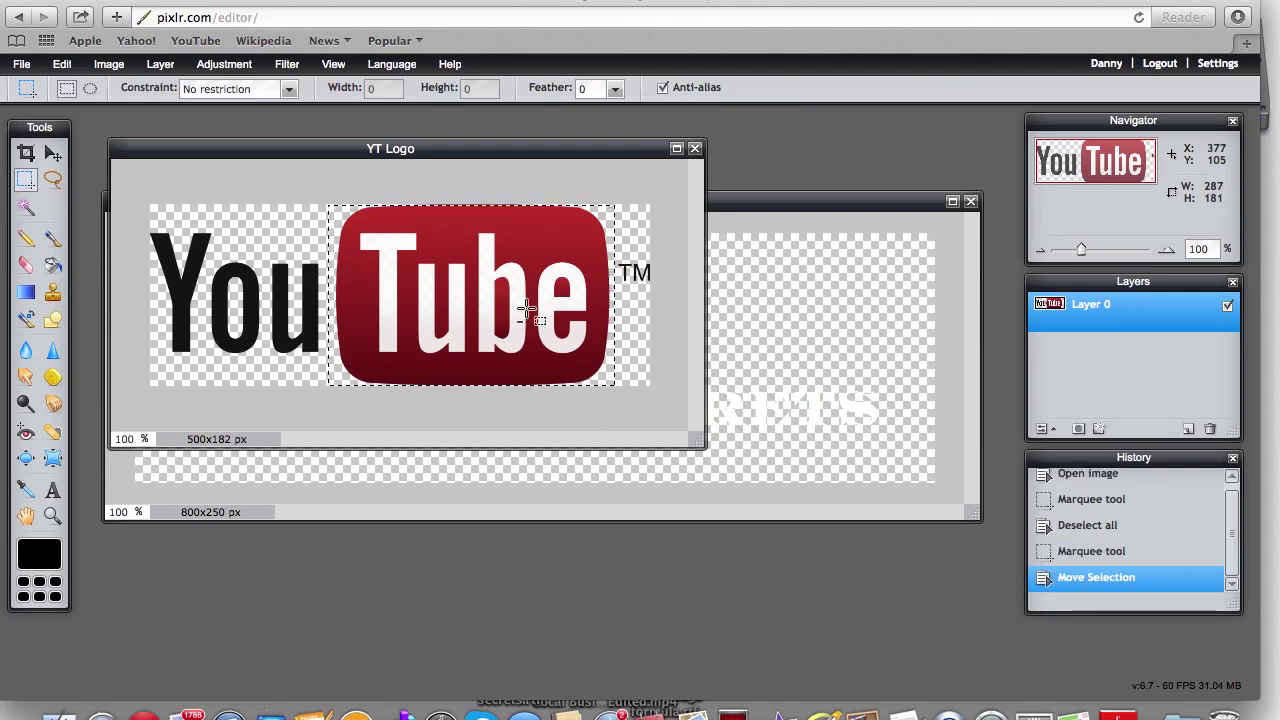
{"action": "left_click", "coordinate": [474, 400]}
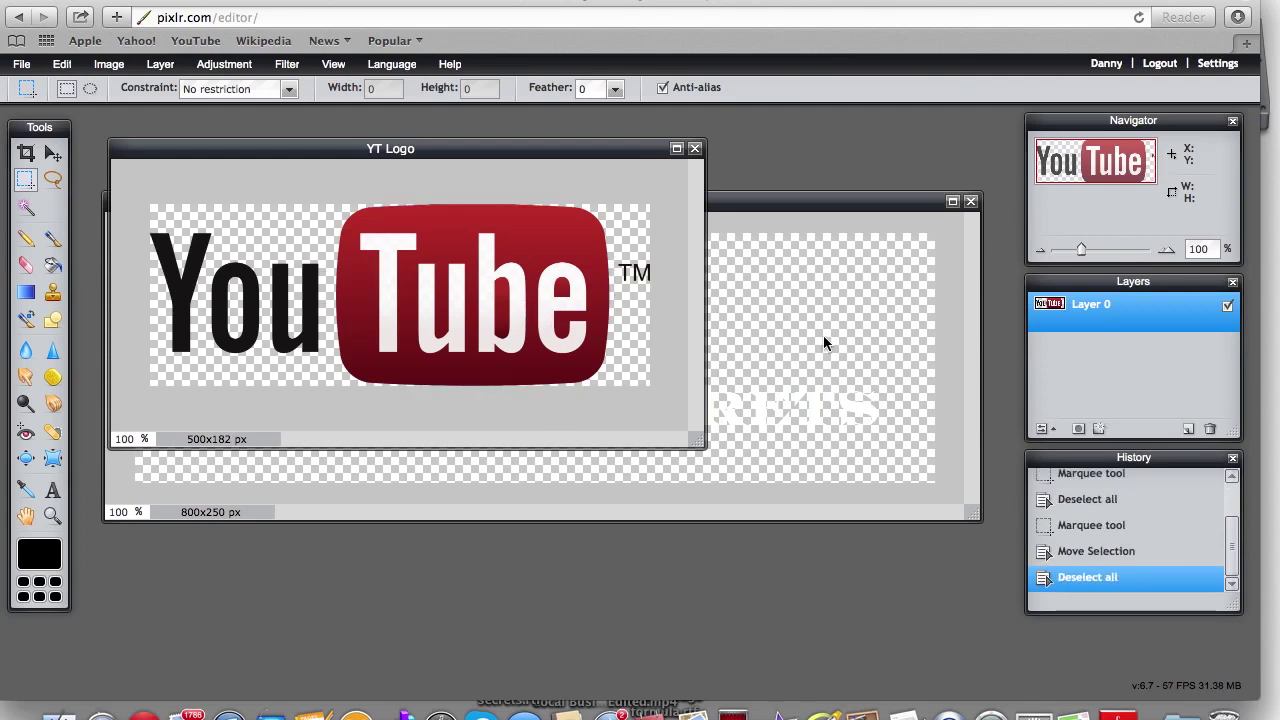
- Paste the "Tube" badge into the YouTube Lead Generation image and free-transform it smaller, beside the "5" and above the text
{"action": "left_click", "coordinate": [823, 343]}
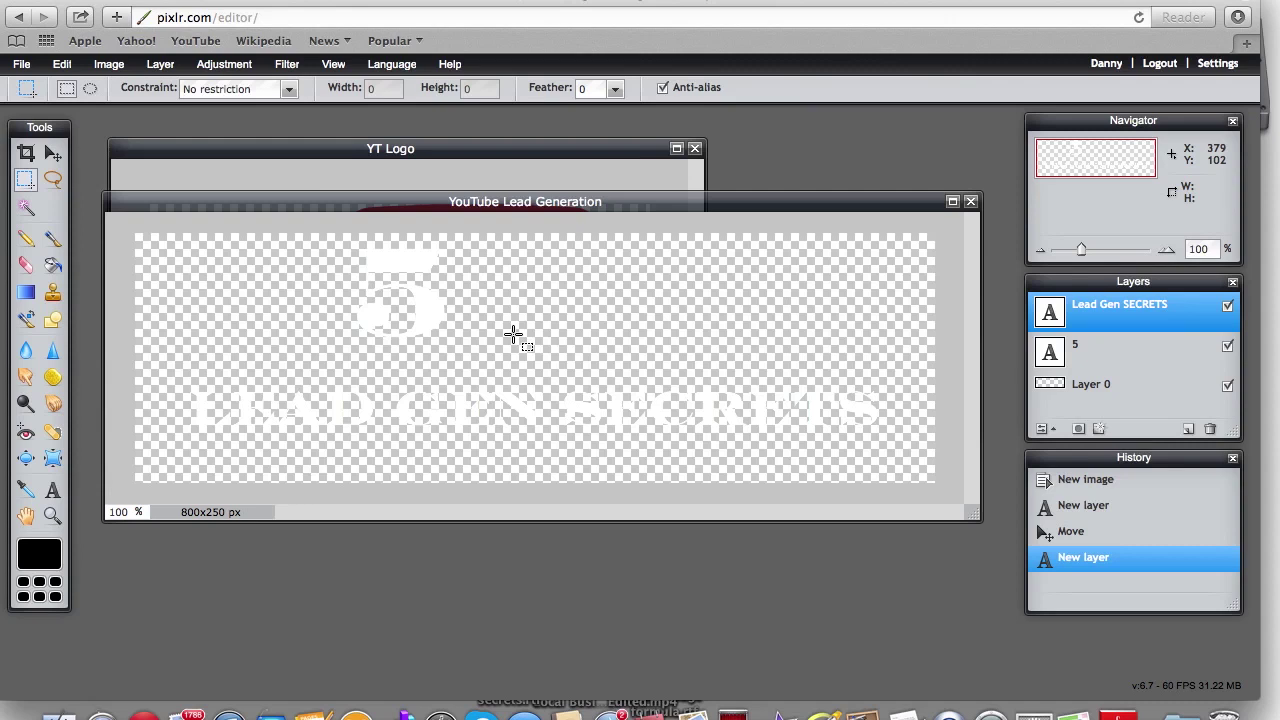
{"action": "key", "text": "super+v"}
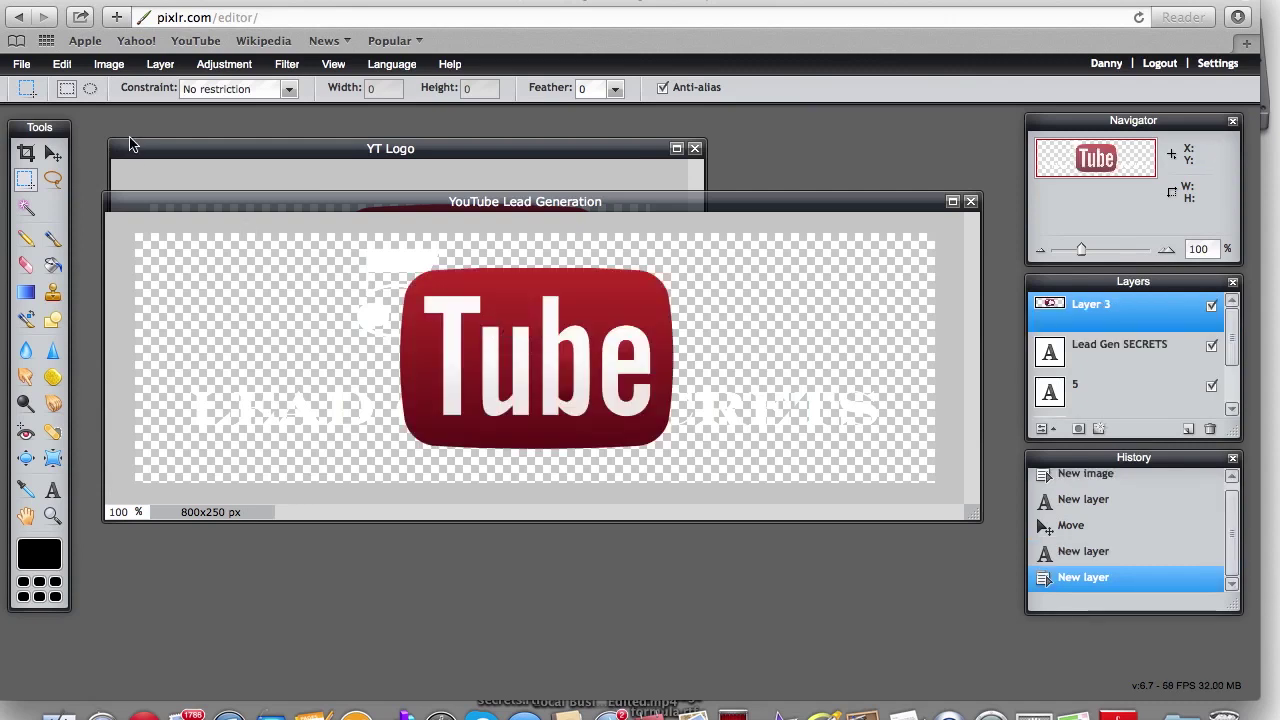
{"action": "left_click", "coordinate": [62, 64]}
{"action": "left_click", "coordinate": [136, 208]}
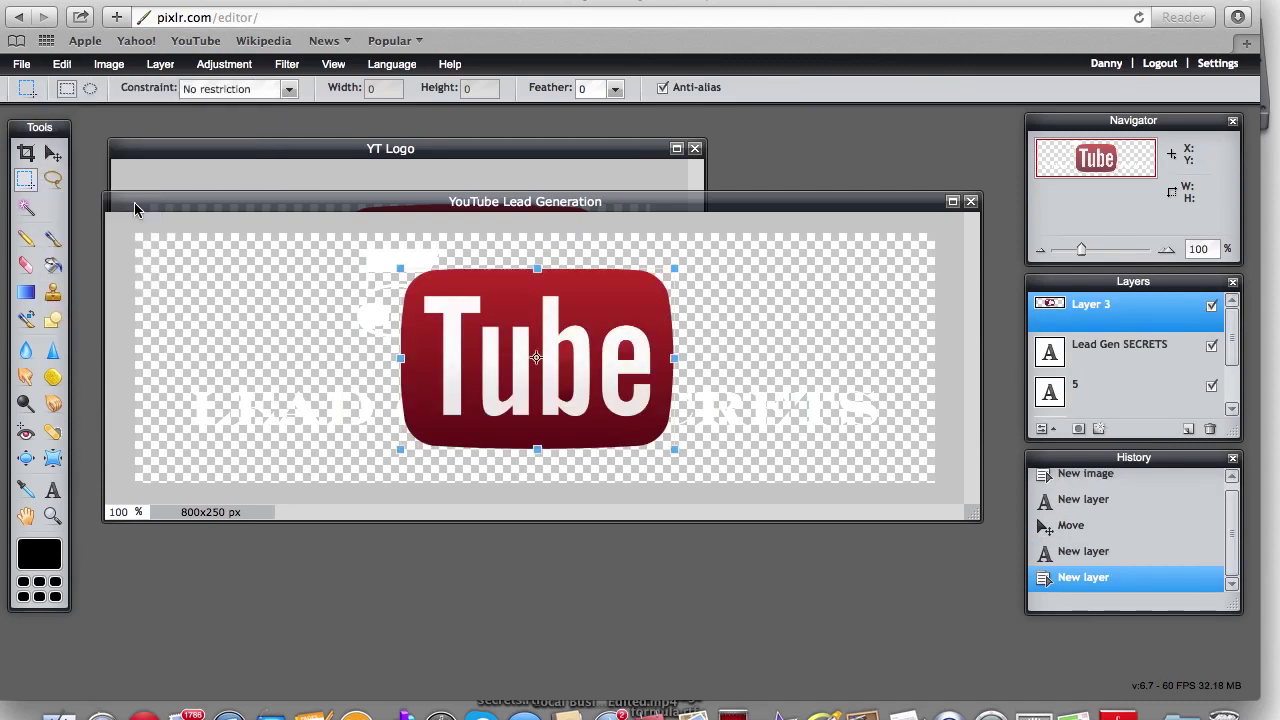
{"action": "left_click_drag", "start_coordinate": [677, 450], "coordinate": [655, 336]}
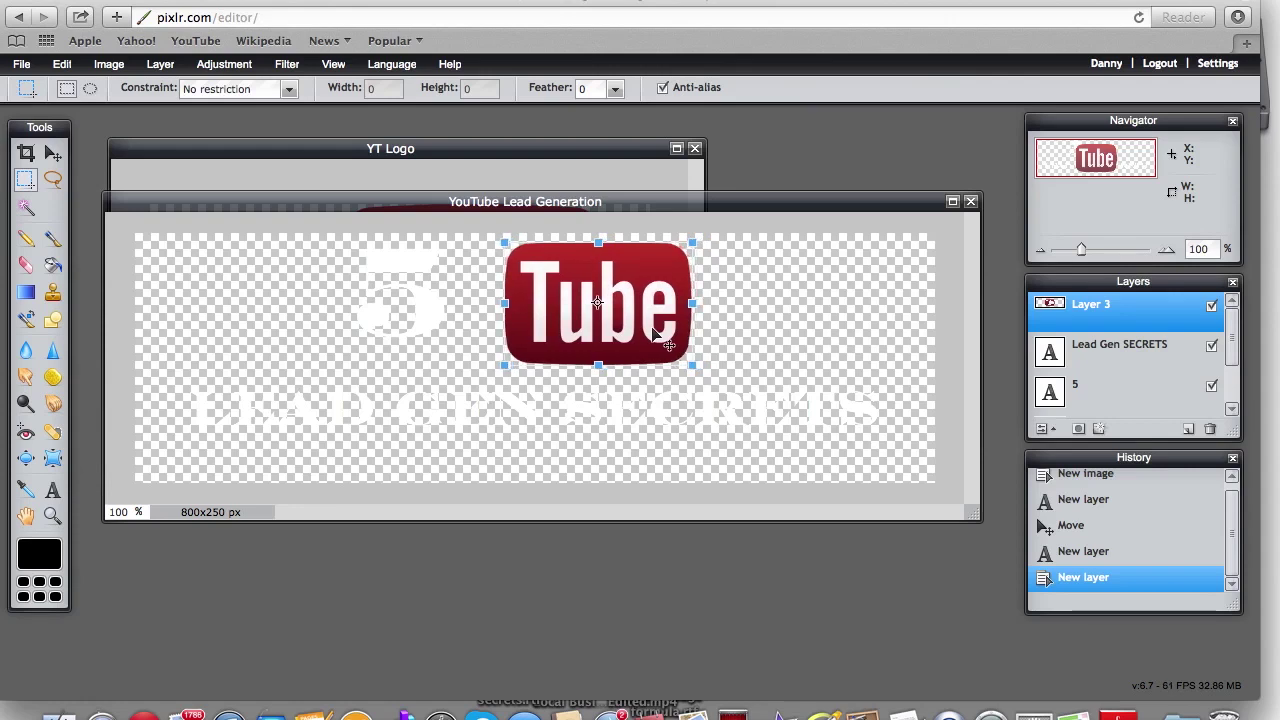
{"action": "left_click", "coordinate": [774, 335]}
{"action": "left_click", "coordinate": [570, 417]}
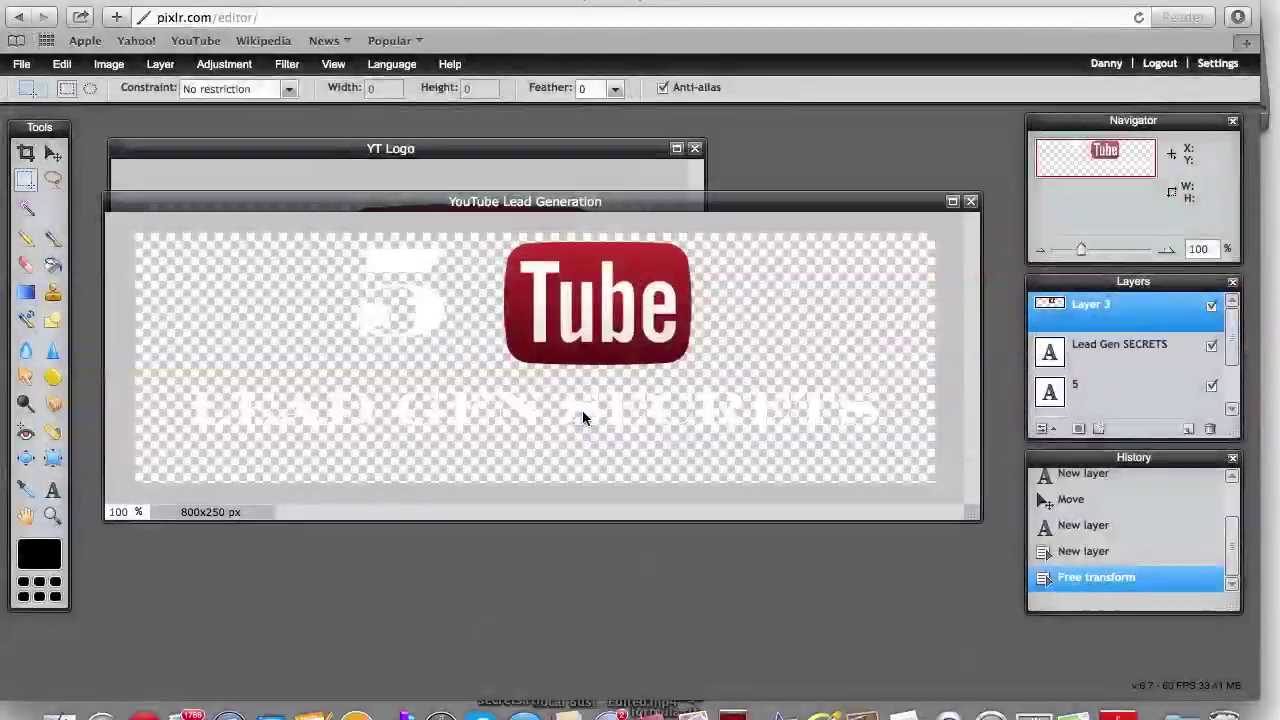
- Move the "5" slightly down and right and the "Tube" badge slightly left so they sit closer together
{"action": "left_click", "coordinate": [1096, 385]}
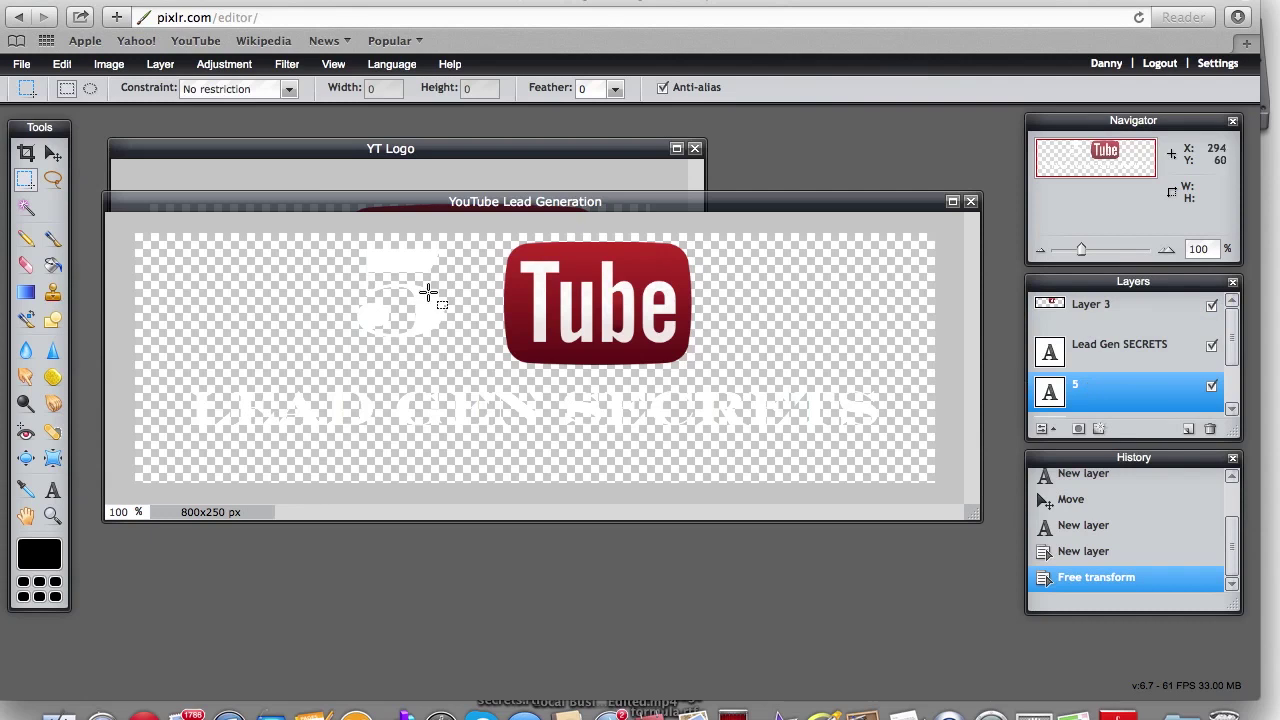
{"action": "left_click", "coordinate": [53, 153]}
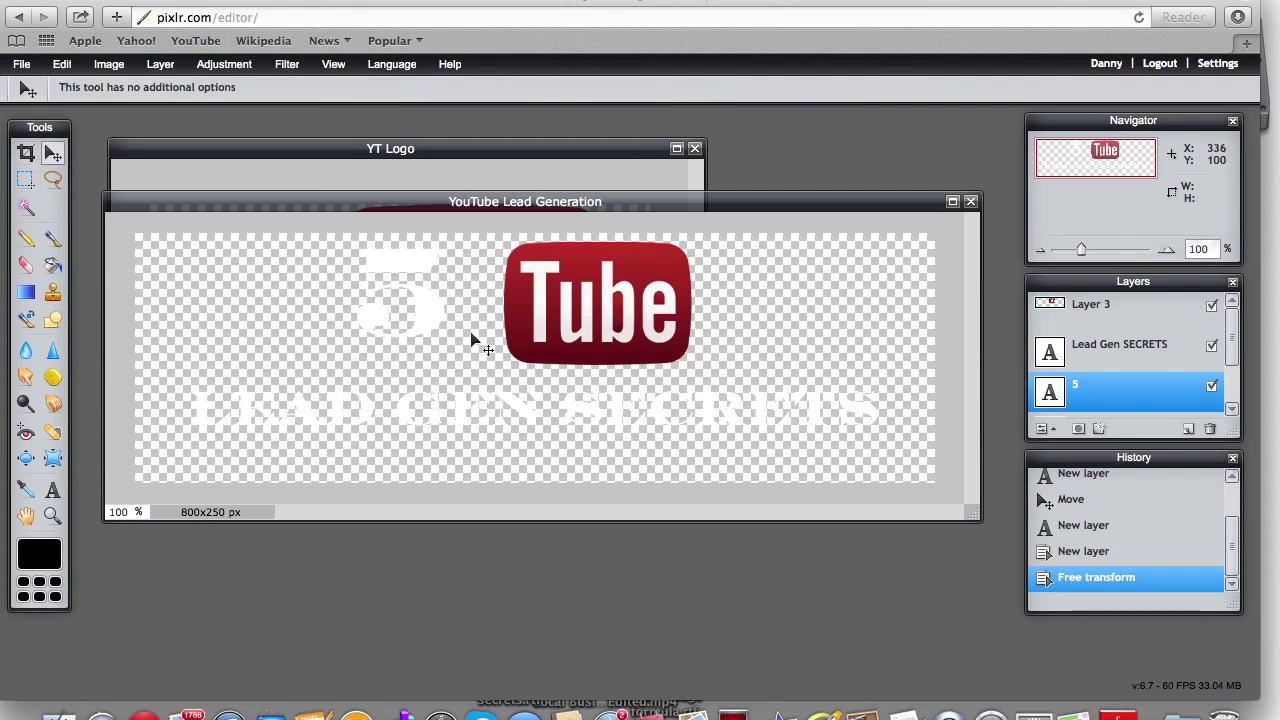
{"action": "mouse_move", "coordinate": [431, 318]}
{"action": "left_mouse_down"}
{"action": "mouse_move", "coordinate": [453, 336]}
{"action": "mouse_move", "coordinate": [437, 335]}
{"action": "left_mouse_up"}
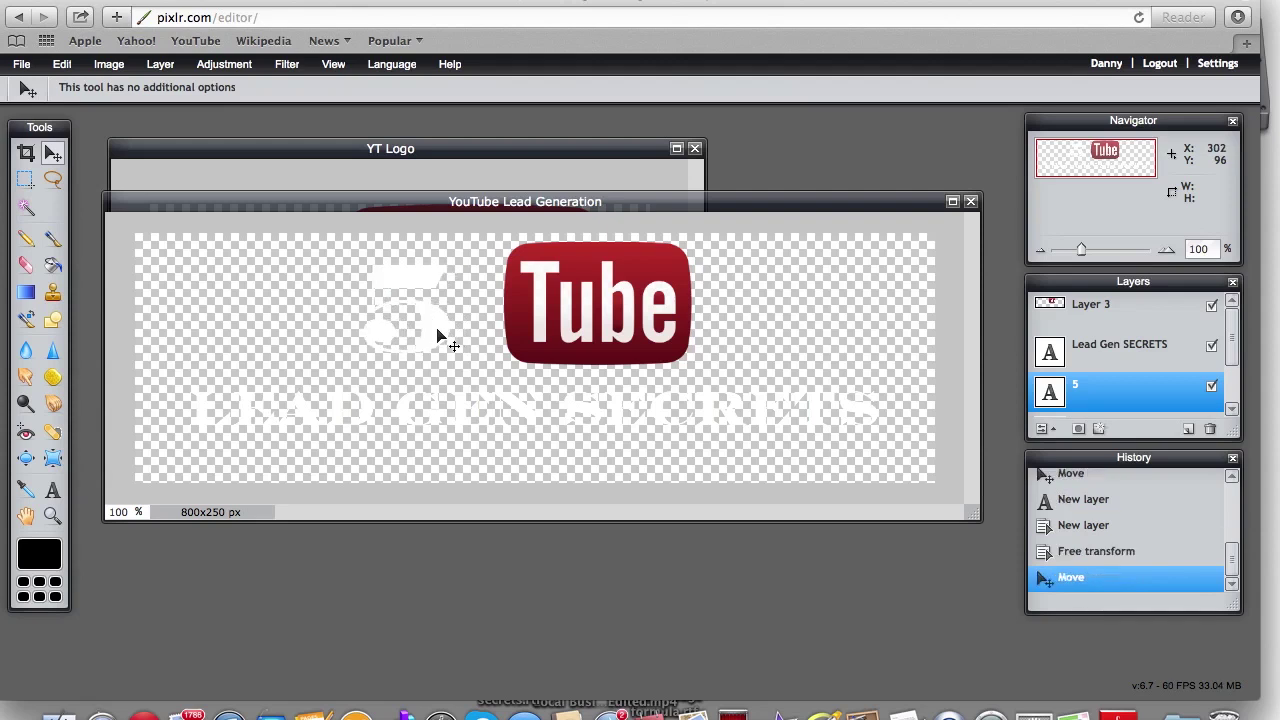
{"action": "left_click", "coordinate": [1095, 310]}
{"action": "left_click_drag", "start_coordinate": [651, 316], "coordinate": [636, 317]}
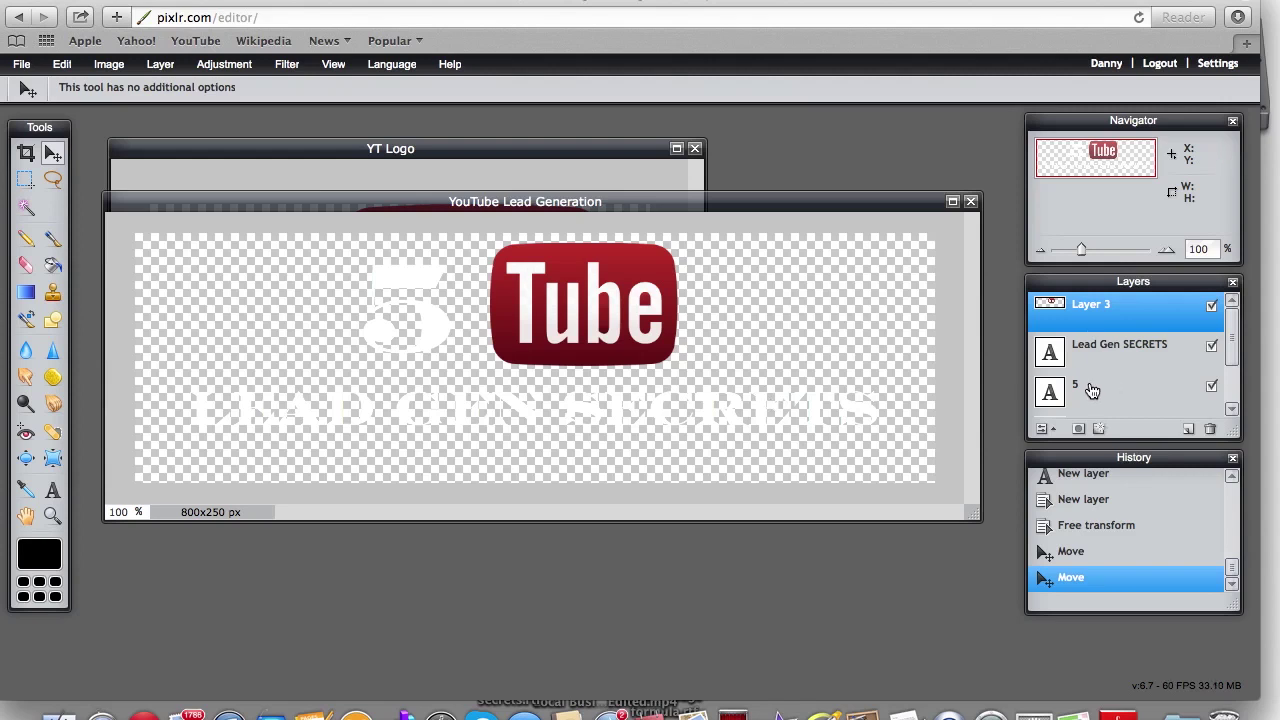
{"action": "left_click", "coordinate": [1094, 353]}
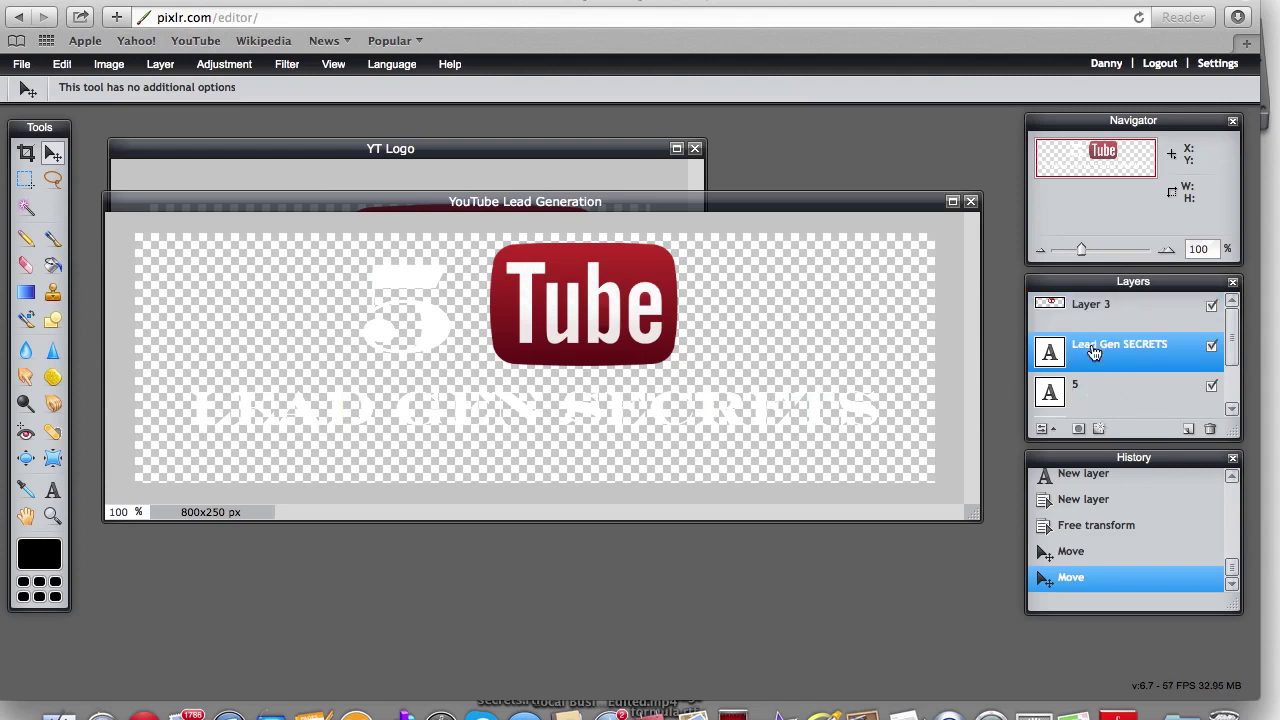
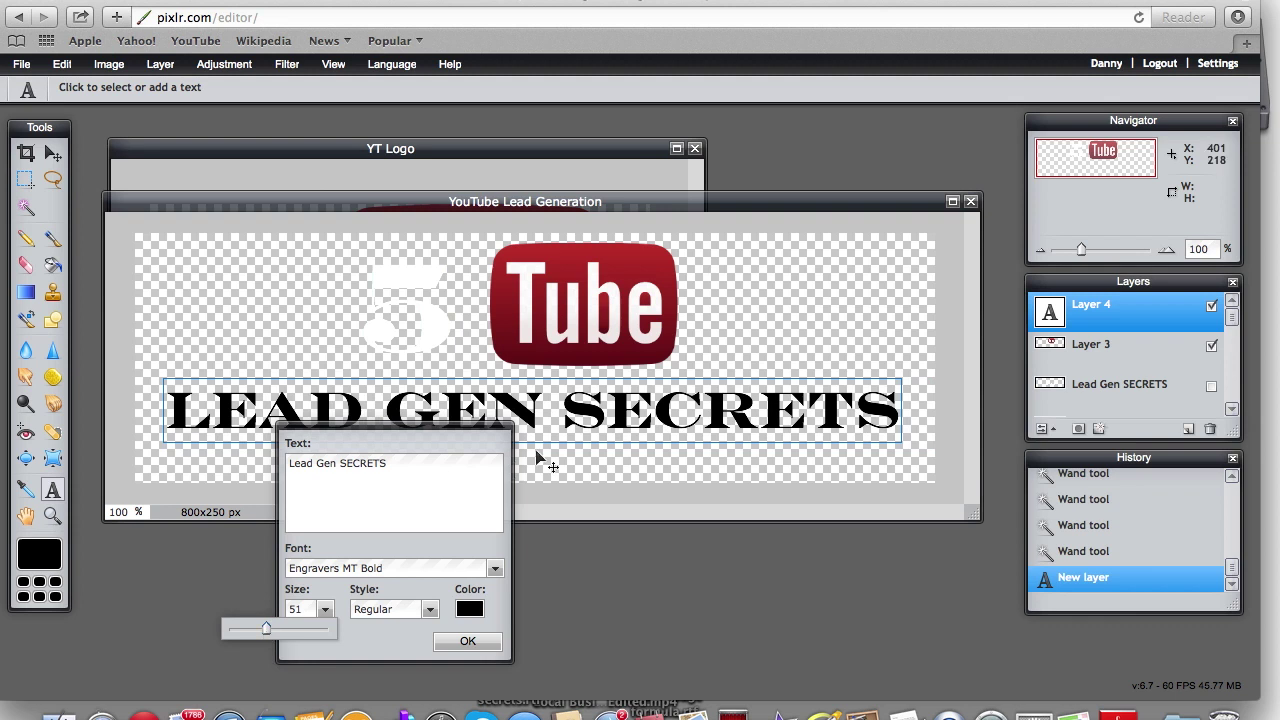
- Move the new "Lead Gen SECRETS" text near the canvas's lower edge and set its size to 54
{"action": "left_click_drag", "start_coordinate": [612, 424], "coordinate": [610, 462]}
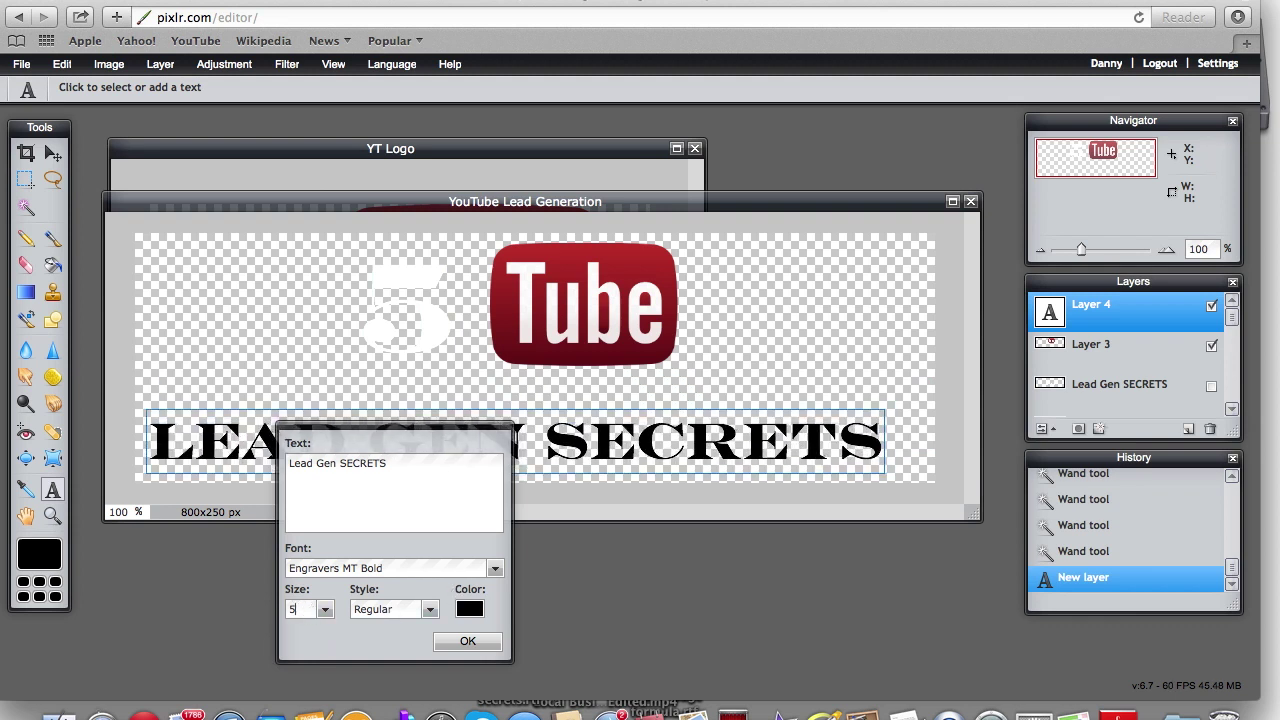
{"action": "key", "text": "BackSpace"}
{"action": "type", "text": "3"}
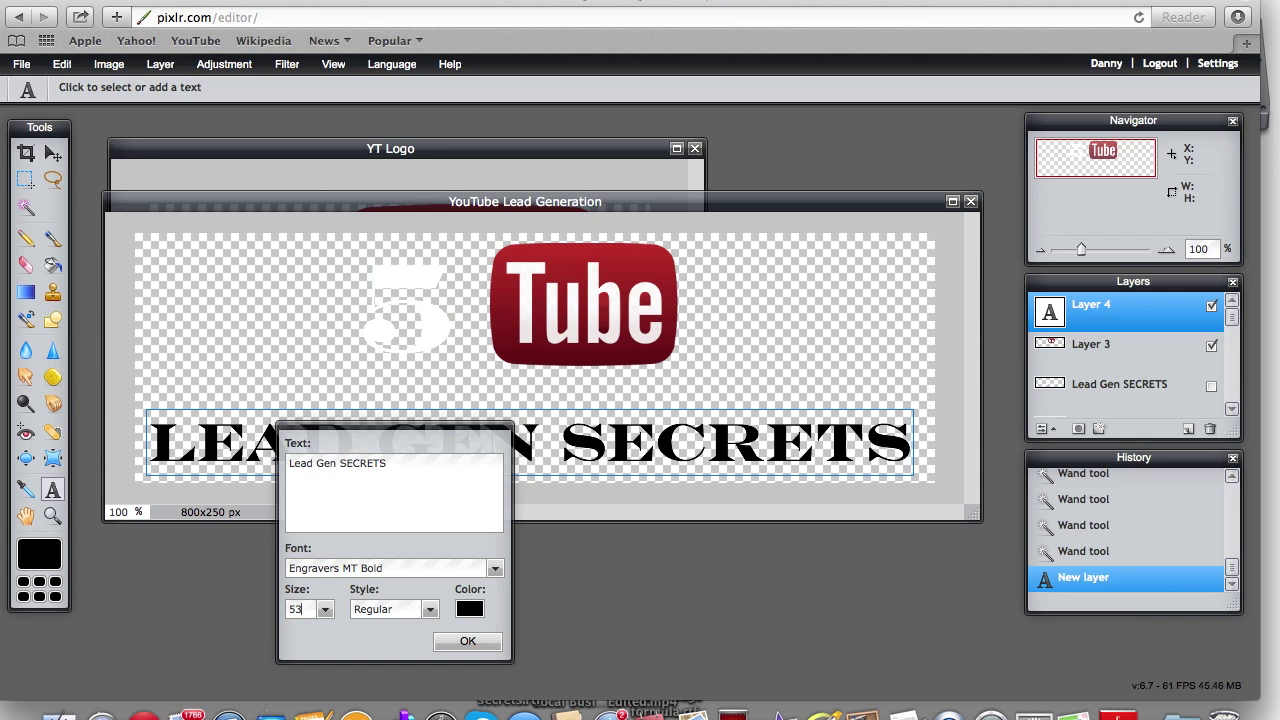
{"action": "key", "text": "BackSpace"}
{"action": "type", "text": "4"}
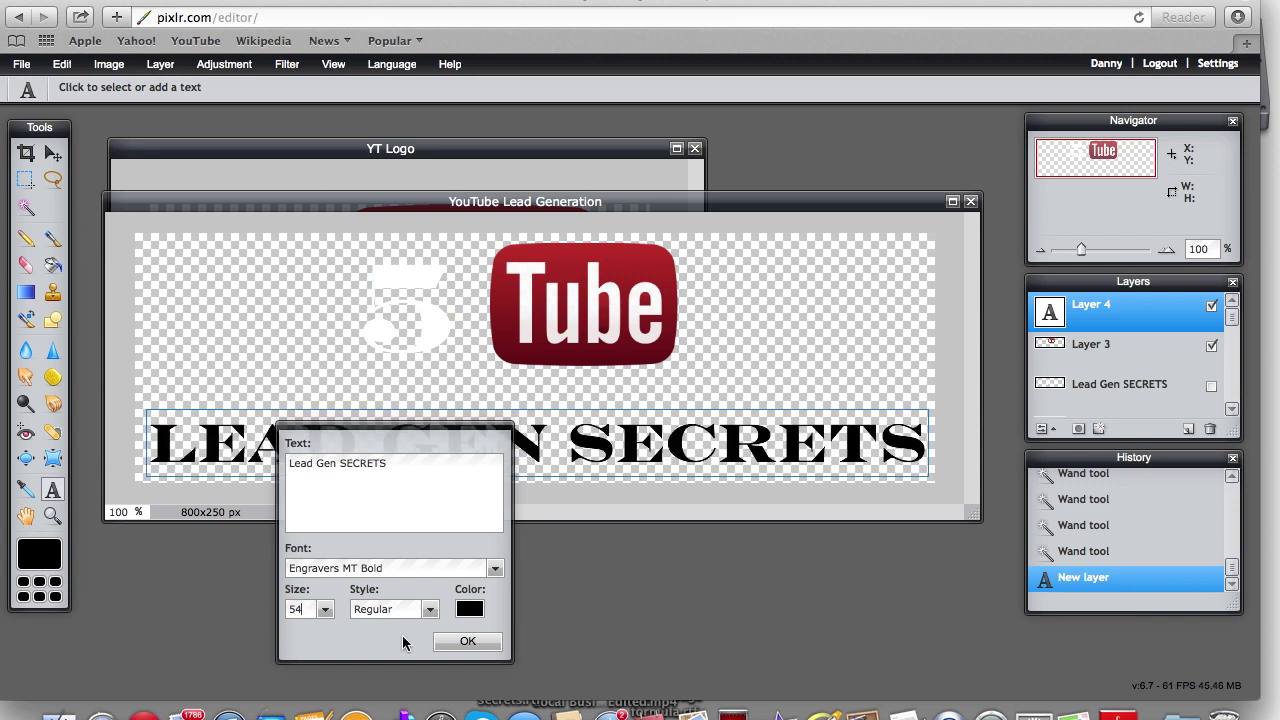
{"action": "left_click", "coordinate": [457, 644]}
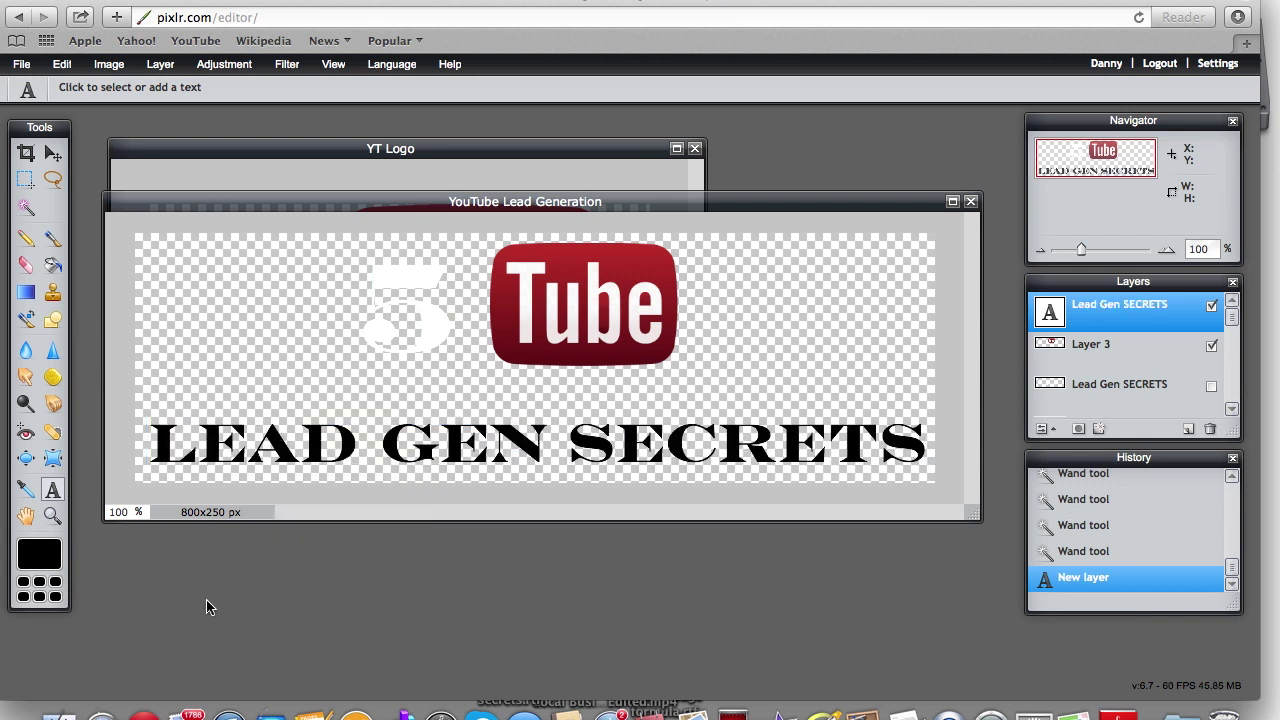
- Set the foreground color to white (ffffff)
{"action": "left_click", "coordinate": [48, 557]}
{"action": "left_click_drag", "start_coordinate": [829, 253], "coordinate": [673, 252]}
{"action": "type", "text": "ffffff"}
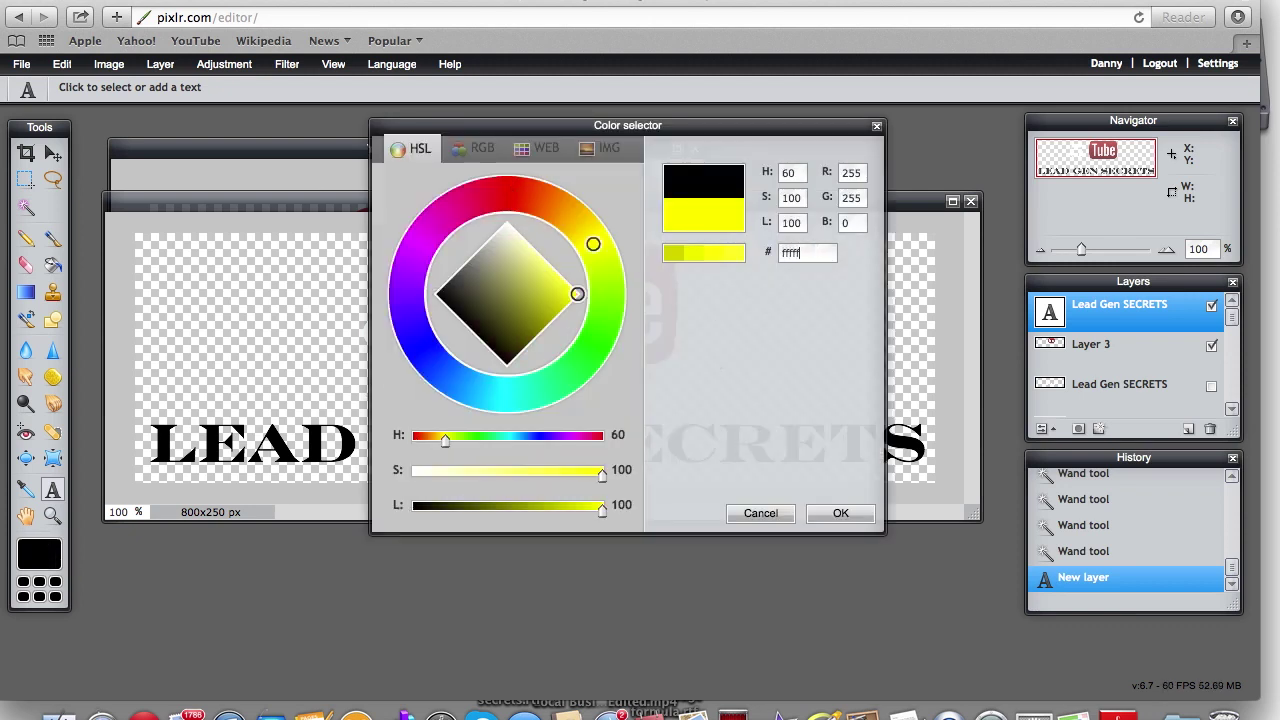
{"action": "left_click", "coordinate": [857, 517]}
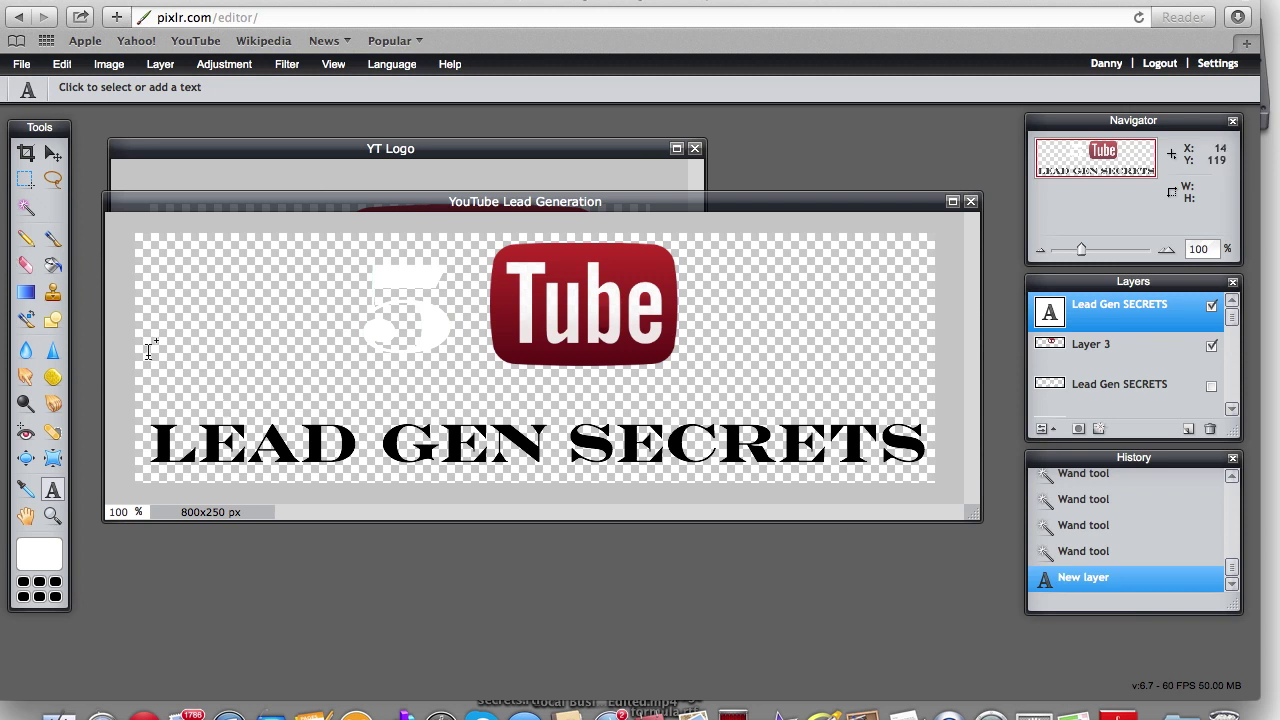
- Recolor the size 54 "Lead Gen SECRETS" text white (ffffff)
{"action": "left_click", "coordinate": [320, 442]}
{"action": "left_click", "coordinate": [469, 608]}
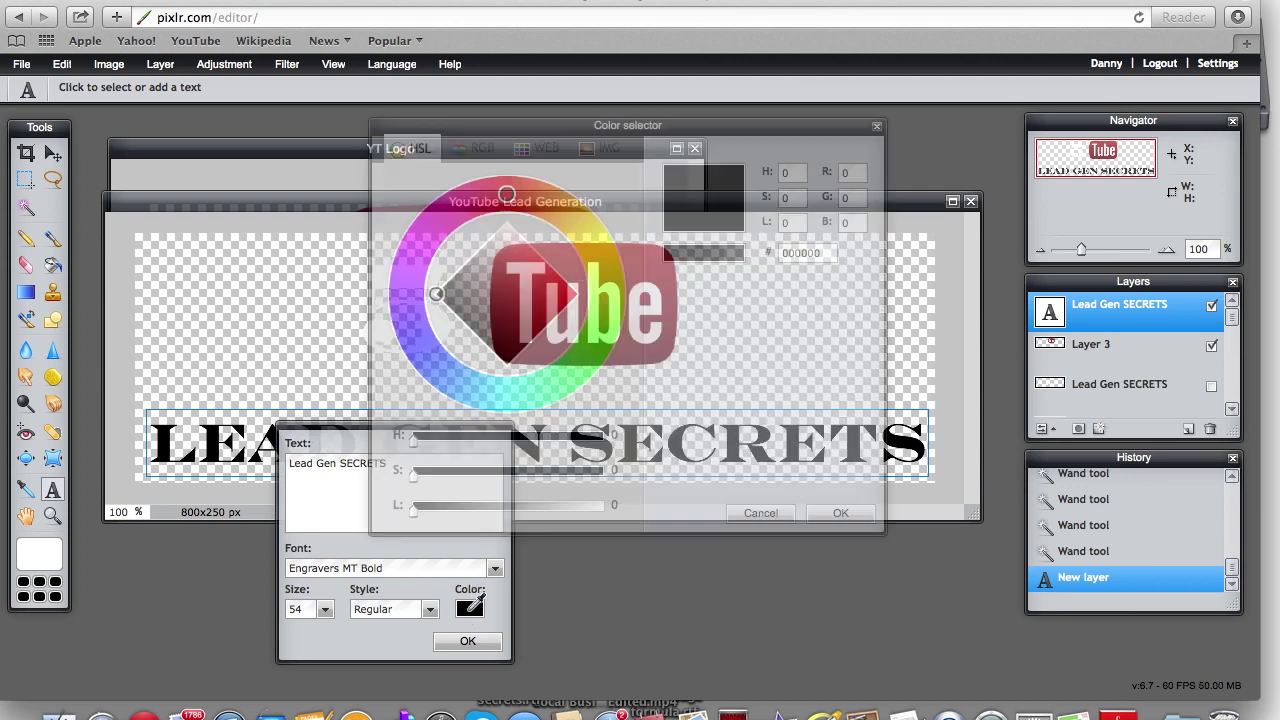
{"action": "double_click", "coordinate": [817, 253]}
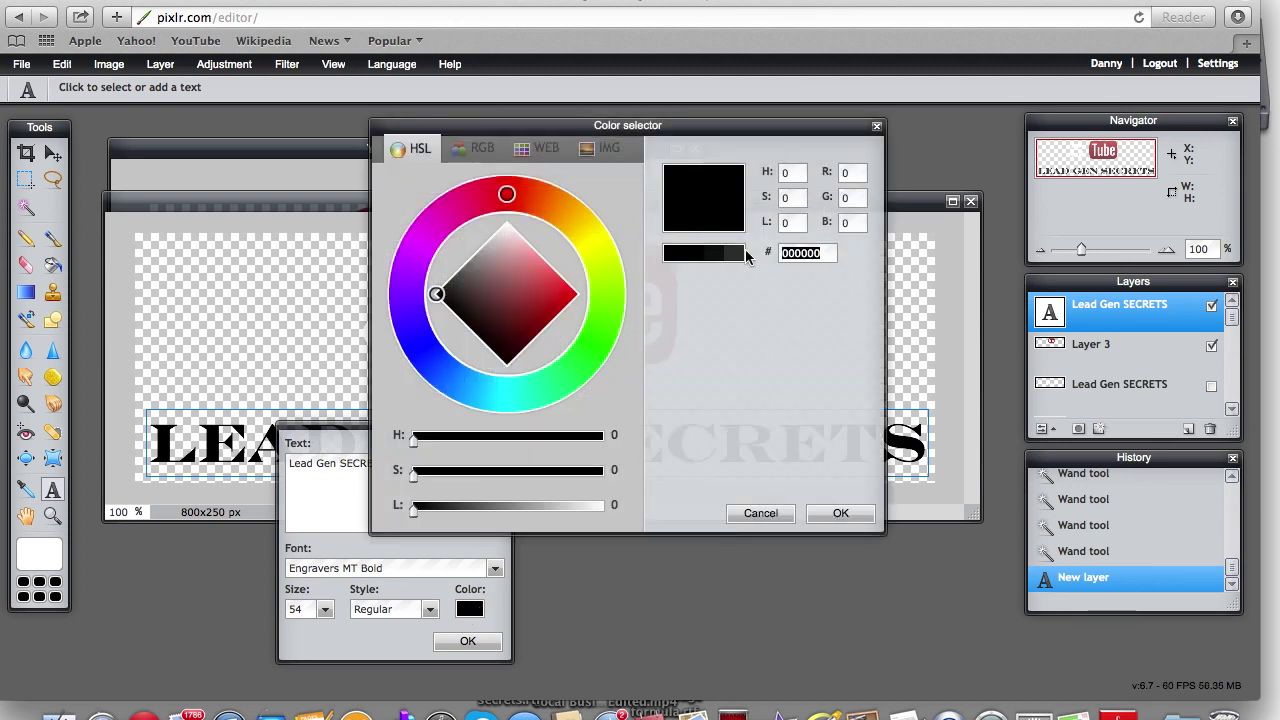
{"action": "type", "text": "ffffff"}
{"action": "left_click", "coordinate": [840, 513]}
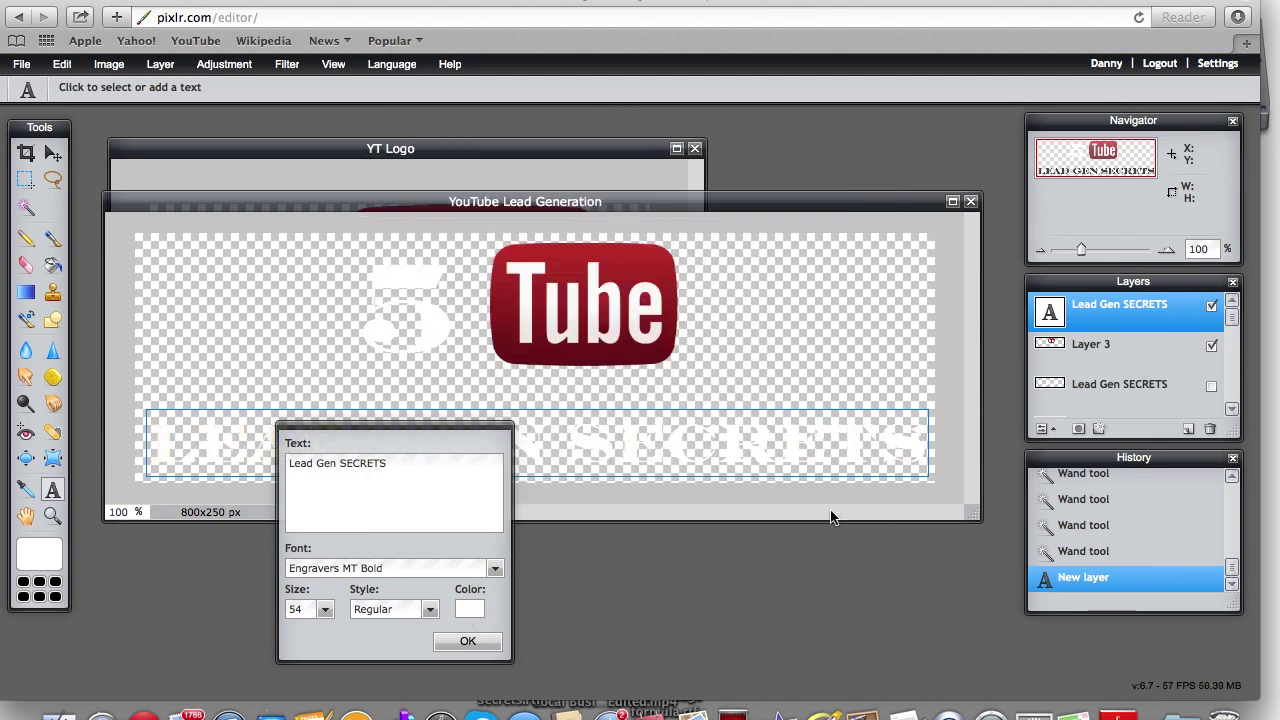
{"action": "left_click", "coordinate": [492, 642]}
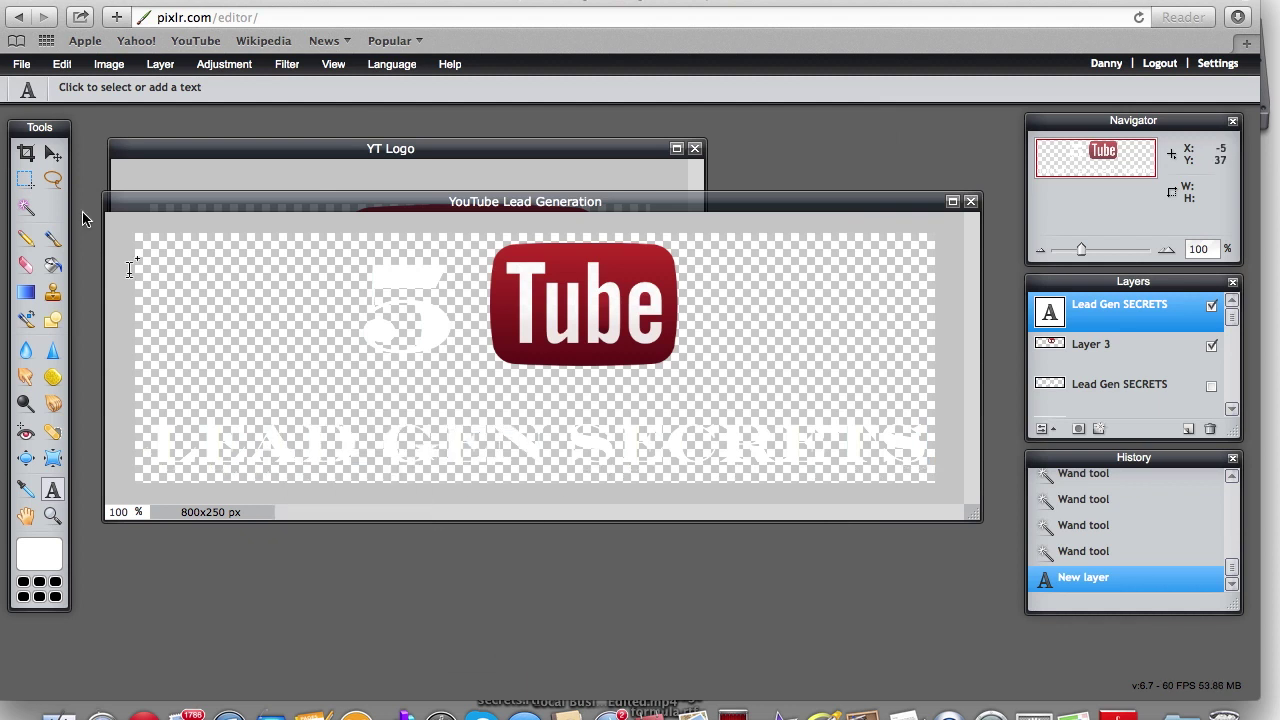
- Rasterize the visible "Lead Gen SECRETS" text layer and select all of its letters with the Wand tool
{"action": "left_click", "coordinate": [160, 64]}
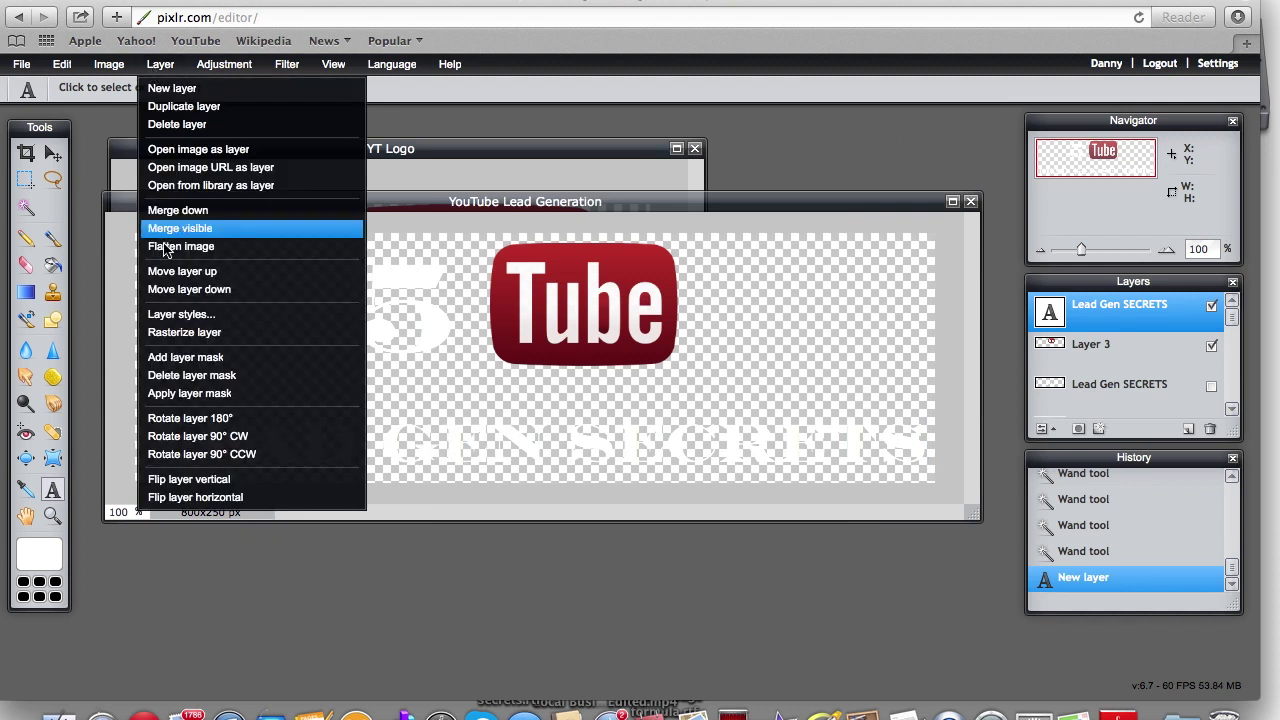
{"action": "left_click", "coordinate": [167, 334]}
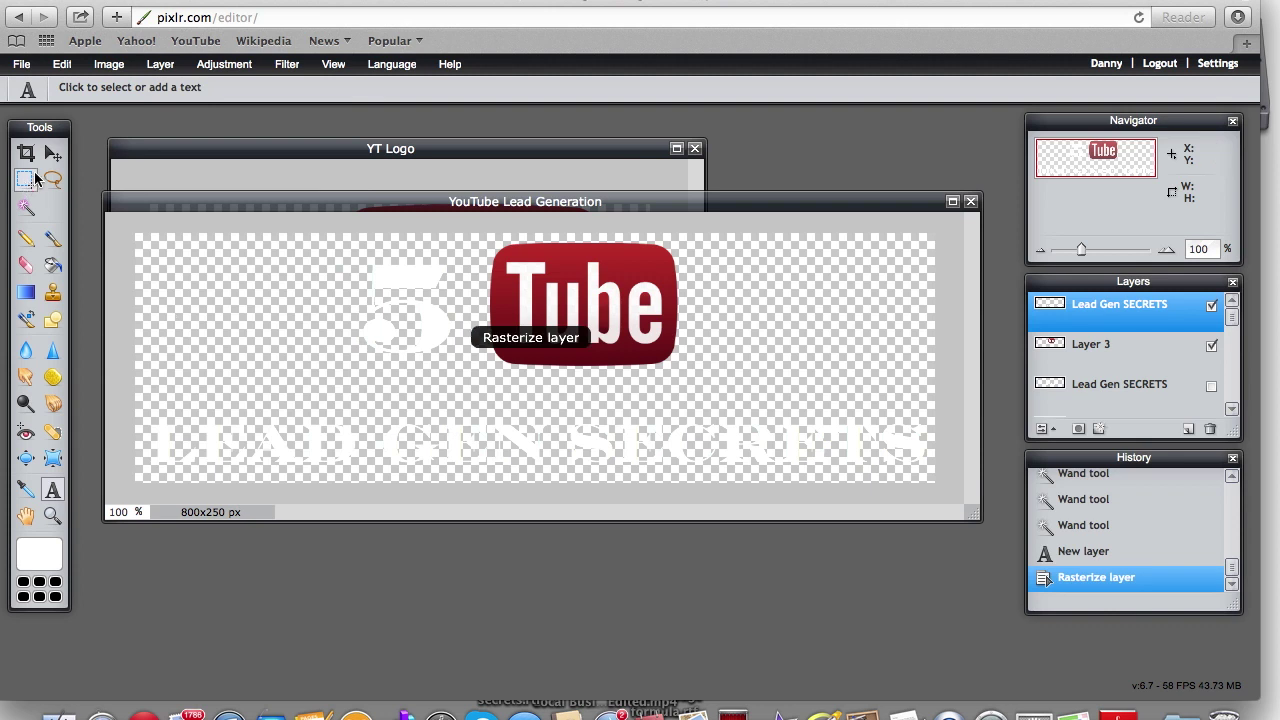
{"action": "left_click", "coordinate": [27, 208]}
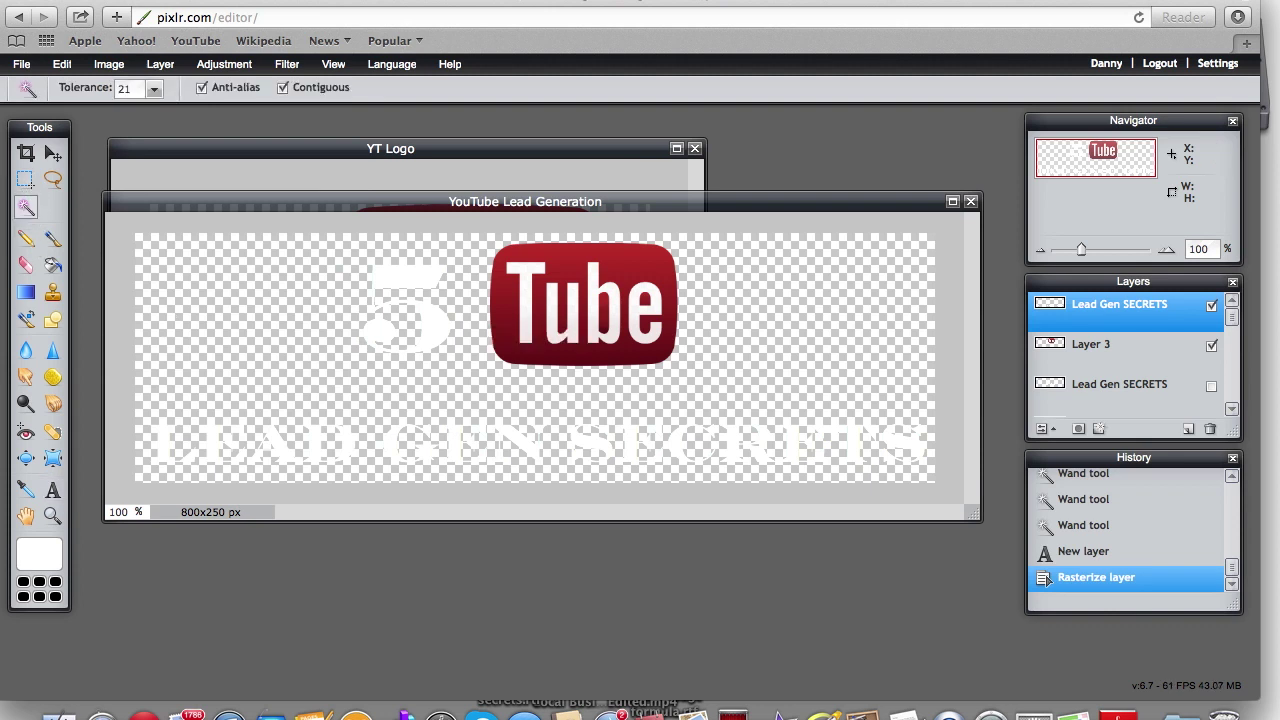
{"action": "left_click", "coordinate": [168, 443]}
{"action": "left_click", "coordinate": [215, 443], "text": "shift"}
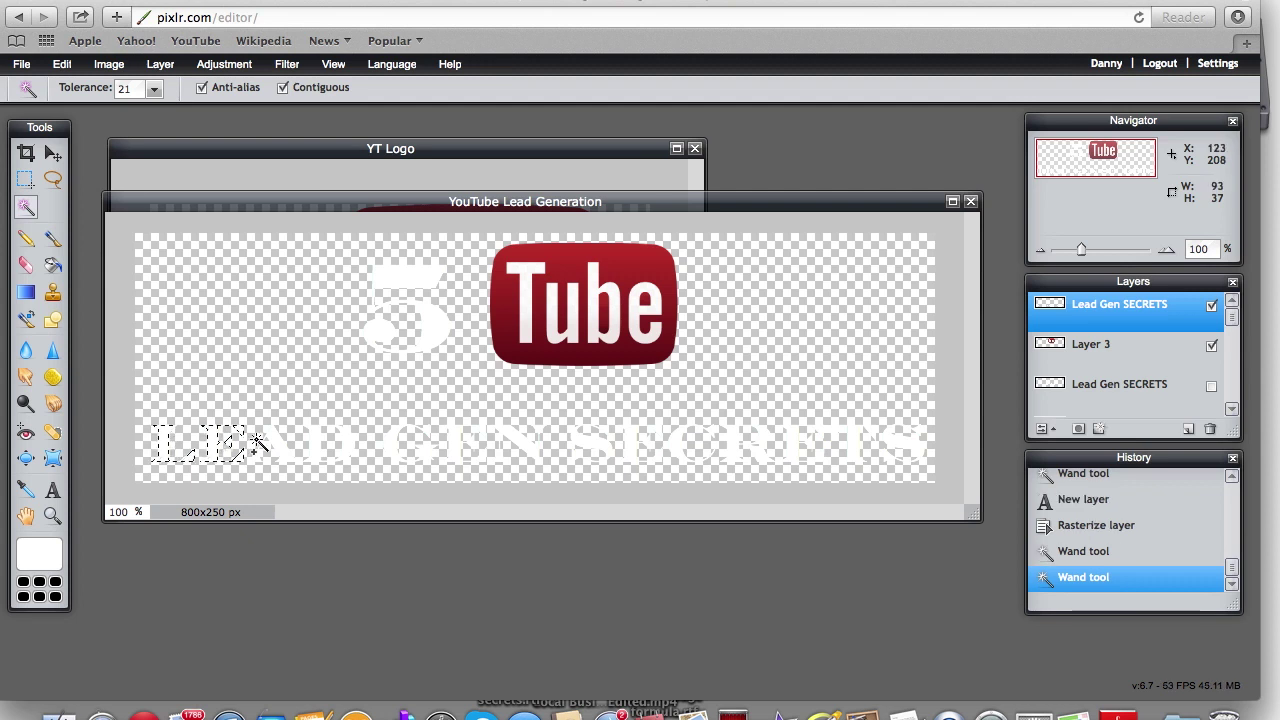
{"action": "left_click", "coordinate": [277, 443], "text": "shift"}
{"action": "left_click", "coordinate": [317, 446], "text": "shift"}
{"action": "left_click", "coordinate": [257, 463], "text": "shift"}
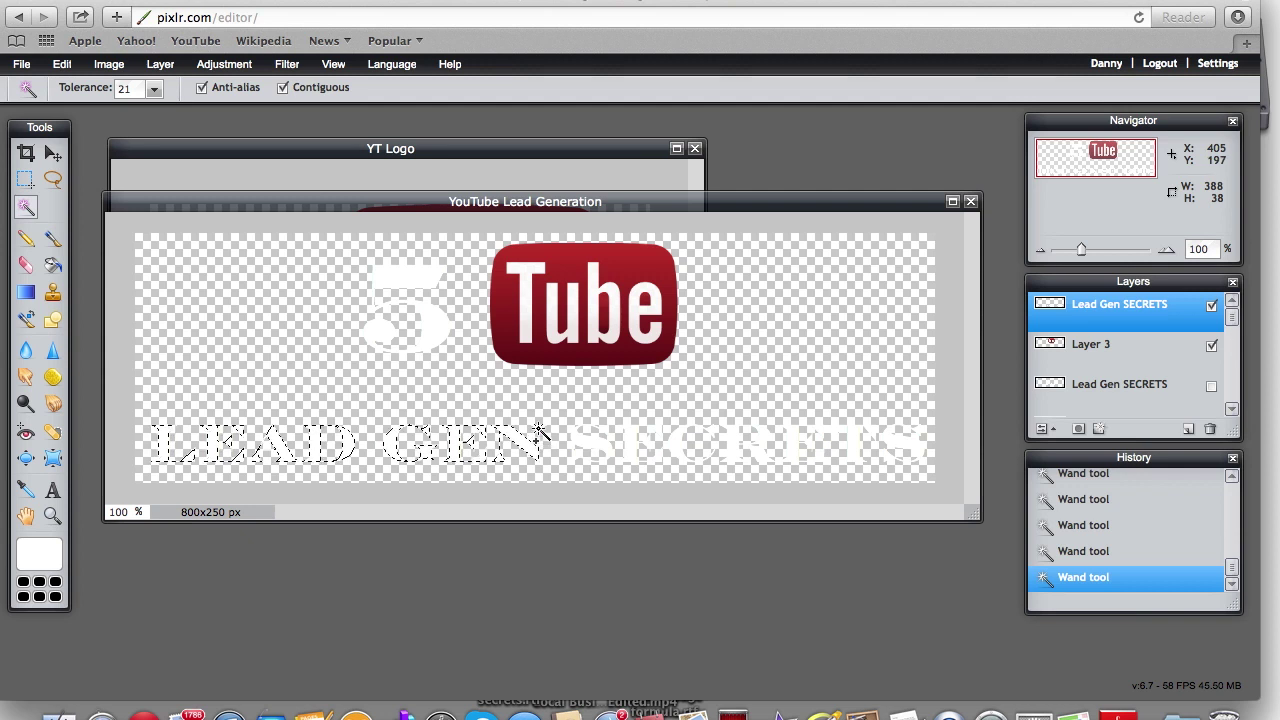
{"action": "left_click", "coordinate": [602, 447], "text": "shift"}
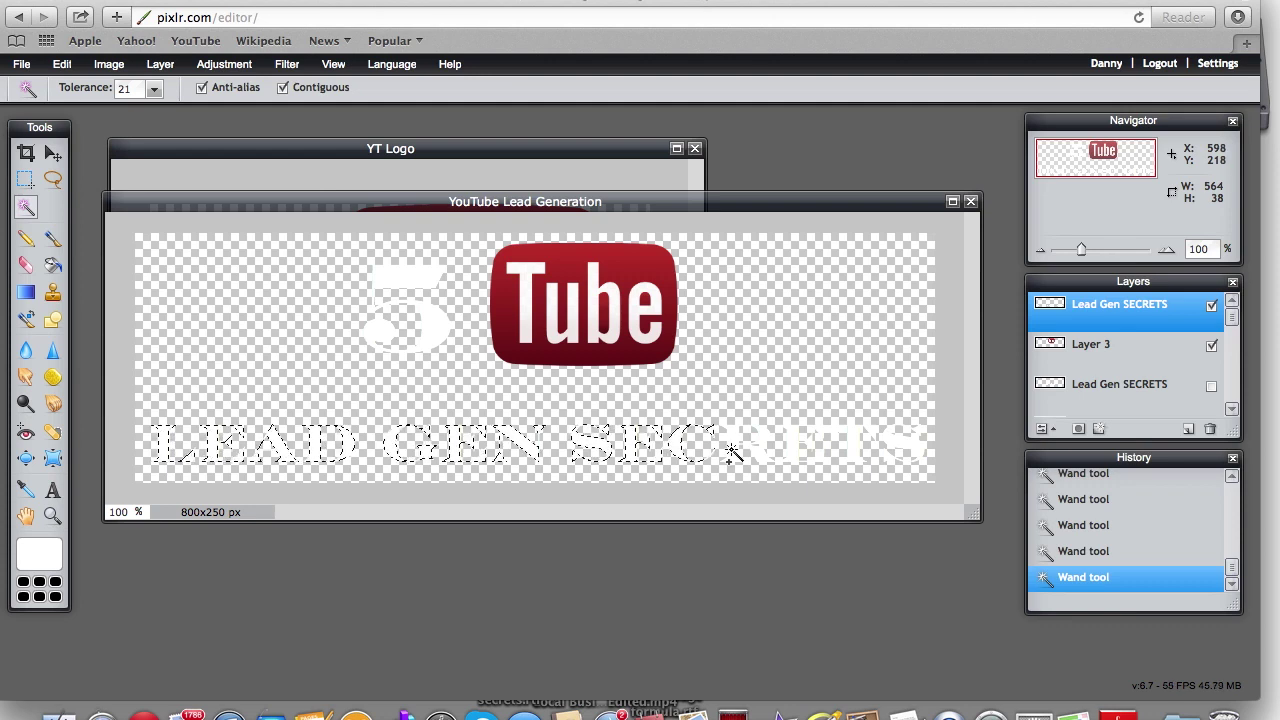
{"action": "left_click", "coordinate": [810, 445], "text": "shift"}
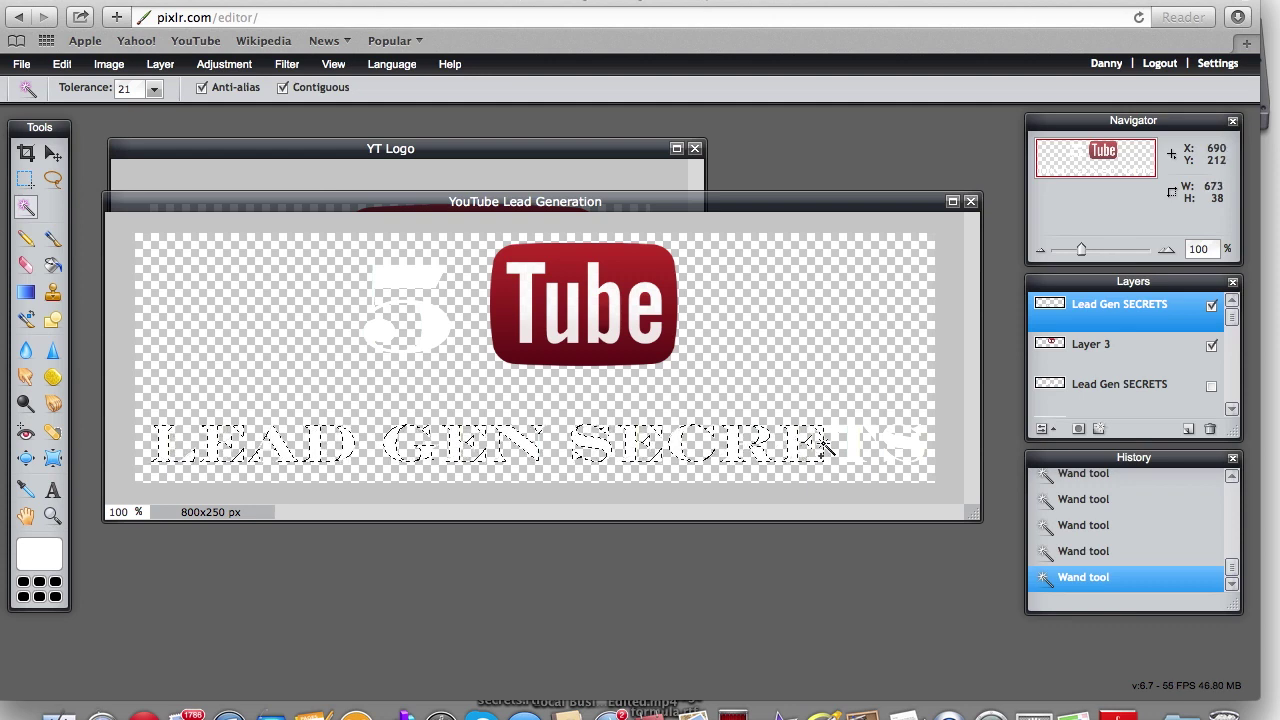
{"action": "left_click", "coordinate": [853, 448], "text": "shift"}
{"action": "left_click", "coordinate": [895, 447], "text": "shift"}
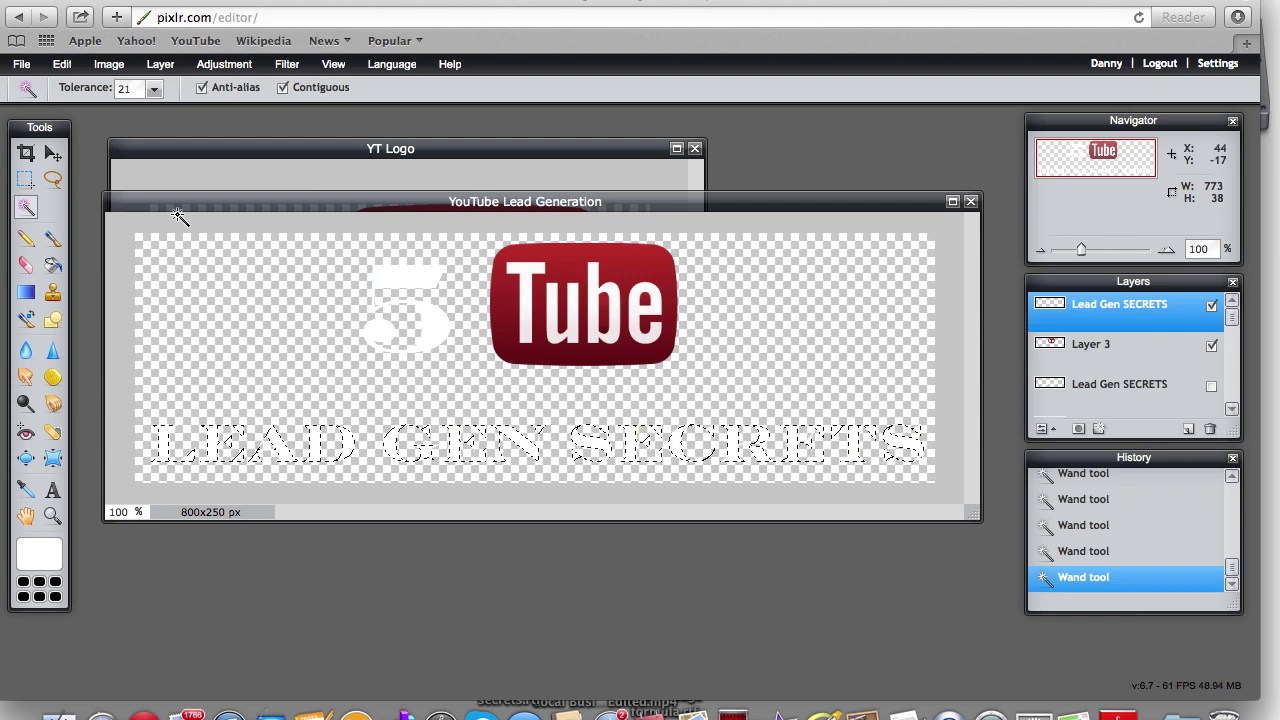
- Set up a linear gradient from white to gray (9e9e9e), with the white stop moved slightly inward from its end
{"action": "left_click", "coordinate": [30, 291]}
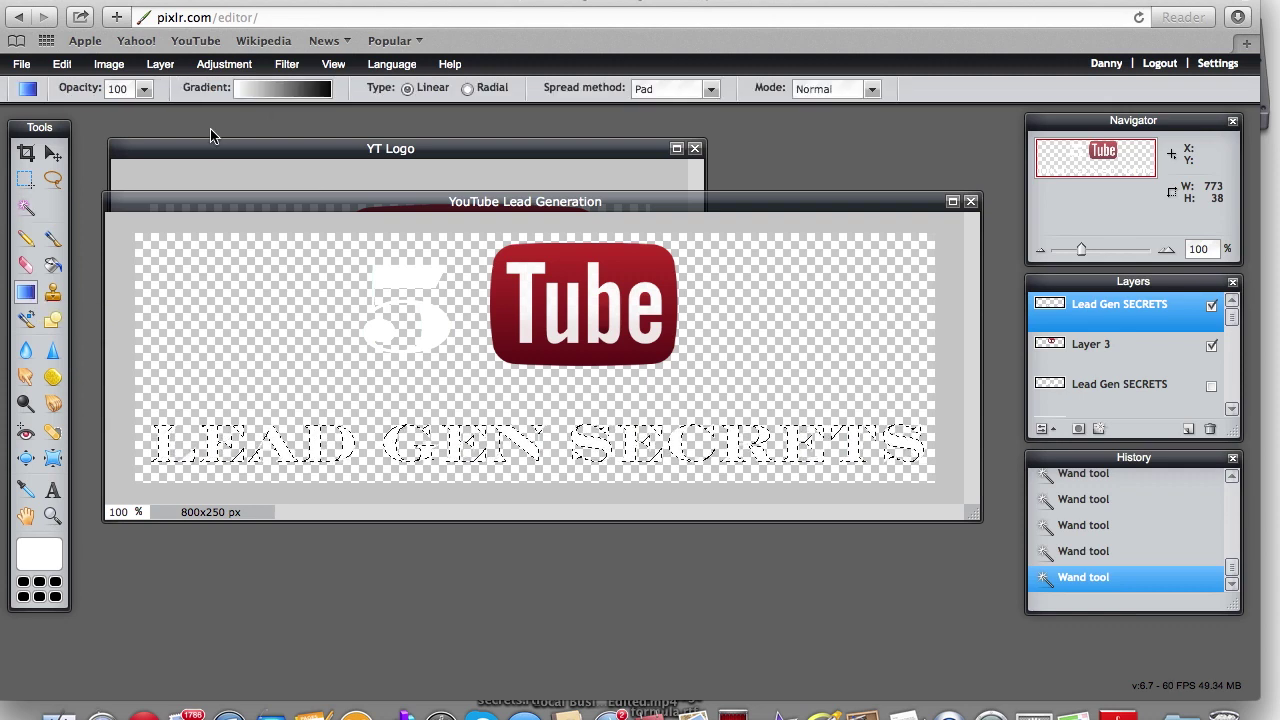
{"action": "left_click", "coordinate": [300, 97]}
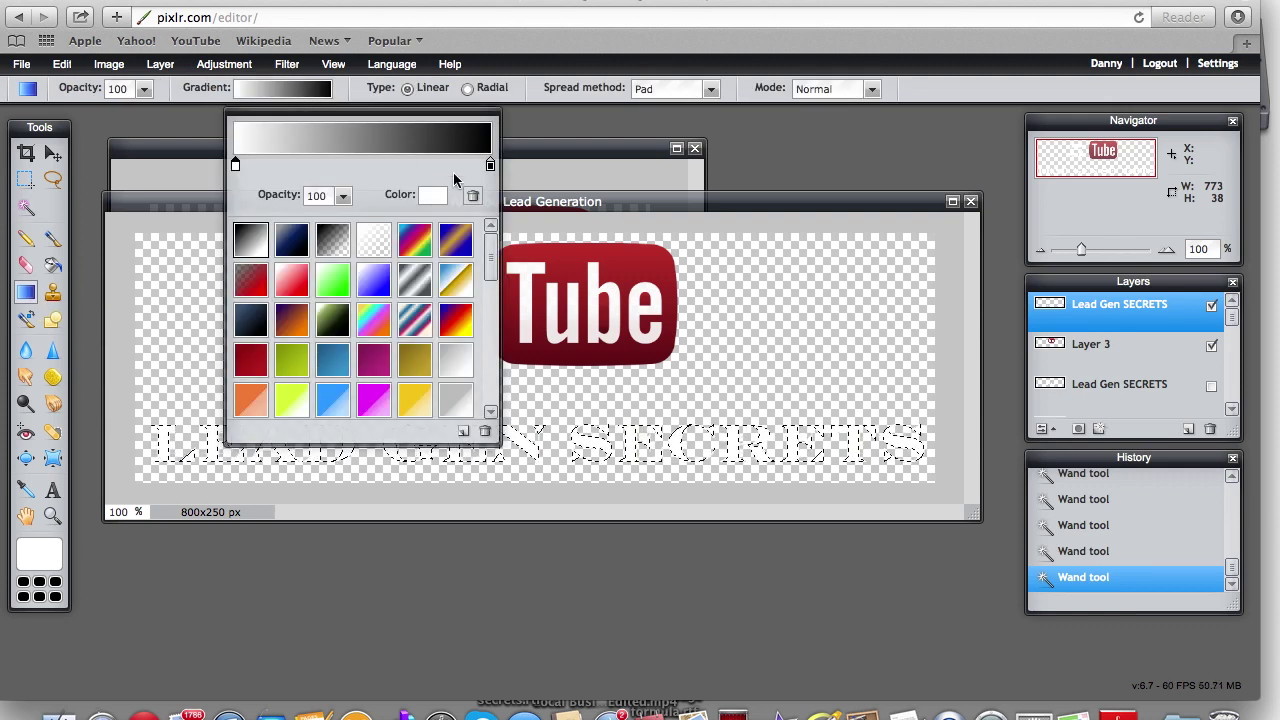
{"action": "left_click", "coordinate": [490, 165]}
{"action": "mouse_move", "coordinate": [491, 167]}
{"action": "left_mouse_down"}
{"action": "mouse_move", "coordinate": [365, 170]}
{"action": "mouse_move", "coordinate": [490, 167]}
{"action": "left_mouse_up"}
{"action": "left_click_drag", "start_coordinate": [237, 164], "coordinate": [341, 167]}
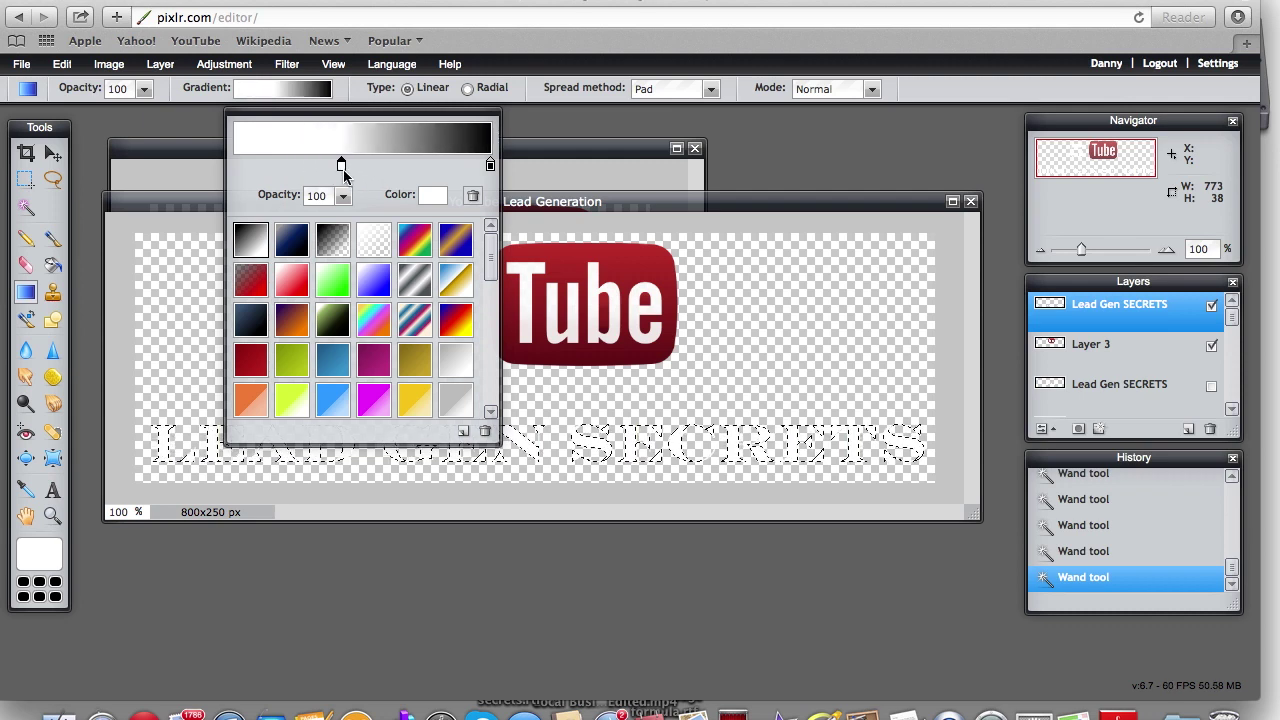
{"action": "double_click", "coordinate": [490, 166]}
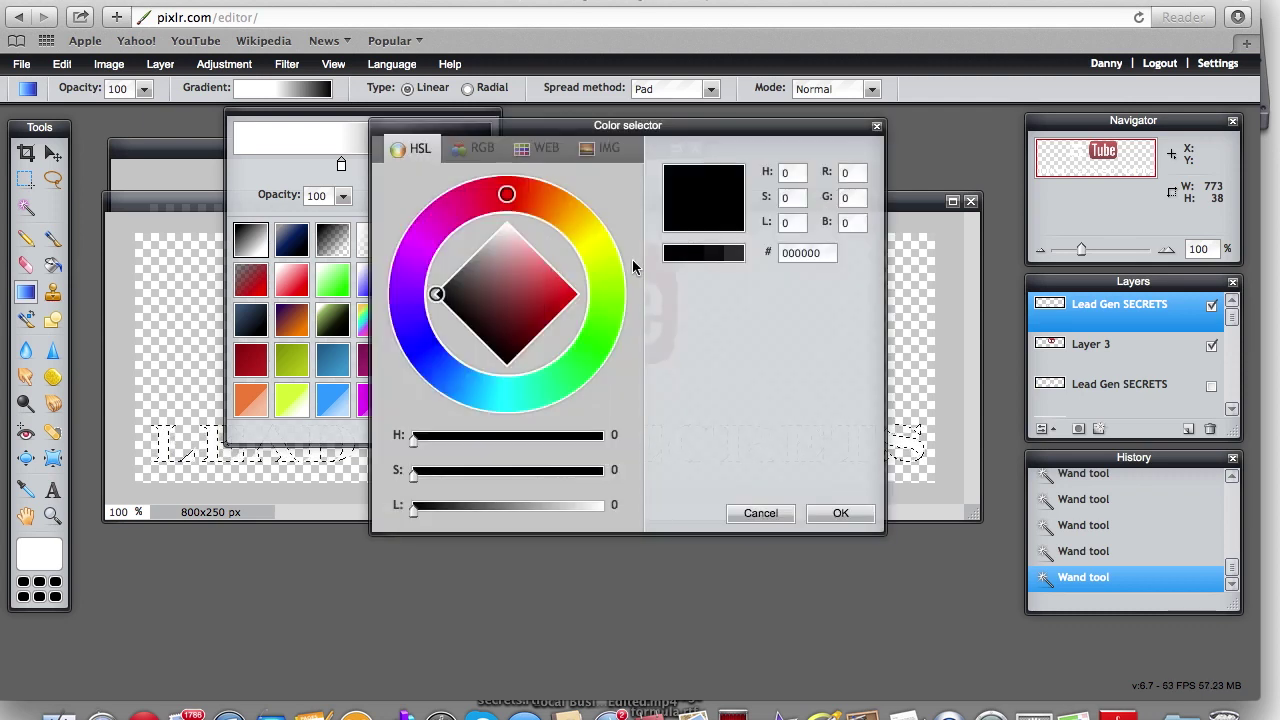
{"action": "left_click", "coordinate": [477, 254]}
{"action": "left_click_drag", "start_coordinate": [477, 254], "coordinate": [481, 252]}
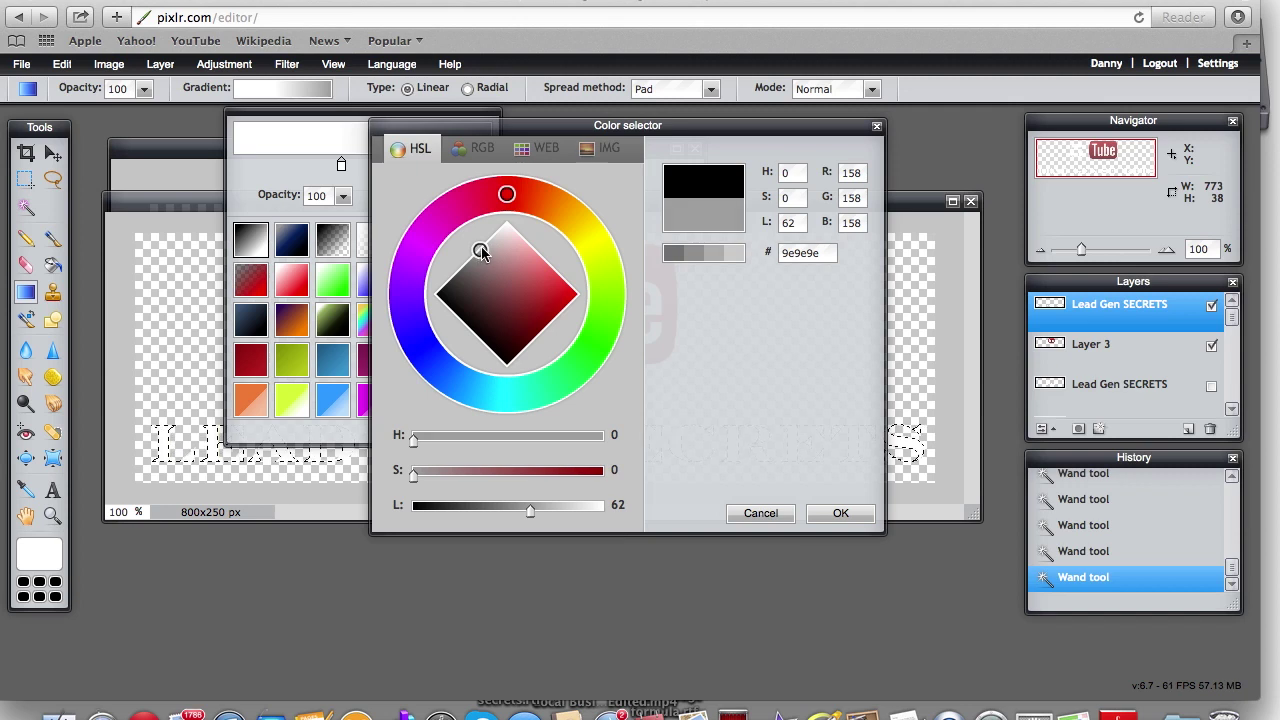
{"action": "left_click", "coordinate": [836, 513]}
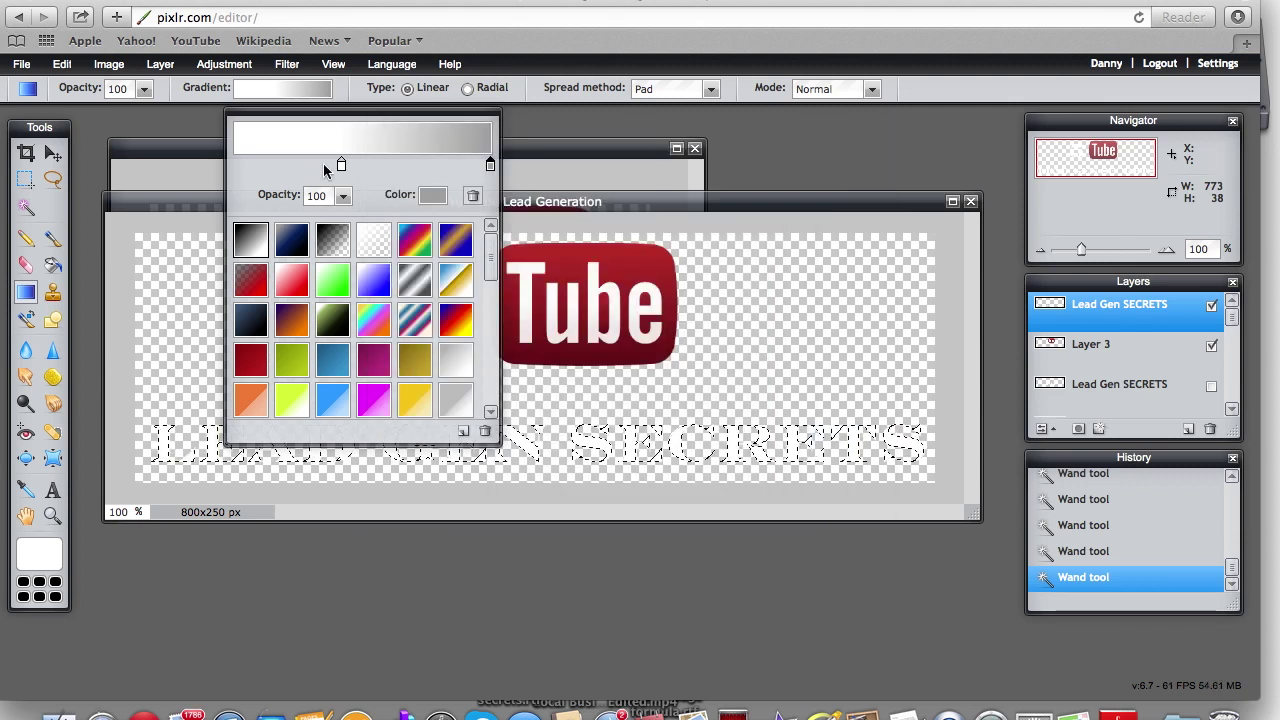
{"action": "left_click_drag", "start_coordinate": [341, 166], "coordinate": [275, 164]}
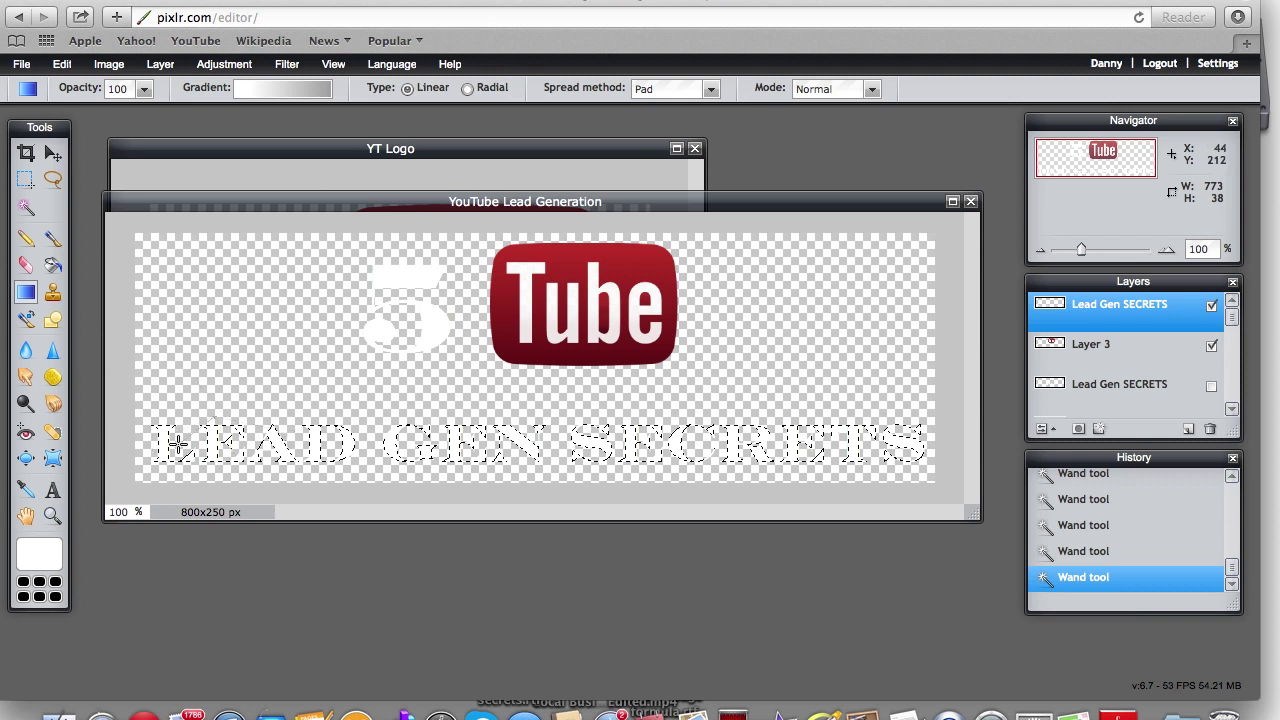
{"action": "left_click_drag", "start_coordinate": [241, 453], "coordinate": [262, 411]}
{"action": "left_click_drag", "start_coordinate": [214, 467], "coordinate": [214, 467]}
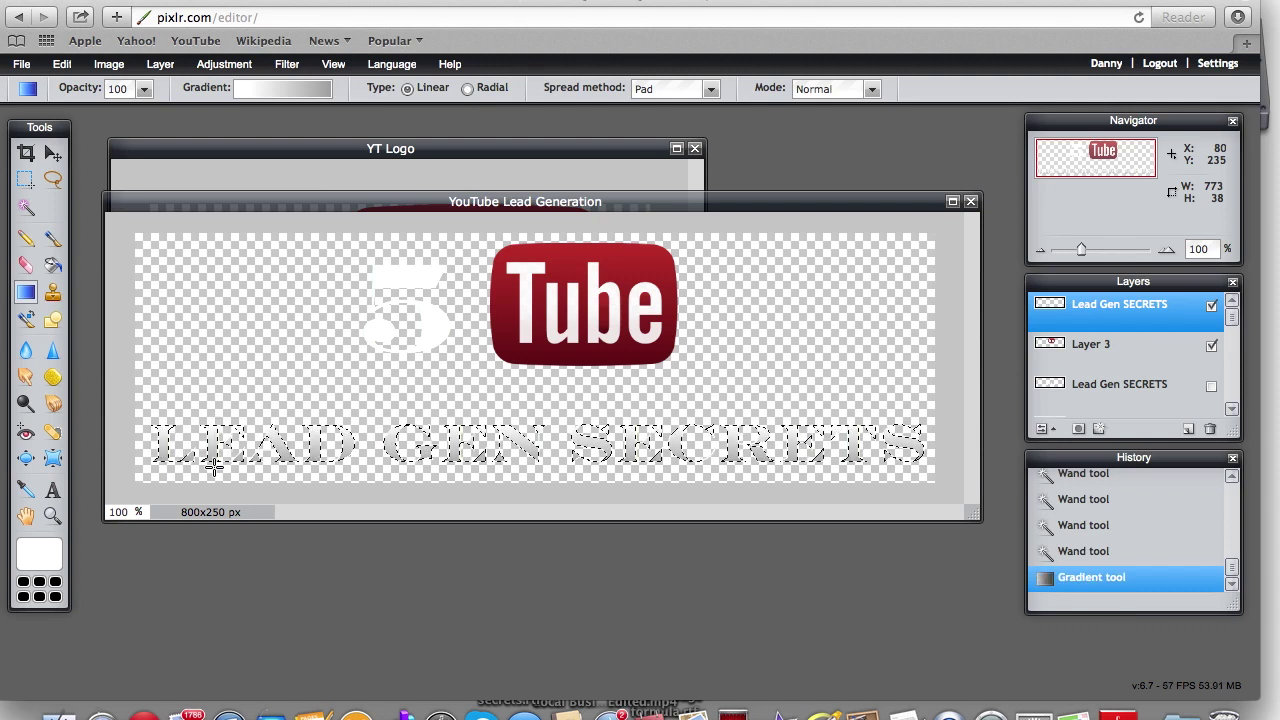
{"action": "left_click", "coordinate": [62, 64]}
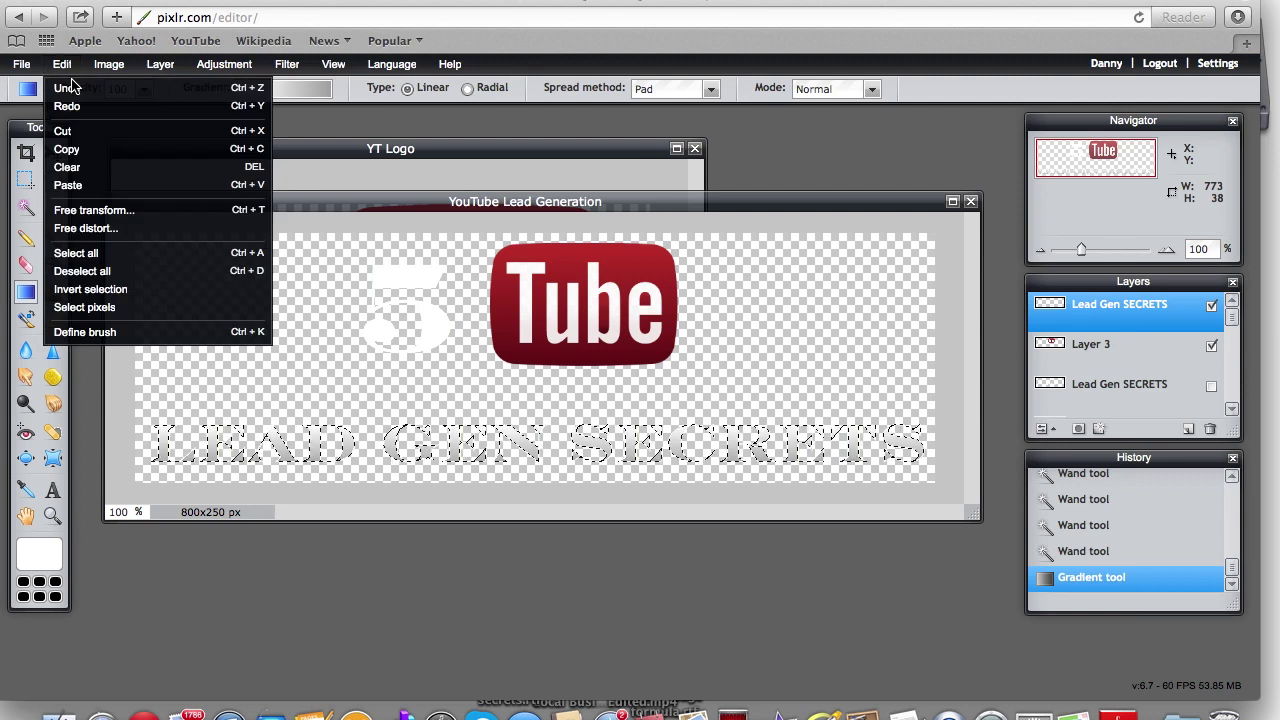
{"action": "left_click", "coordinate": [68, 89]}
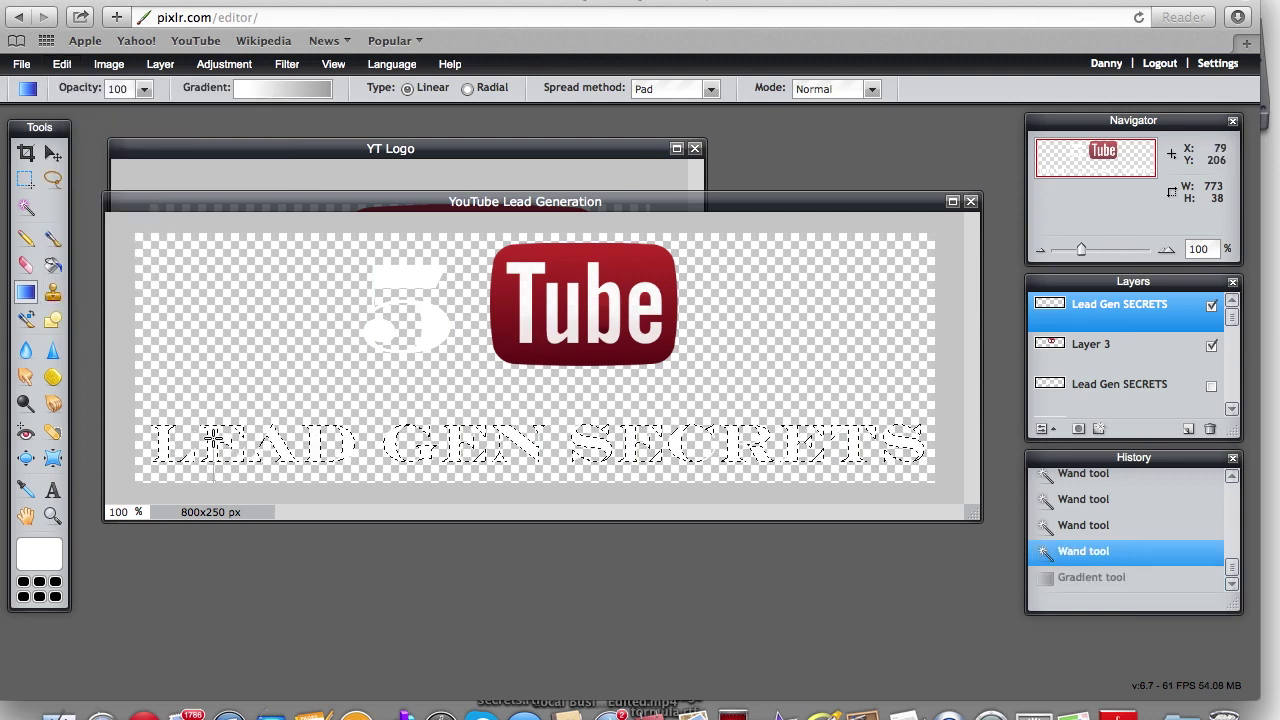
- Fill the selected "Lead Gen SECRETS" letters with the gradient, white at their base fading to gray at their tops, and deselect them
{"action": "left_click_drag", "start_coordinate": [212, 408], "coordinate": [262, 408]}
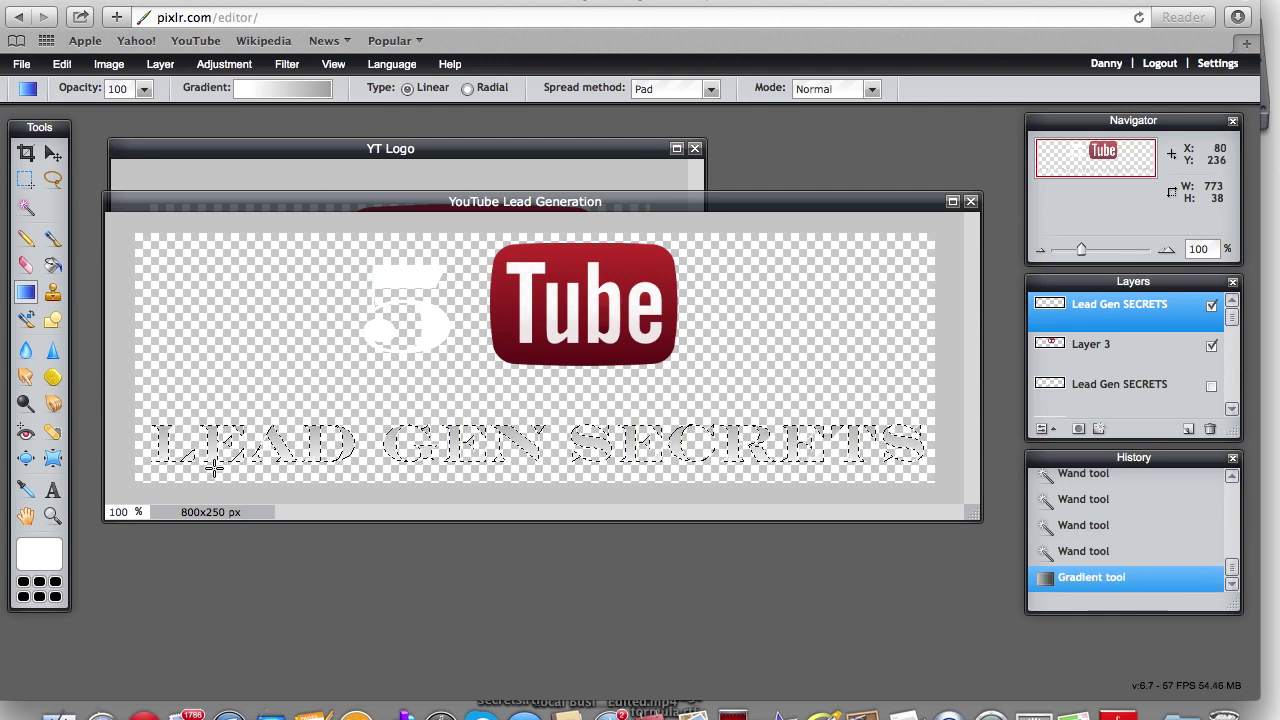
{"action": "left_click", "coordinate": [213, 437]}
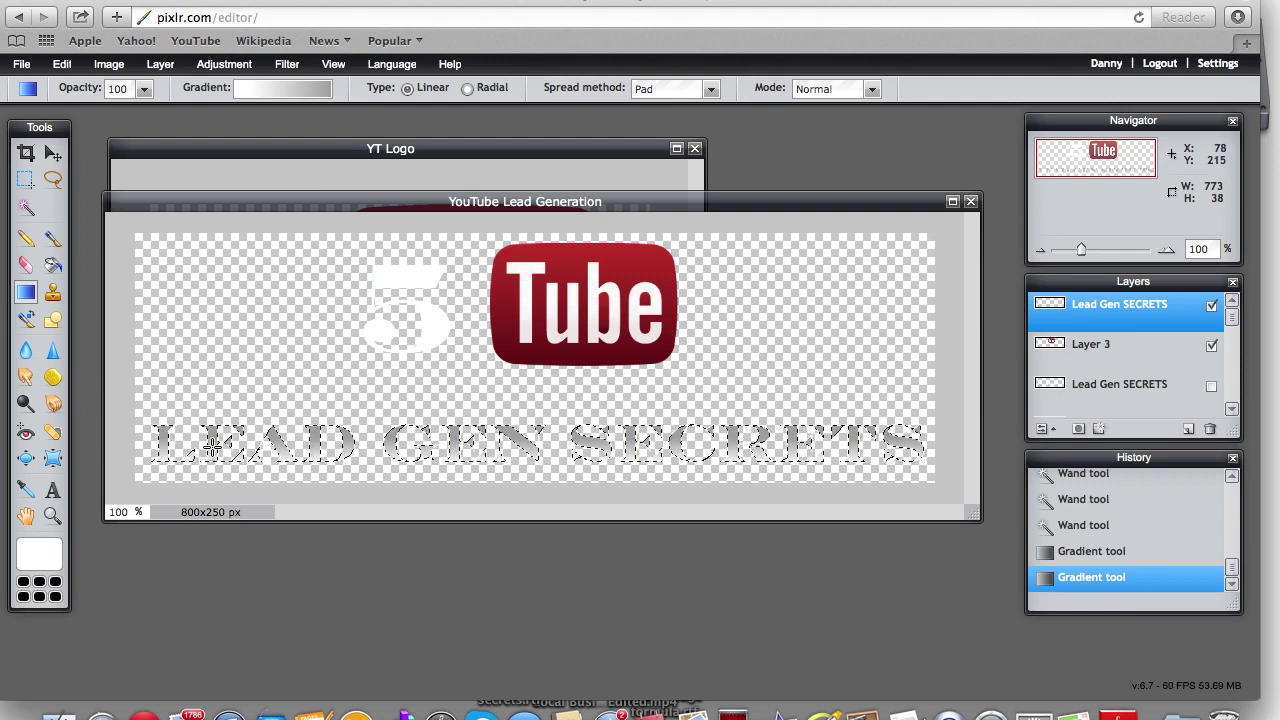
{"action": "left_click", "coordinate": [213, 396]}
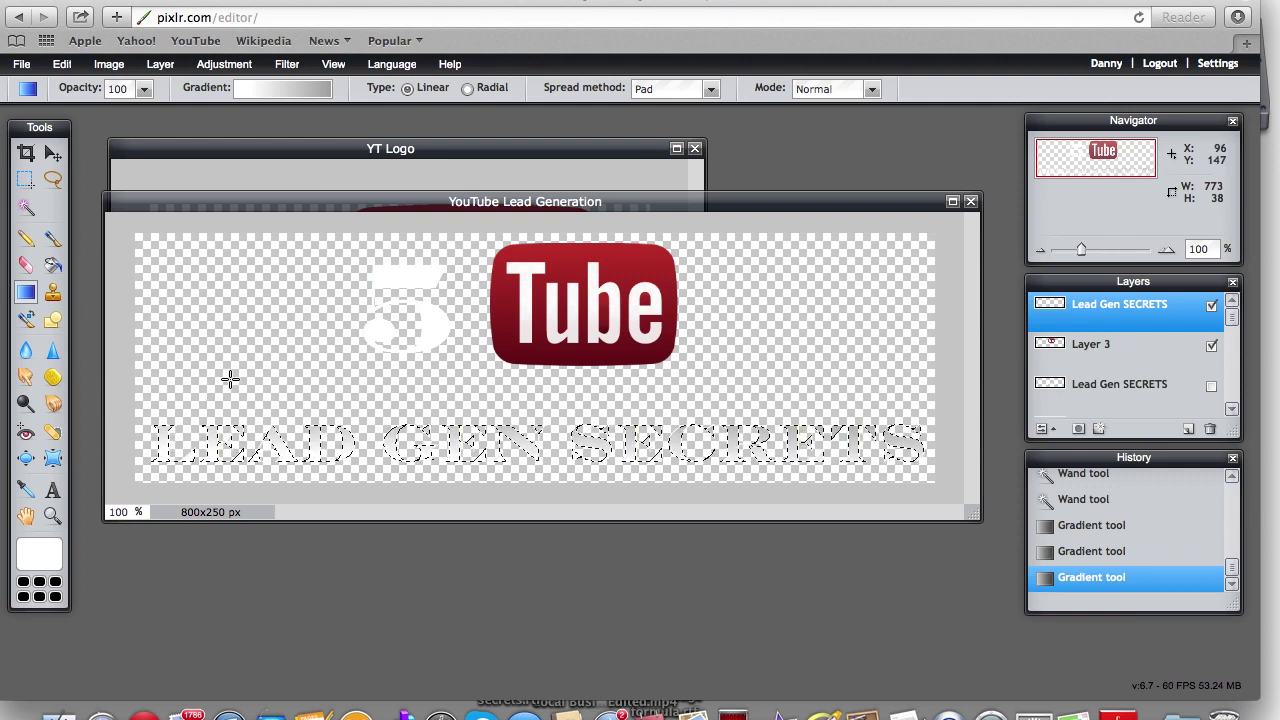
{"action": "left_click", "coordinate": [26, 207]}
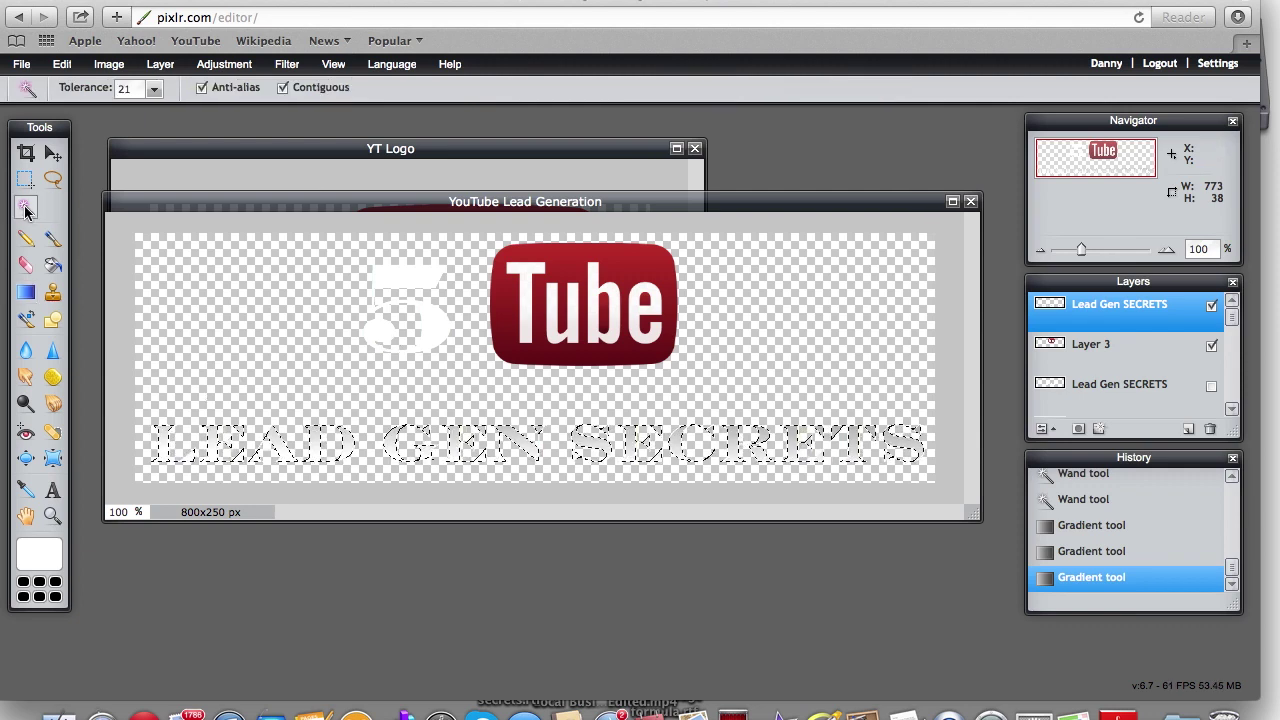
{"action": "left_click", "coordinate": [180, 325]}
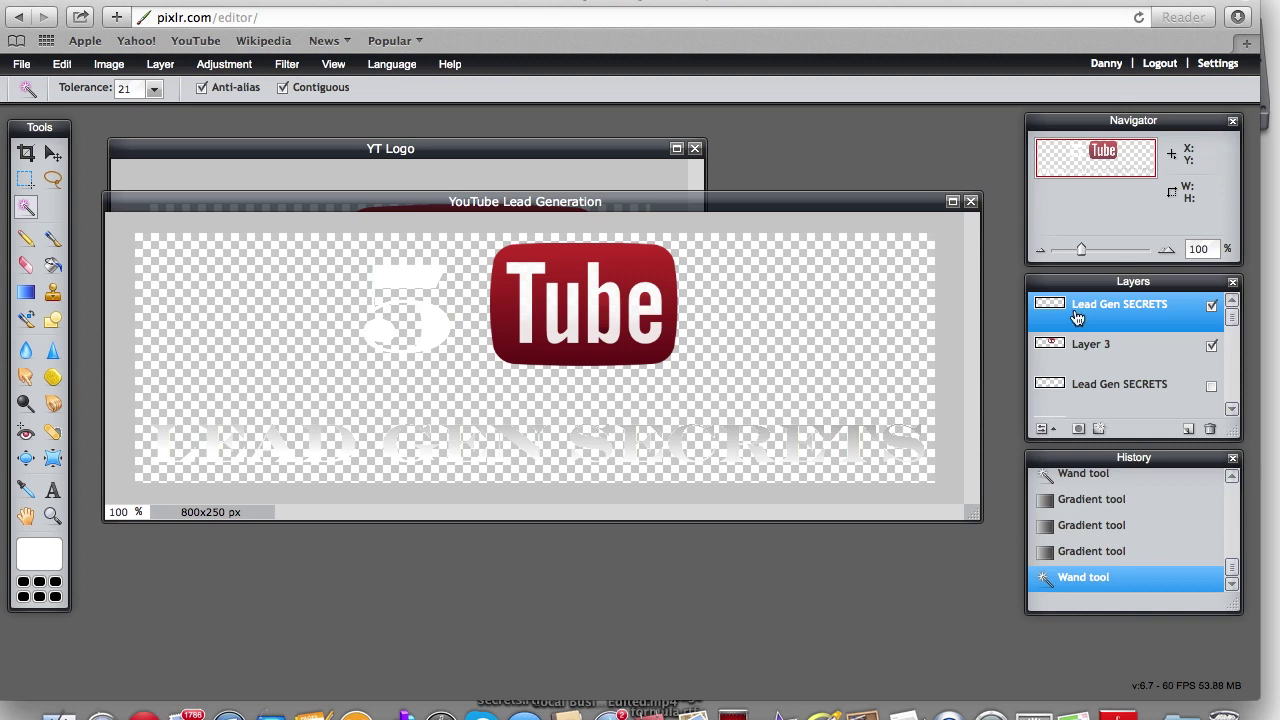
- Rasterize the "5" text layer and select the numeral with the Wand tool
{"action": "left_click_drag", "start_coordinate": [1233, 320], "coordinate": [1233, 352]}
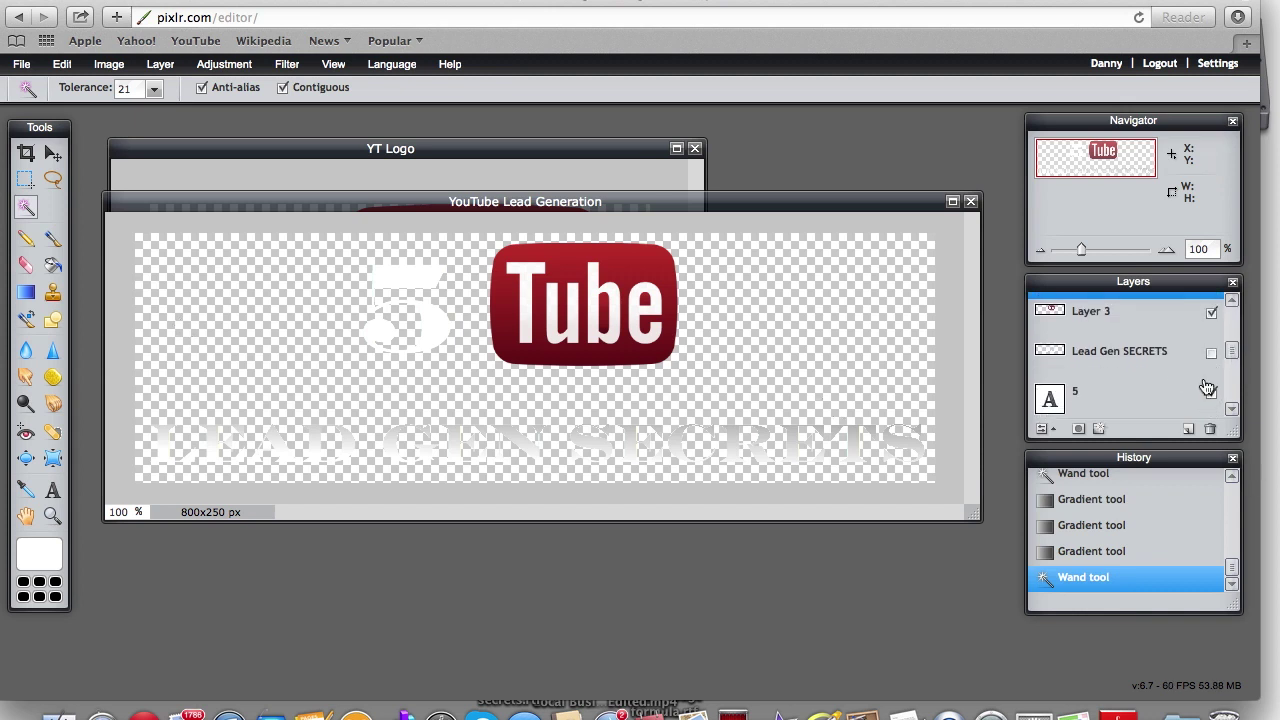
{"action": "left_click", "coordinate": [1128, 400]}
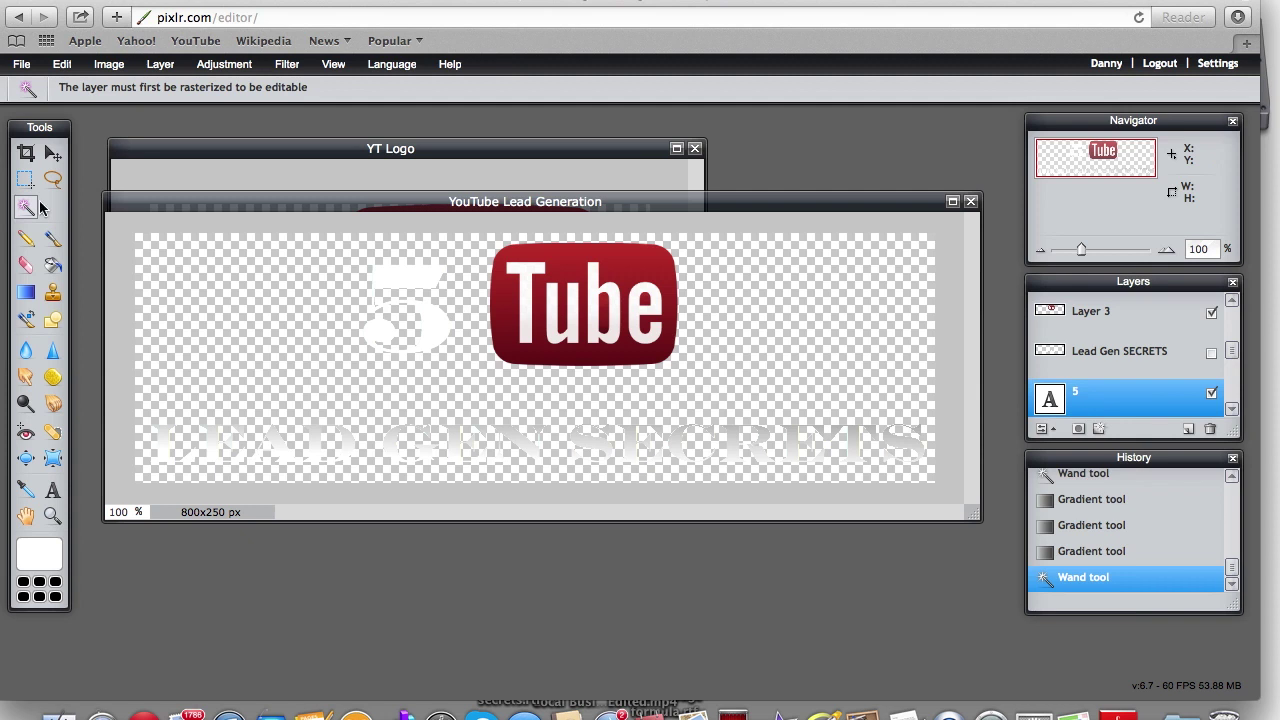
{"action": "left_click", "coordinate": [160, 64]}
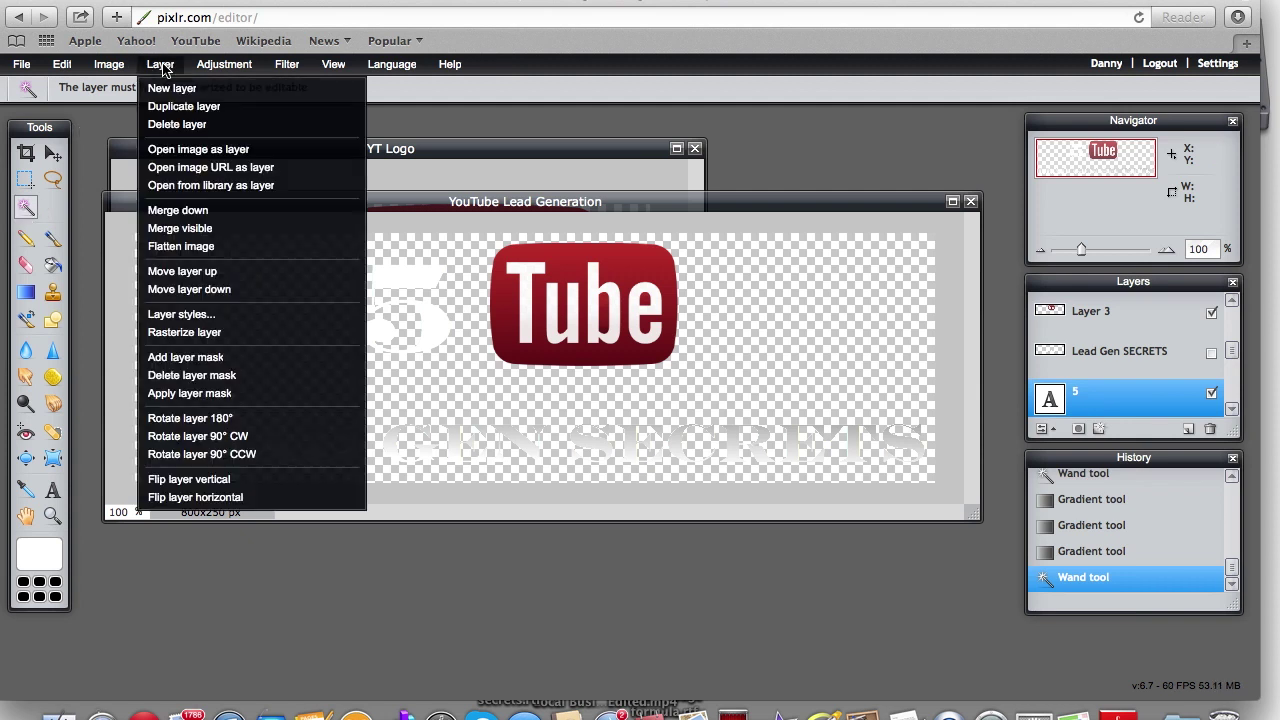
{"action": "left_click", "coordinate": [180, 336]}
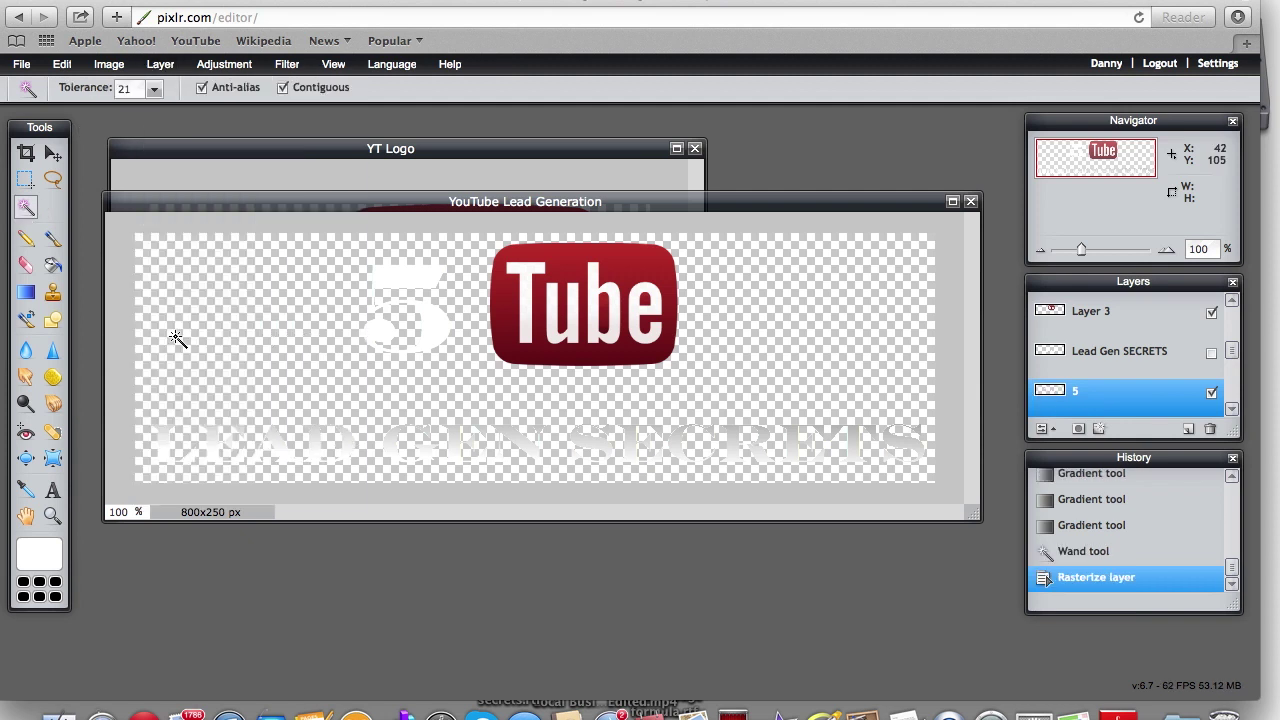
{"action": "left_click", "coordinate": [398, 277]}
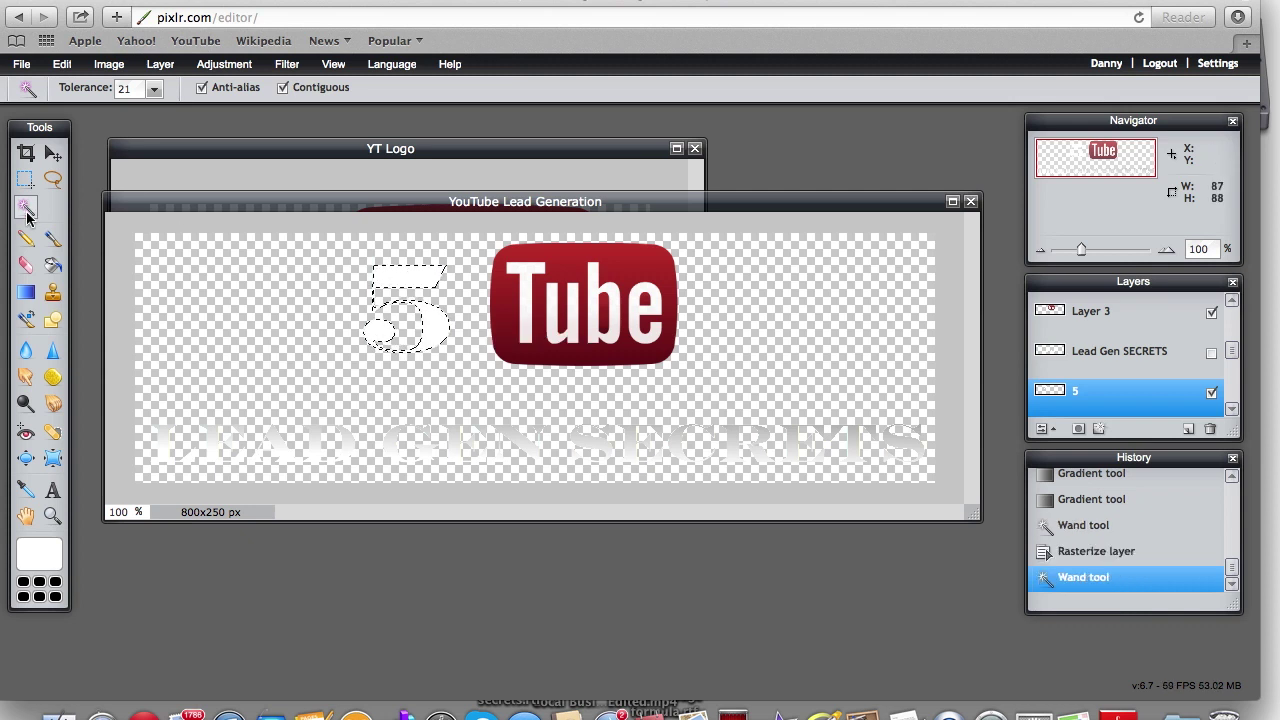
- Fill the "5" with the white-to-gray gradient, white at its base and light gray at its top, and deselect it
{"action": "left_click", "coordinate": [26, 292]}
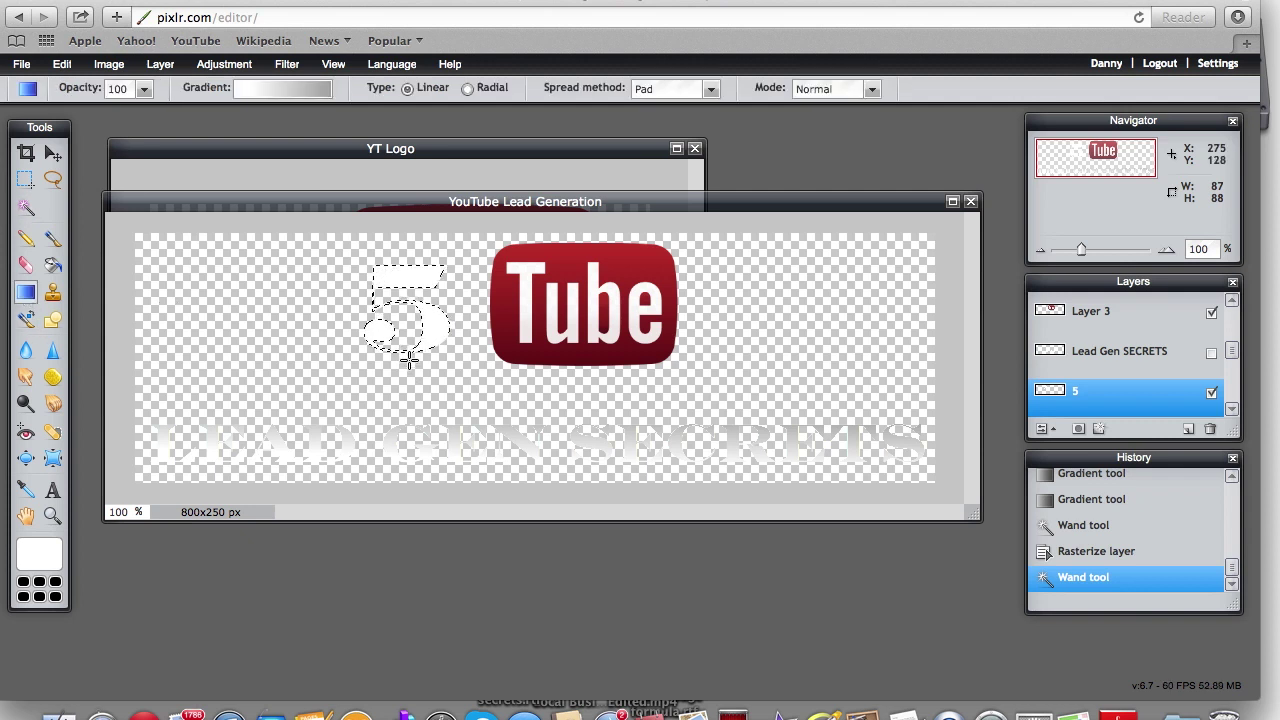
{"action": "left_click_drag", "start_coordinate": [409, 358], "coordinate": [409, 237]}
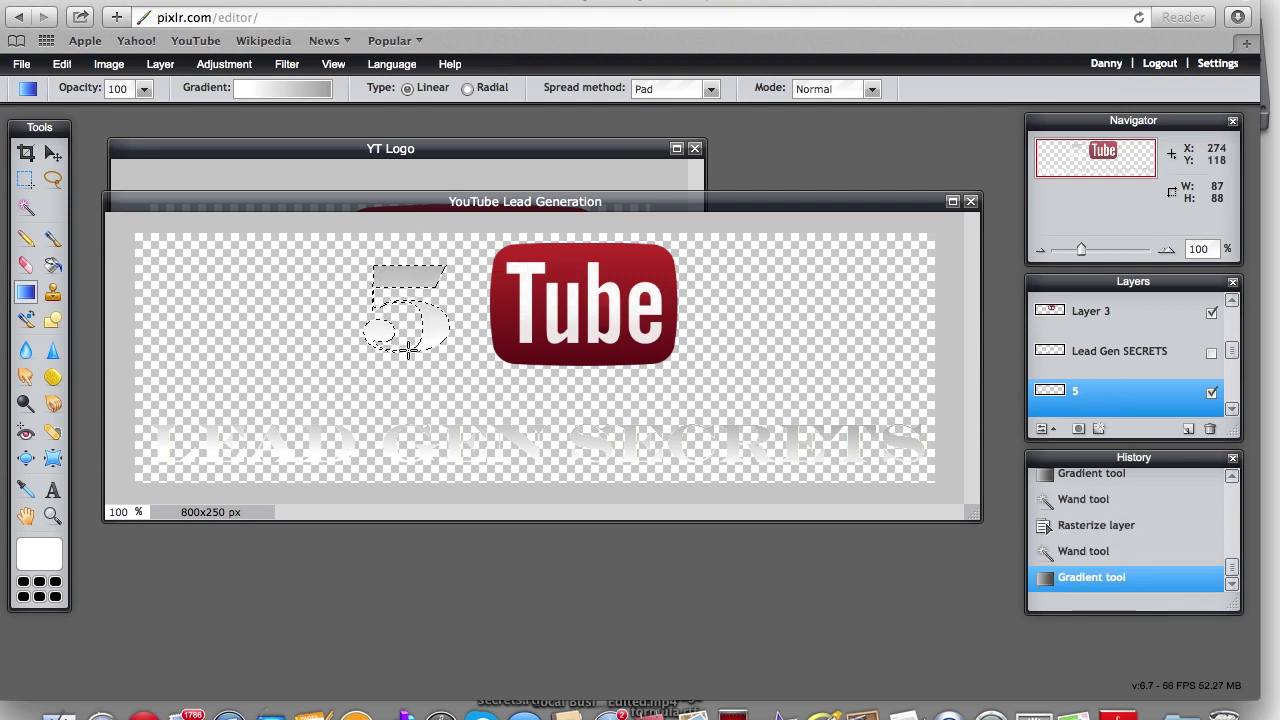
{"action": "left_click_drag", "start_coordinate": [409, 260], "coordinate": [412, 193]}
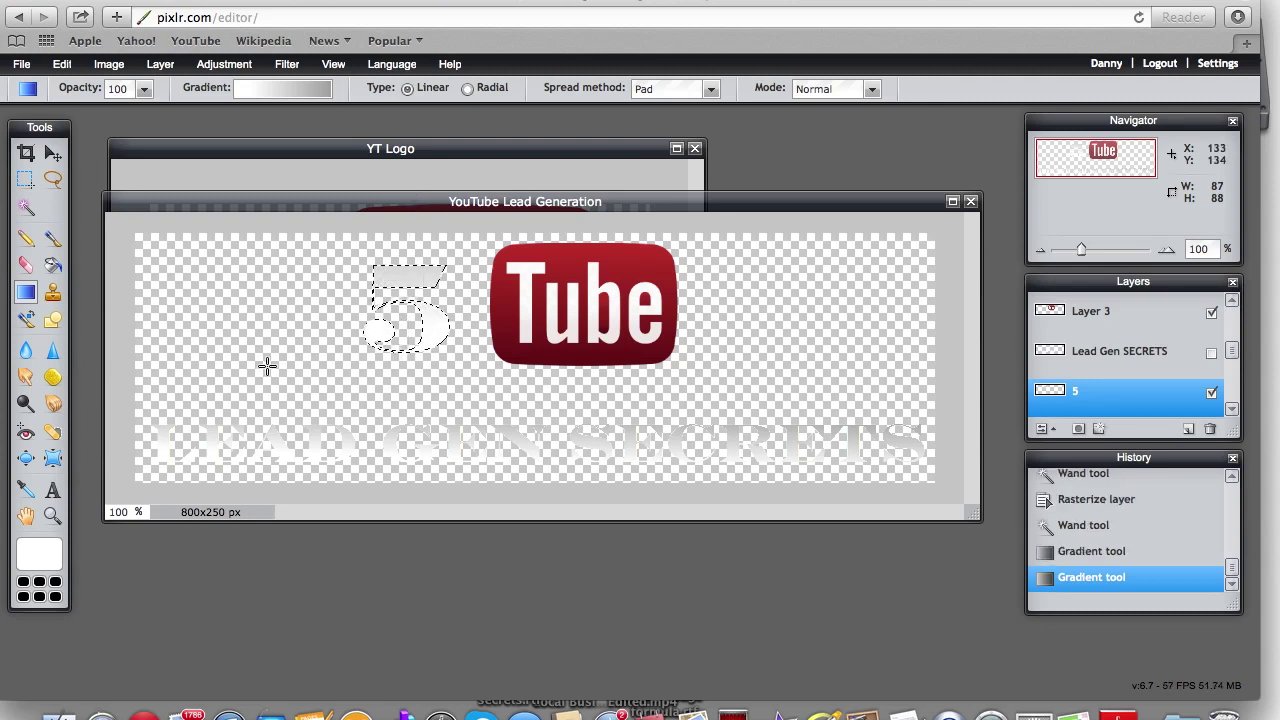
{"action": "left_click", "coordinate": [26, 207]}
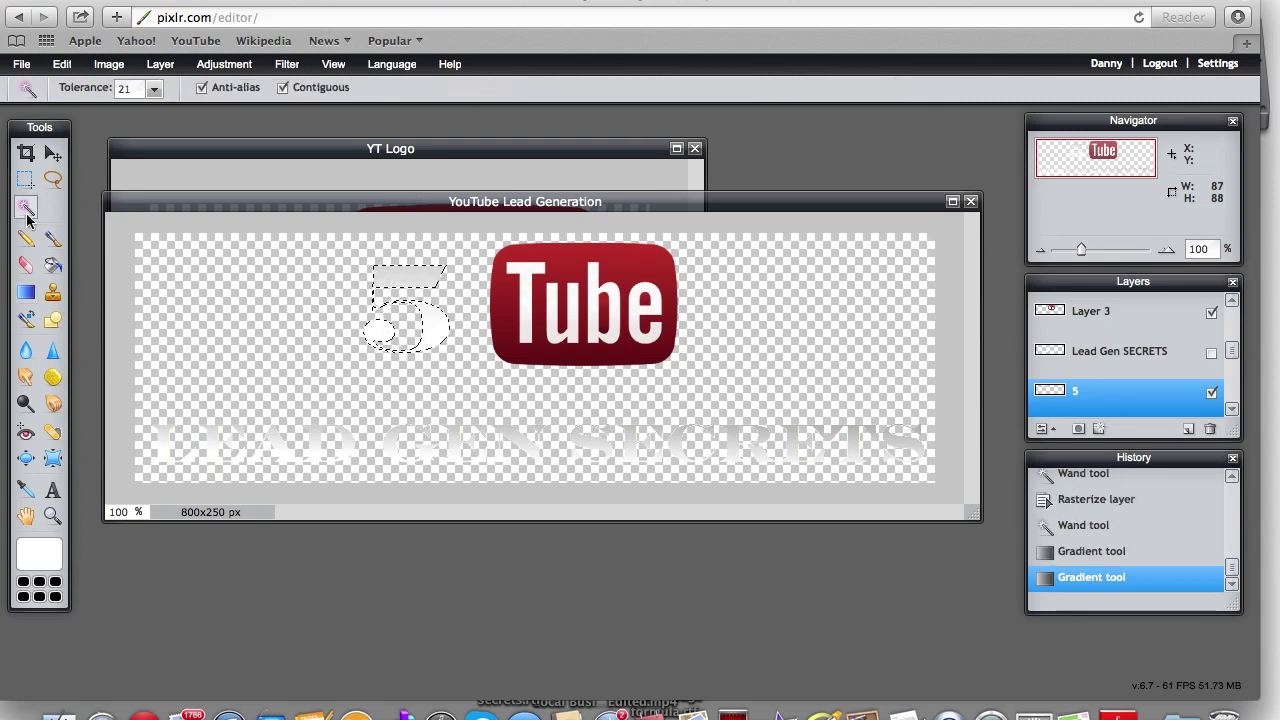
{"action": "left_click", "coordinate": [207, 301]}
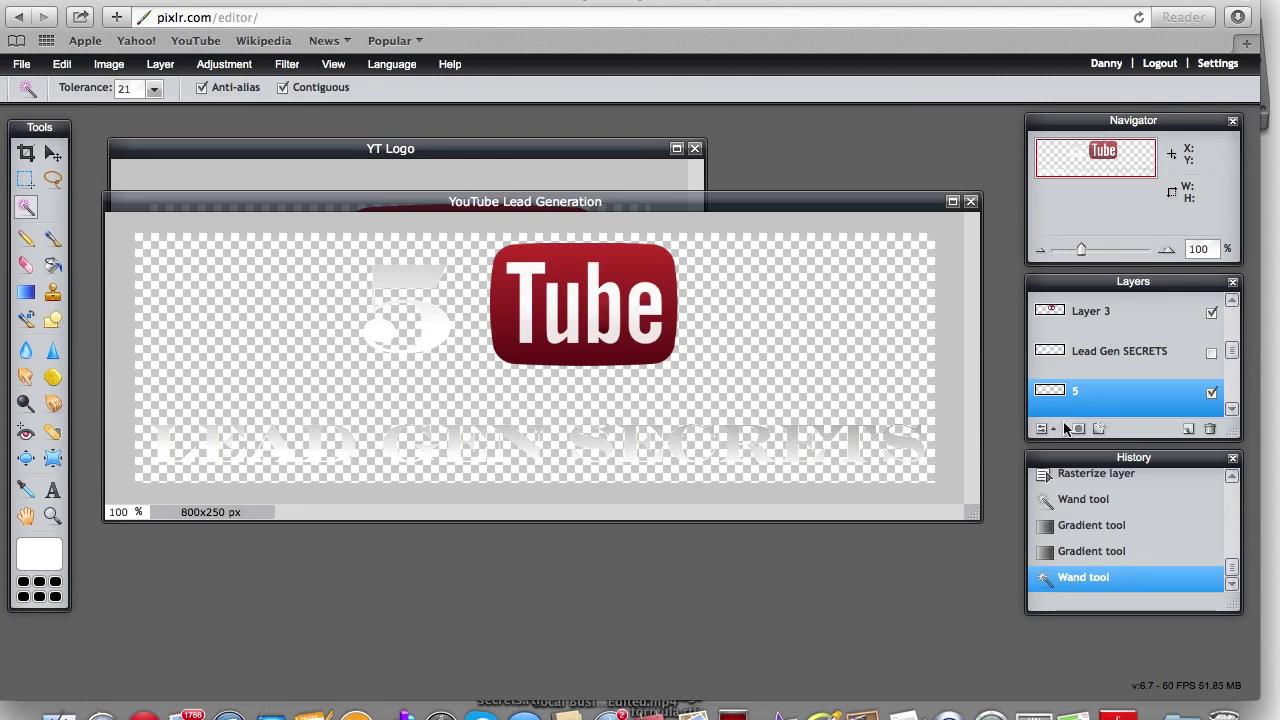
- Add an outer glow in gray (a6a6a6) to the "5" layer
{"action": "left_click", "coordinate": [1099, 429]}
{"action": "left_click_drag", "start_coordinate": [479, 170], "coordinate": [750, 176]}
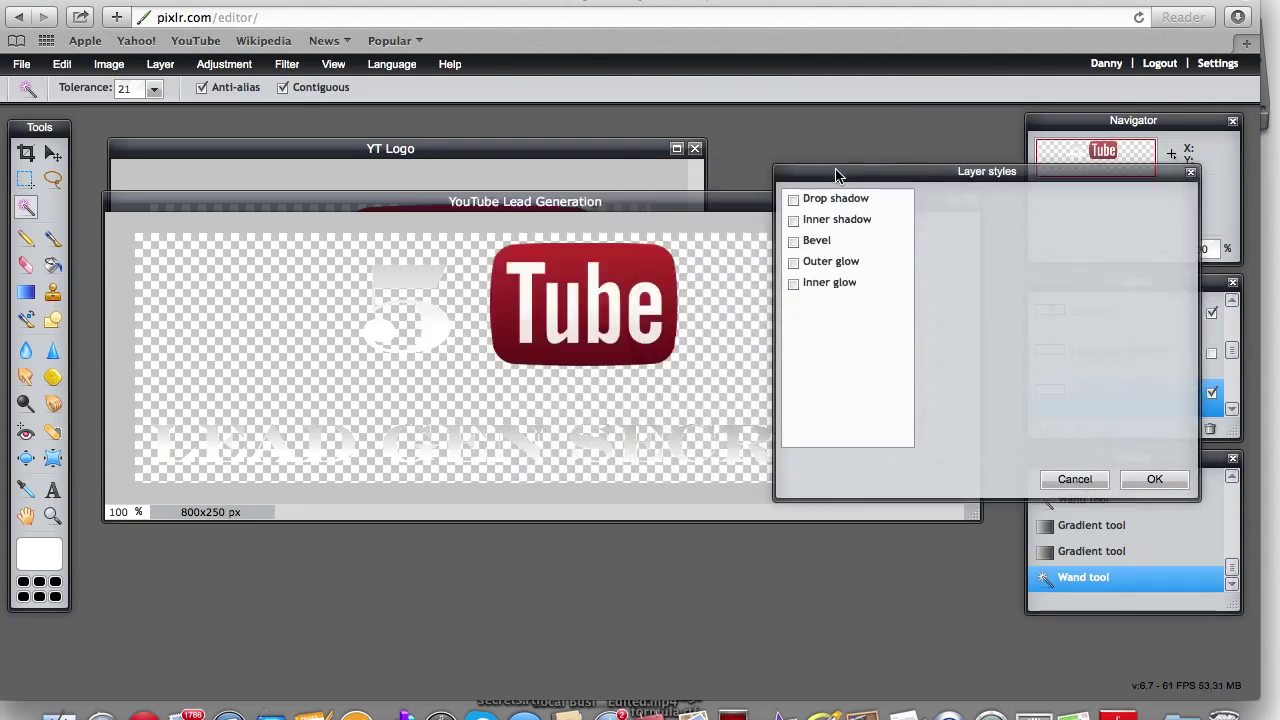
{"action": "left_click", "coordinate": [793, 262]}
{"action": "left_click", "coordinate": [826, 268]}
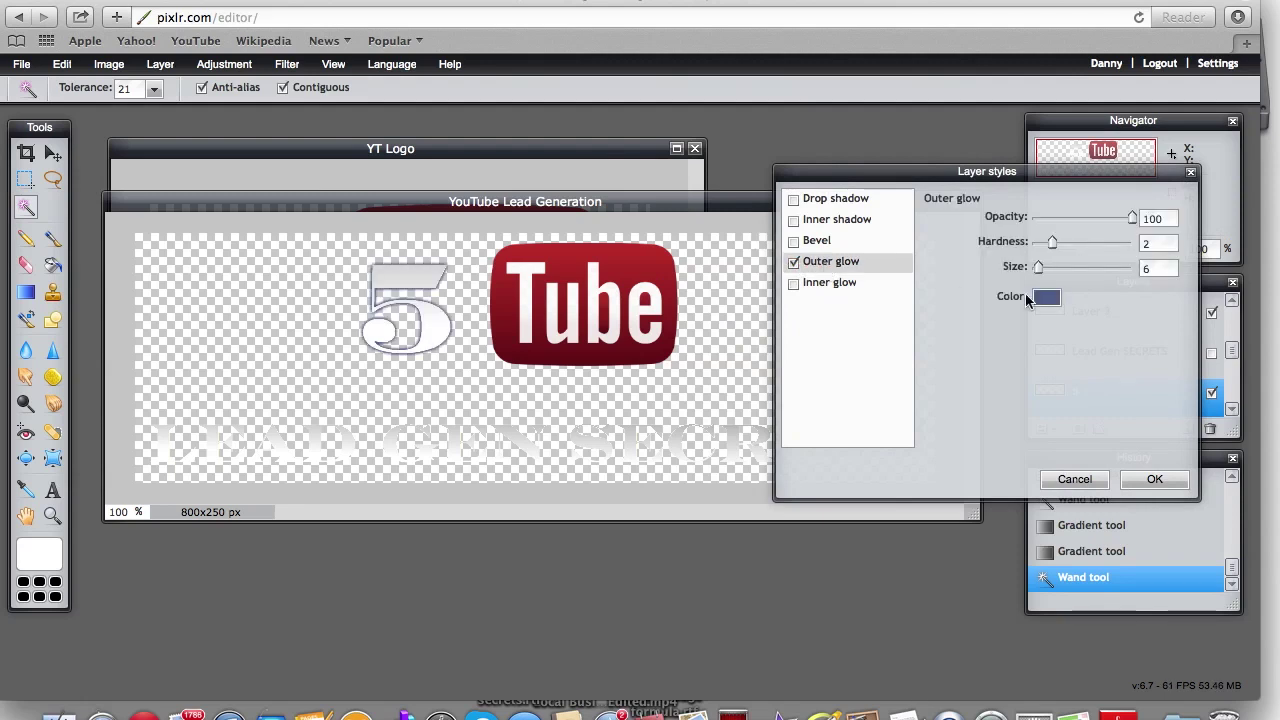
{"action": "left_click", "coordinate": [1048, 299]}
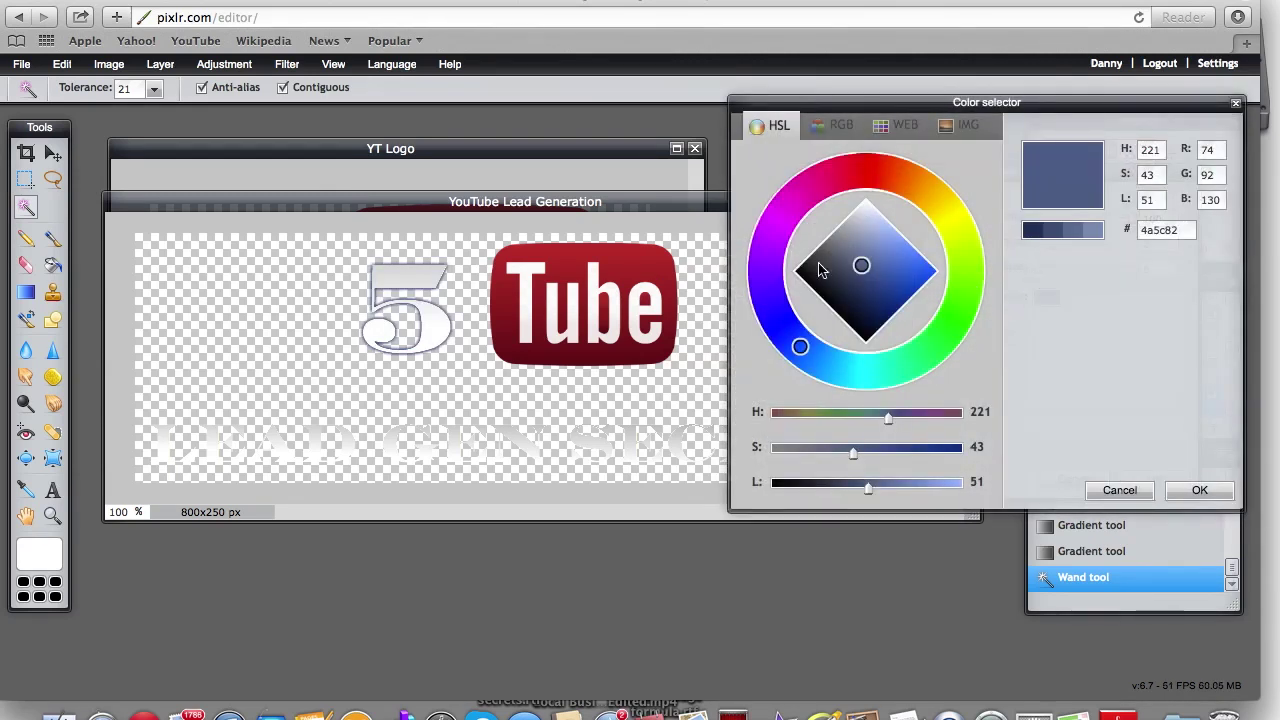
{"action": "left_click_drag", "start_coordinate": [855, 276], "coordinate": [831, 214]}
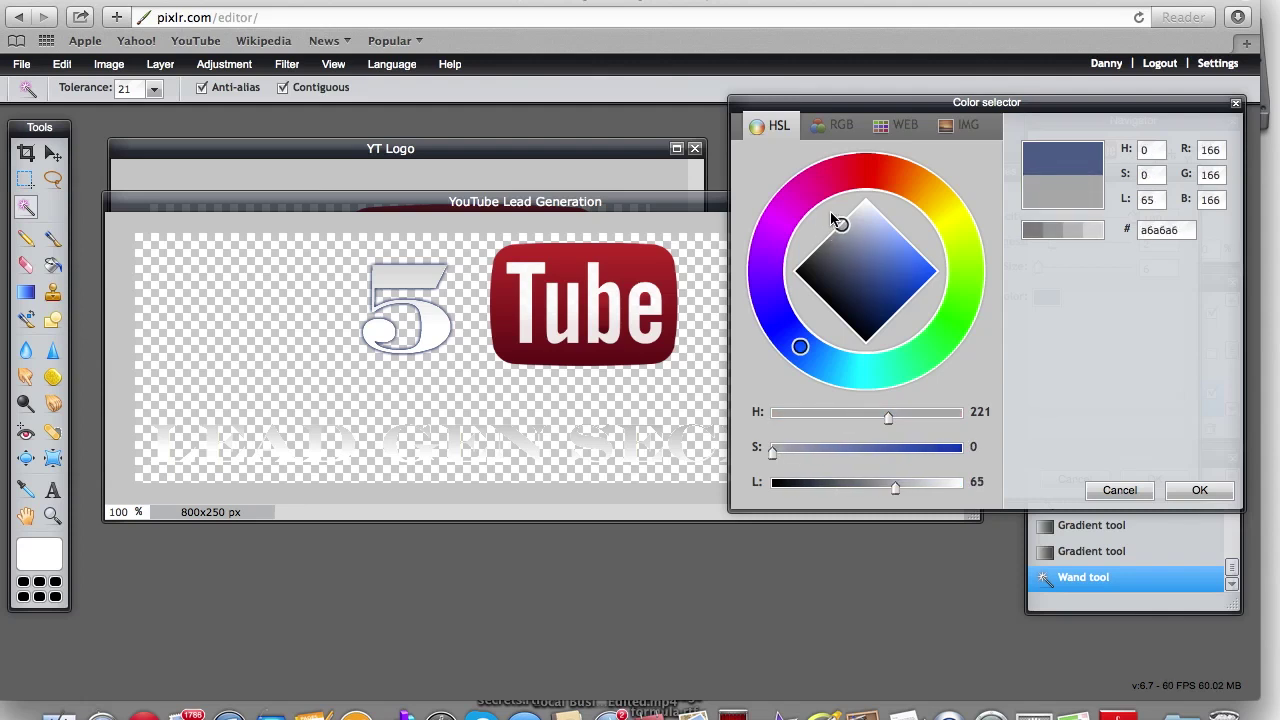
{"action": "left_click", "coordinate": [1178, 496]}
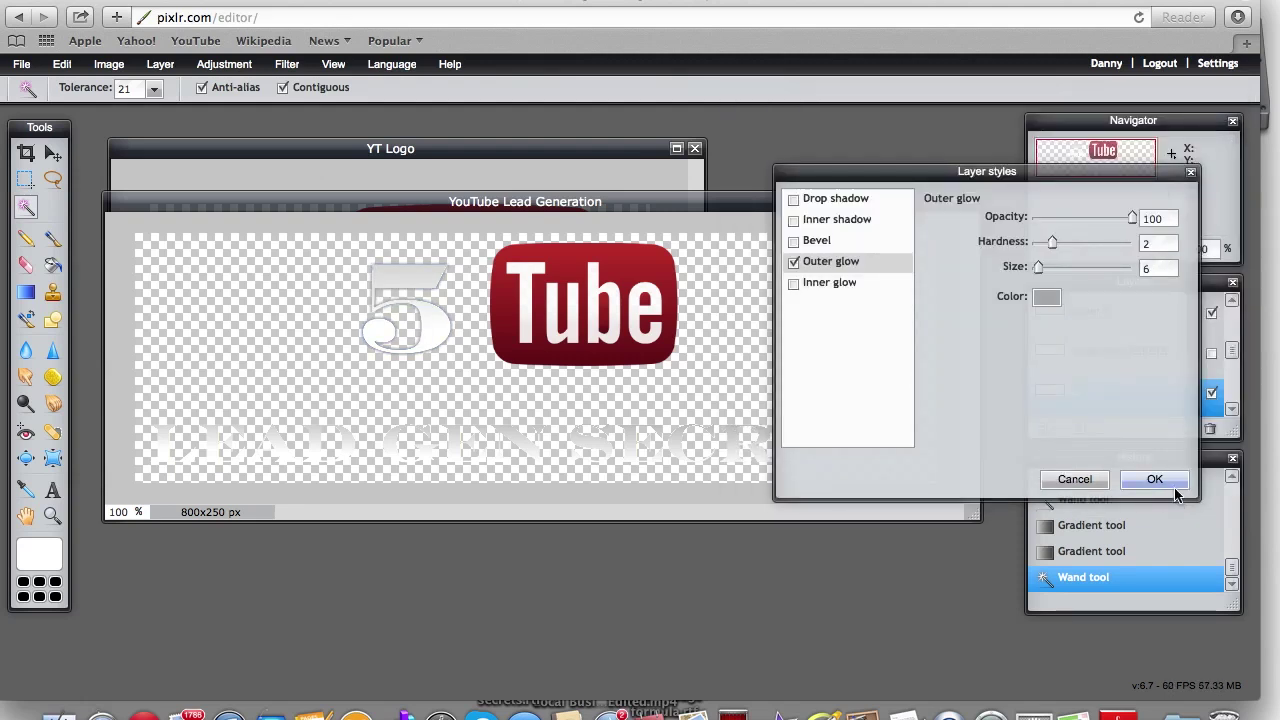
{"action": "left_click", "coordinate": [1155, 481]}
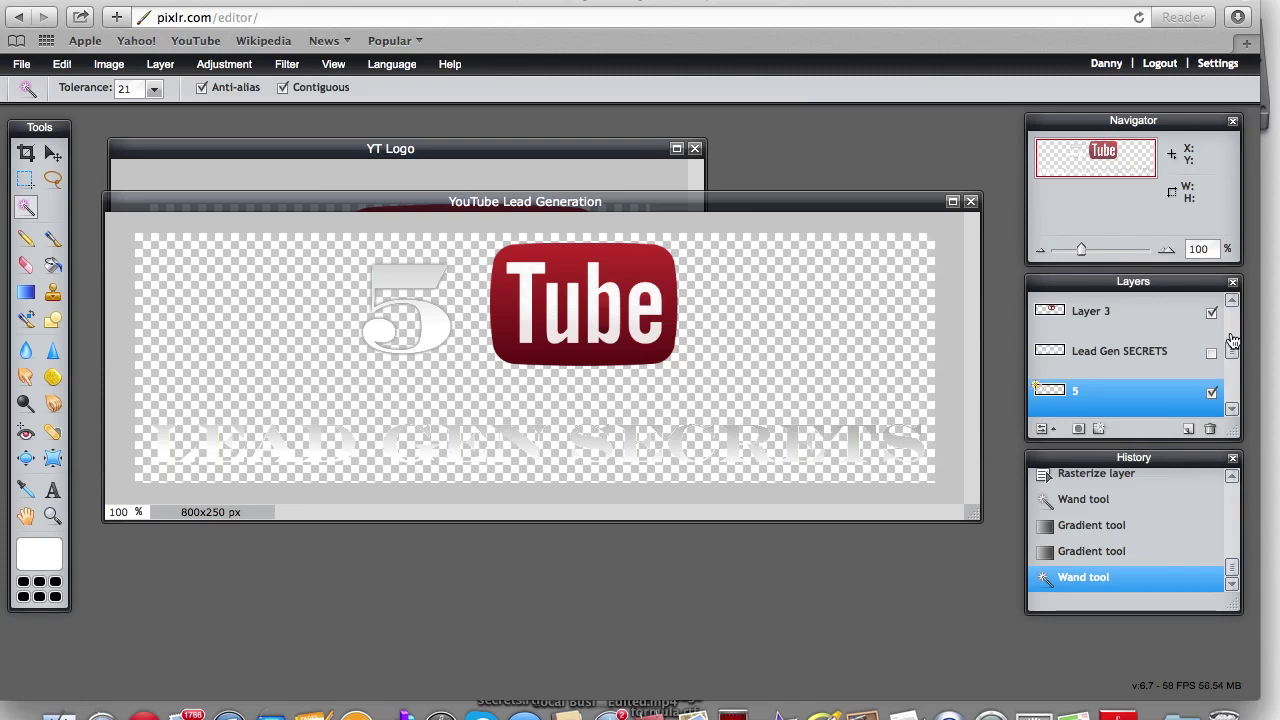
{"action": "left_click", "coordinate": [1150, 352]}
{"action": "left_click", "coordinate": [53, 490]}
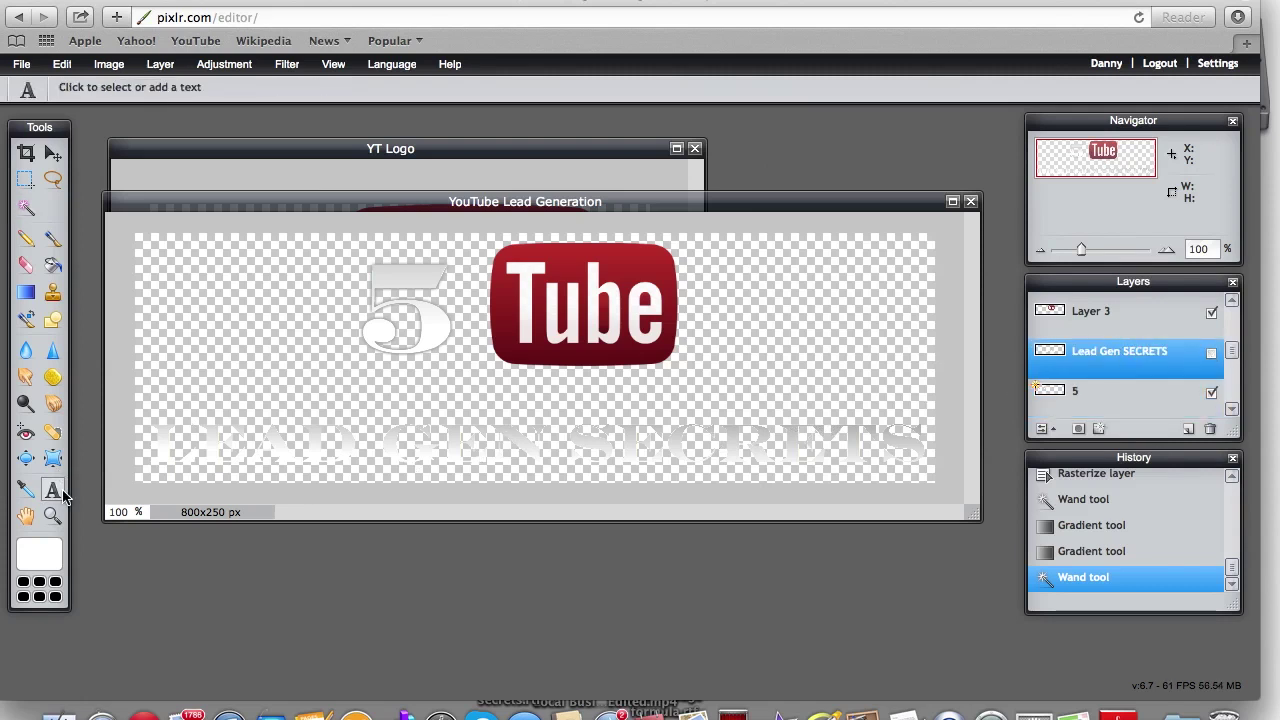
{"action": "left_click", "coordinate": [272, 400]}
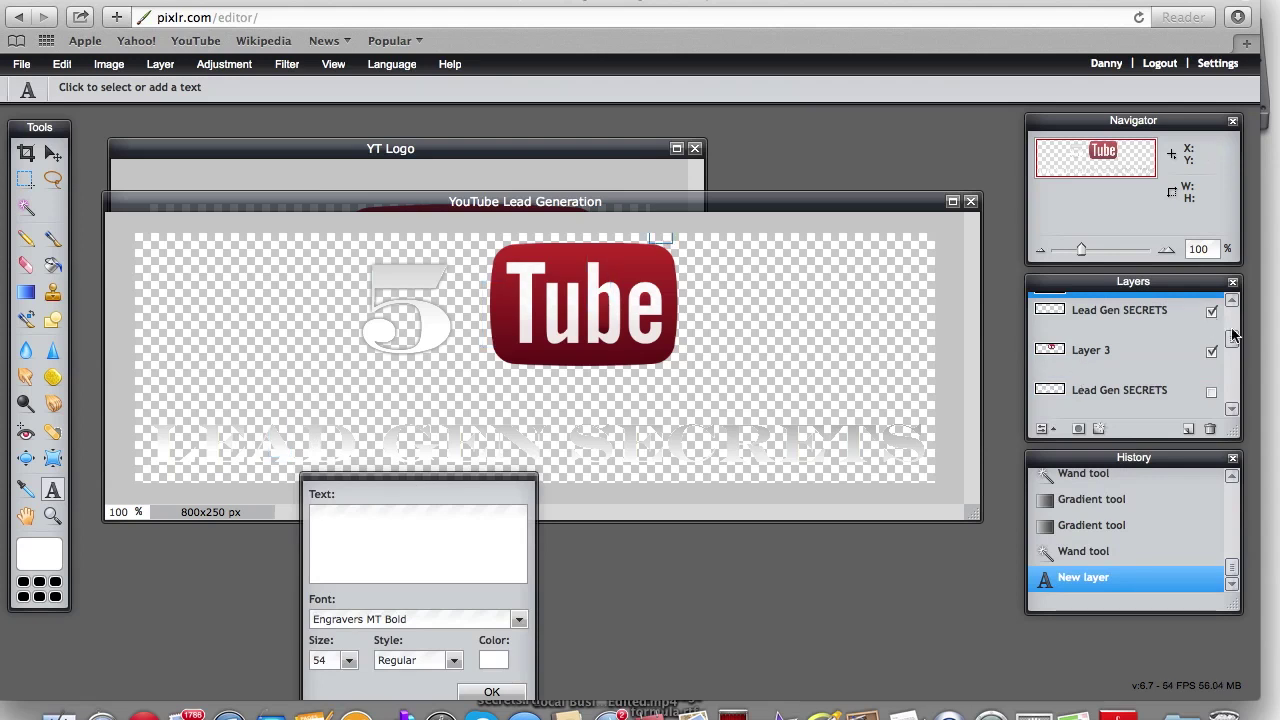
{"action": "left_click", "coordinate": [1159, 315]}
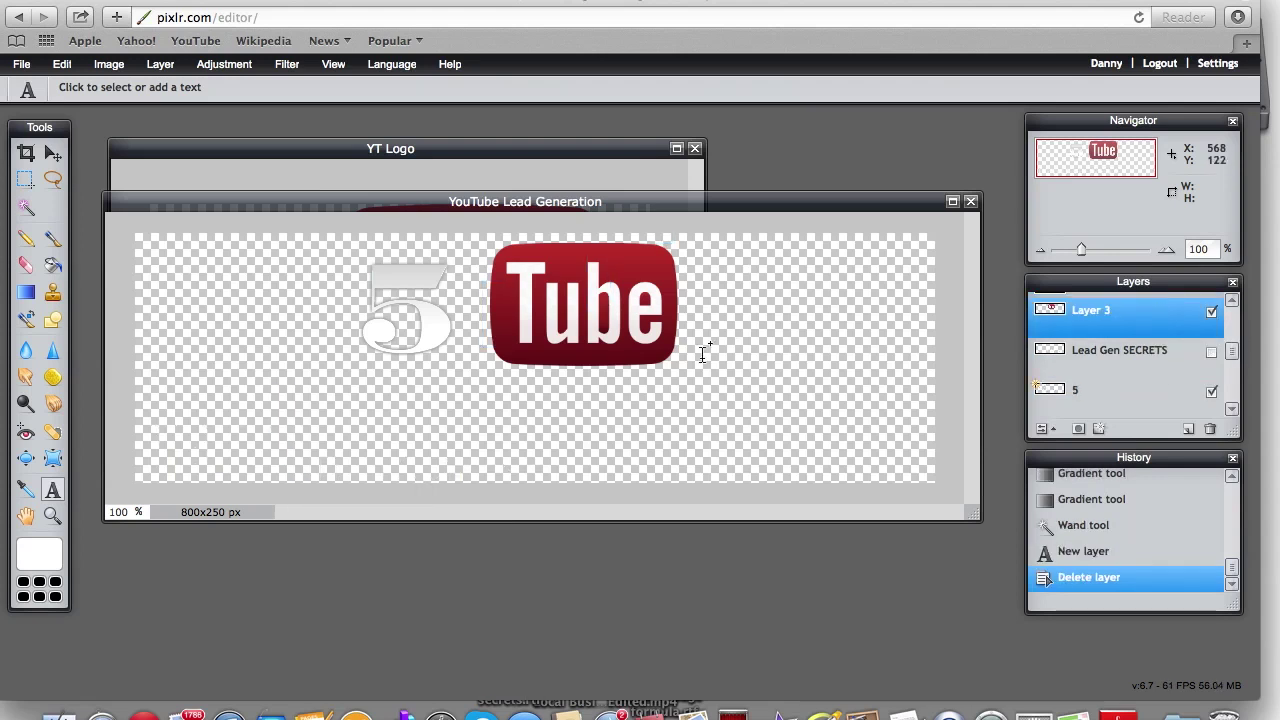
{"action": "left_click", "coordinate": [62, 64]}
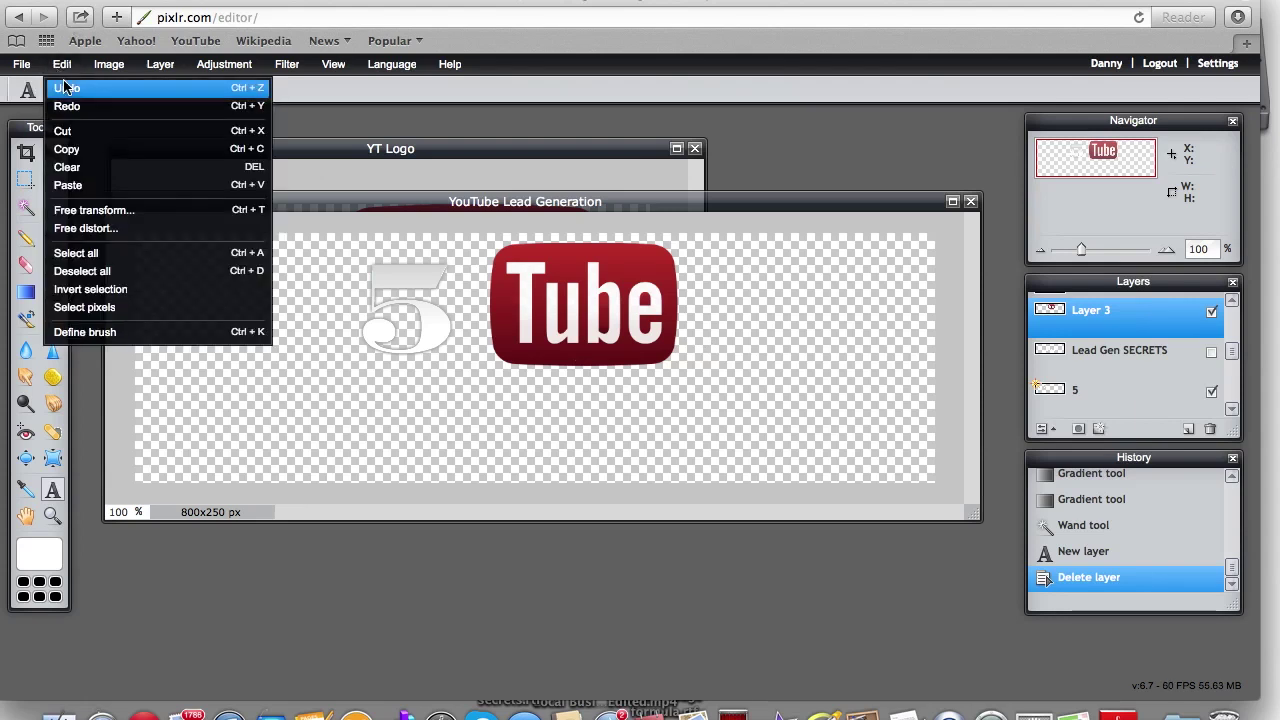
{"action": "left_click", "coordinate": [62, 87]}
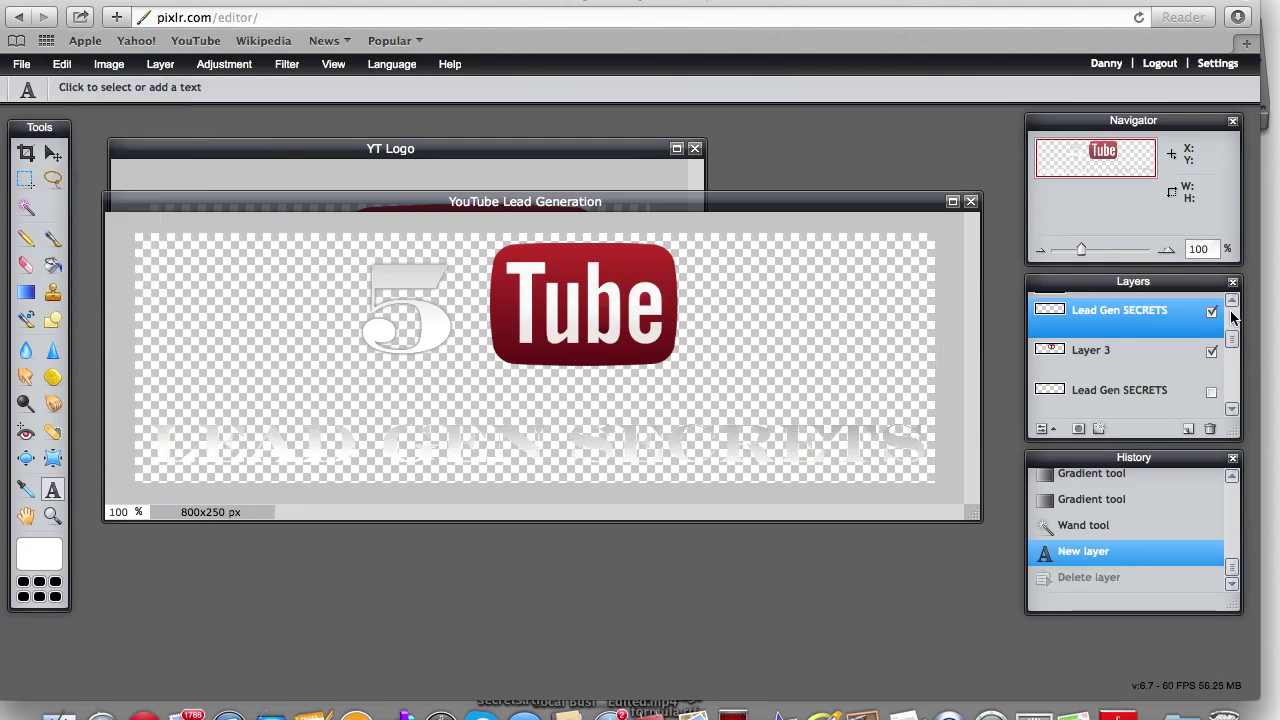
{"action": "left_click_drag", "start_coordinate": [1231, 342], "coordinate": [1231, 328]}
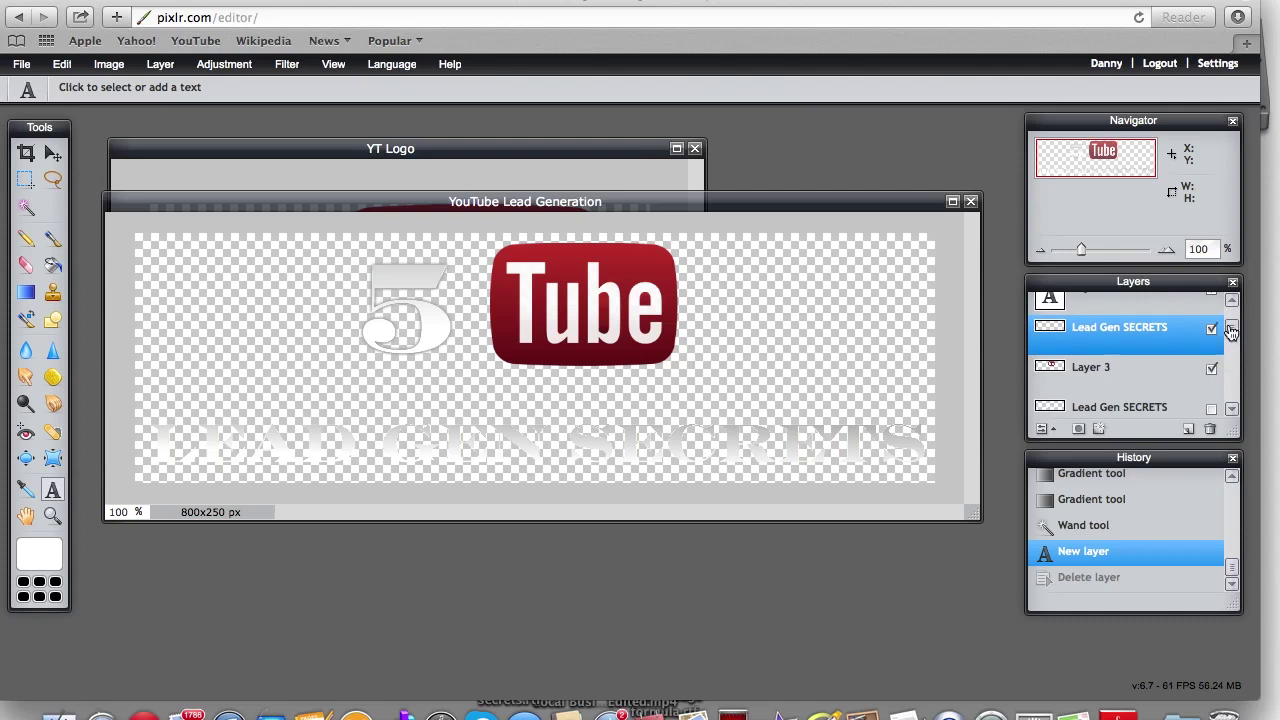
{"action": "left_click", "coordinate": [272, 452]}
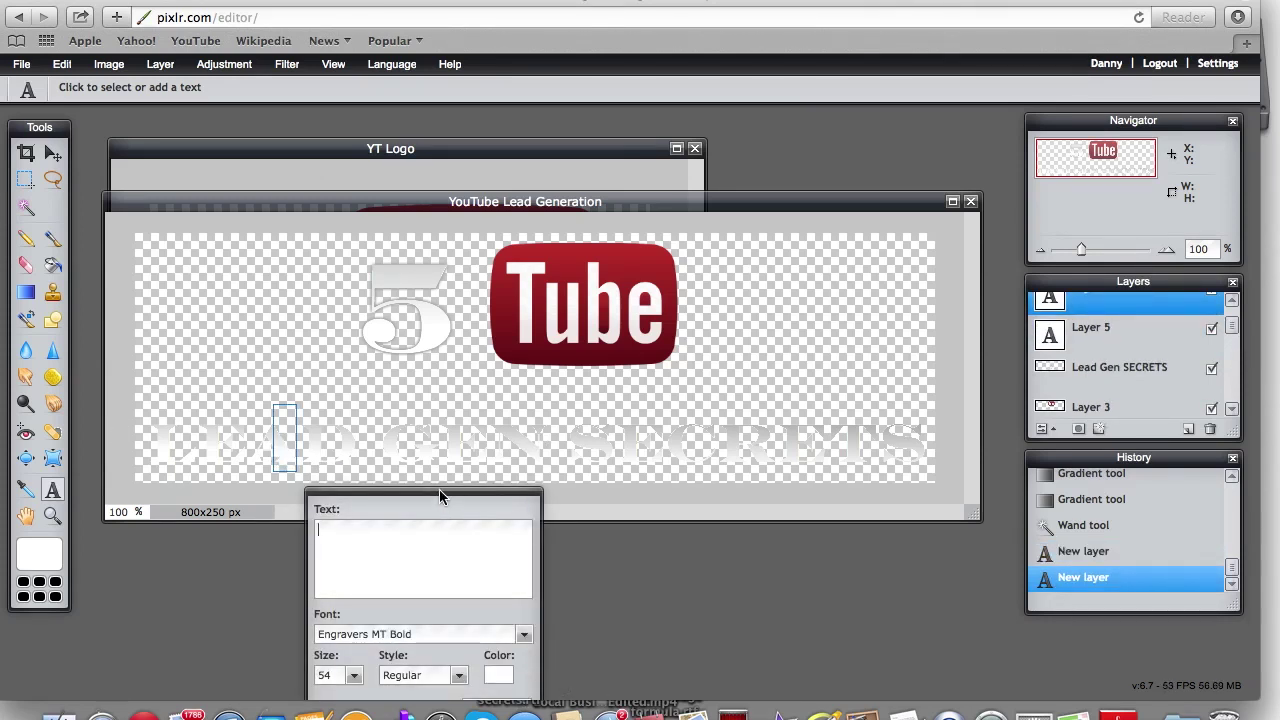
{"action": "left_click_drag", "start_coordinate": [439, 490], "coordinate": [807, 270]}
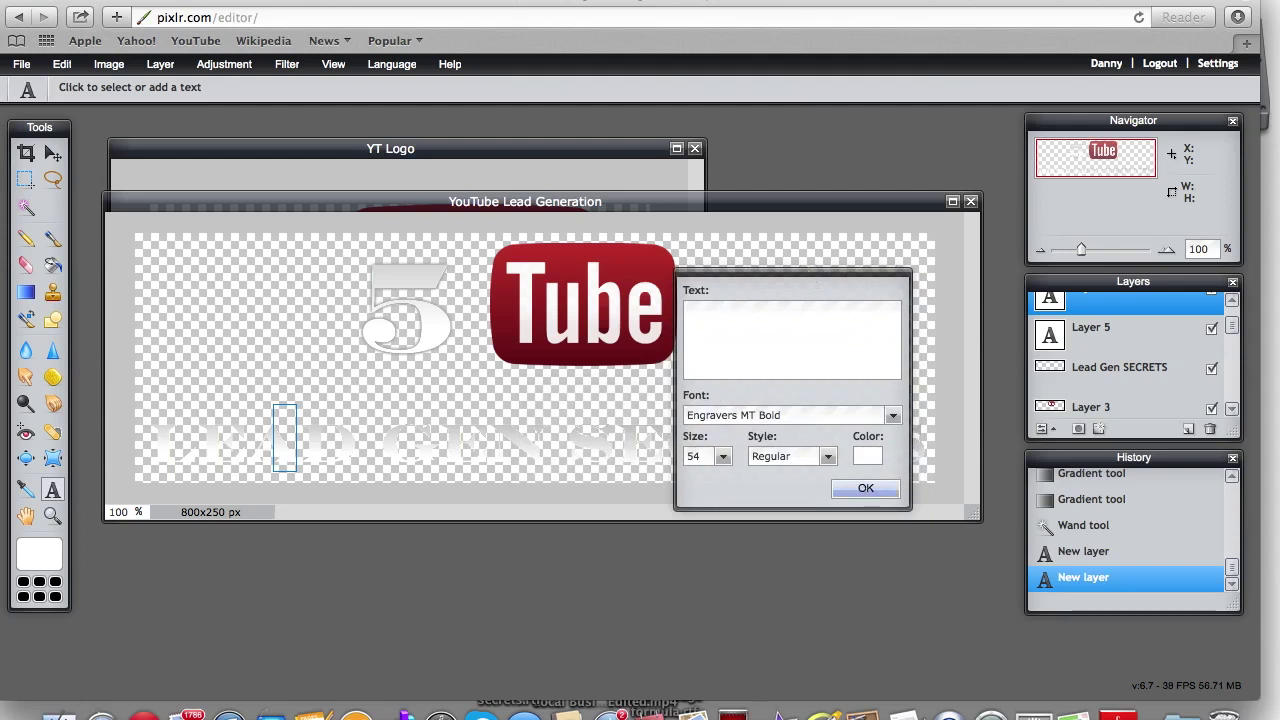
{"action": "left_click", "coordinate": [865, 488]}
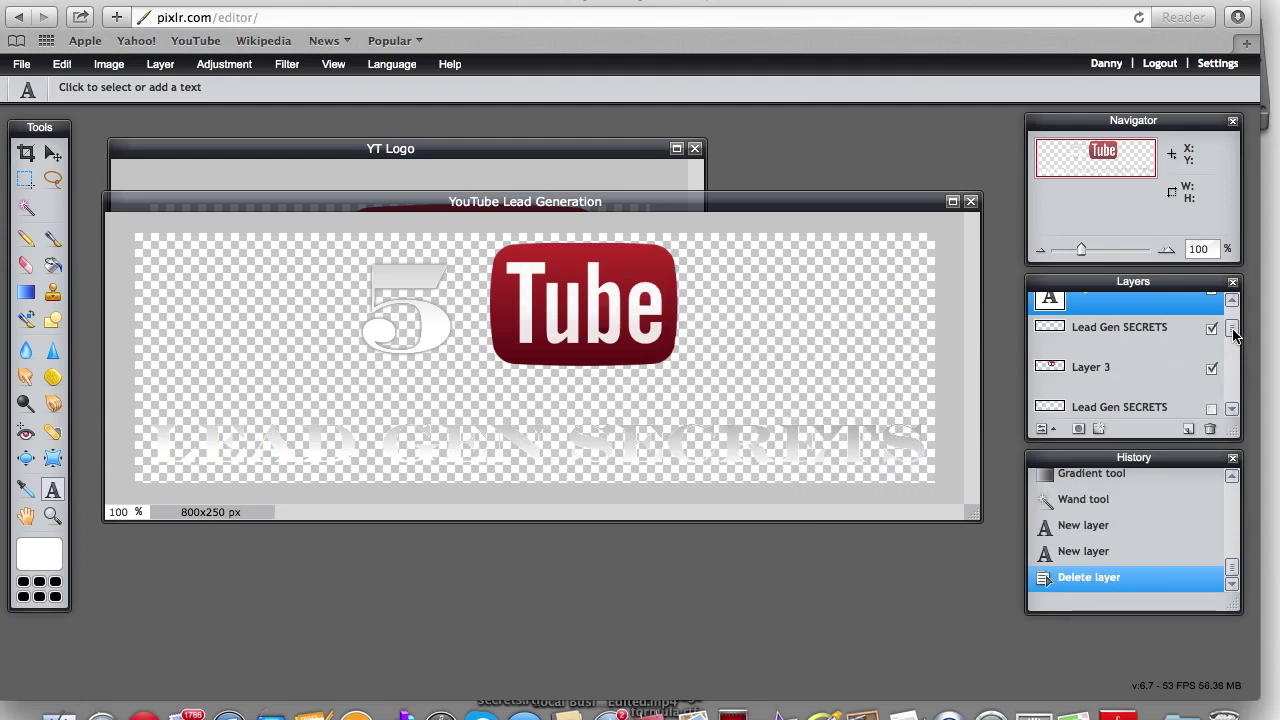
{"action": "left_click_drag", "start_coordinate": [1235, 335], "coordinate": [1235, 315]}
{"action": "left_click", "coordinate": [1118, 348]}
{"action": "left_click", "coordinate": [669, 451]}
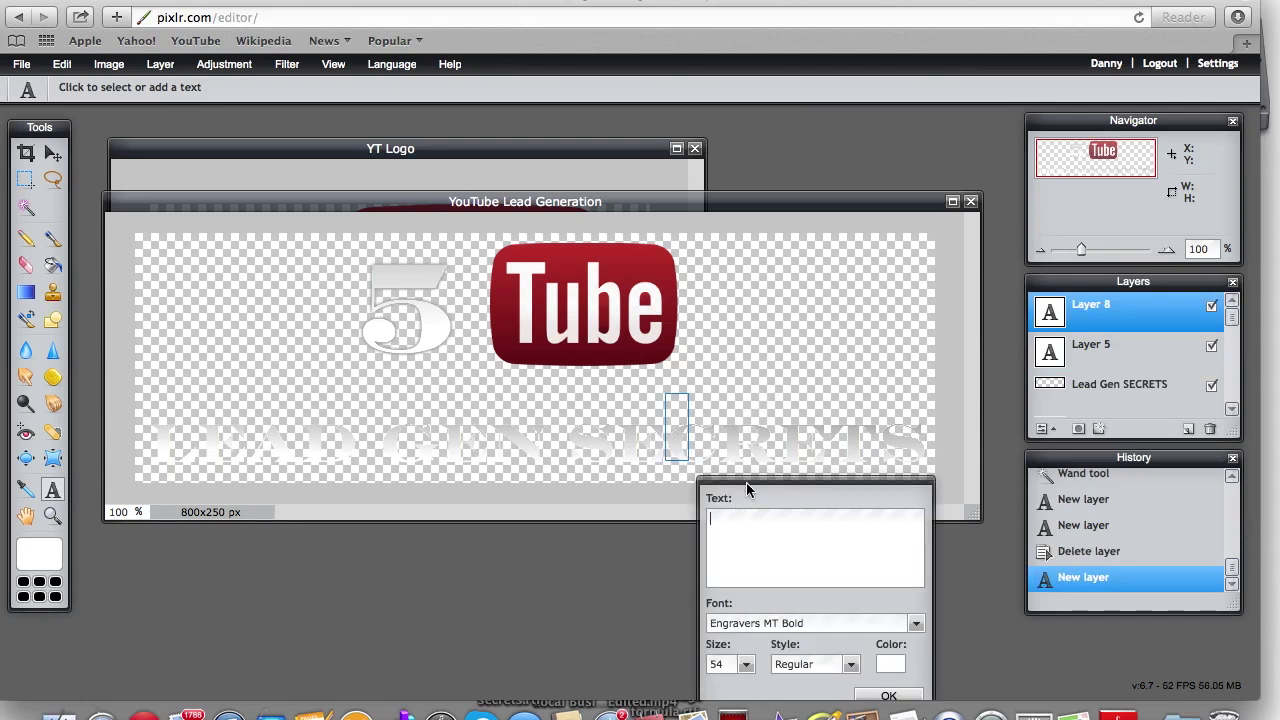
{"action": "left_click", "coordinate": [1090, 386]}
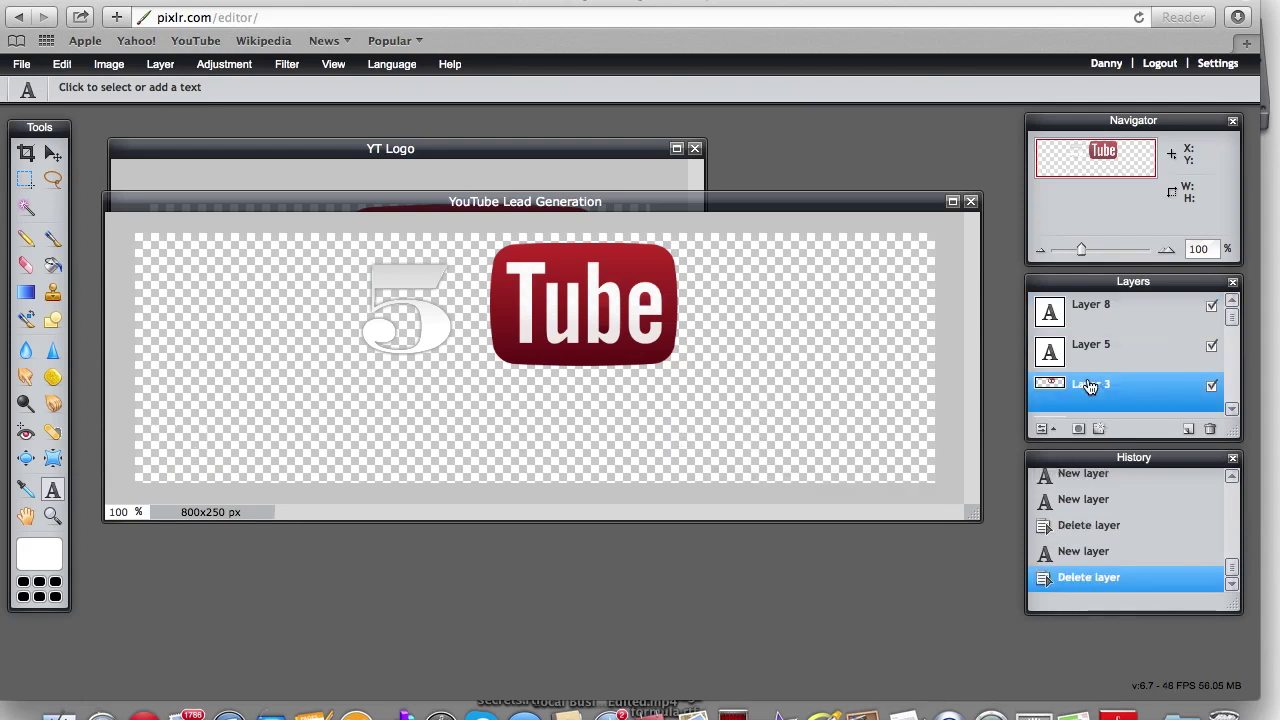
{"action": "left_click", "coordinate": [62, 64]}
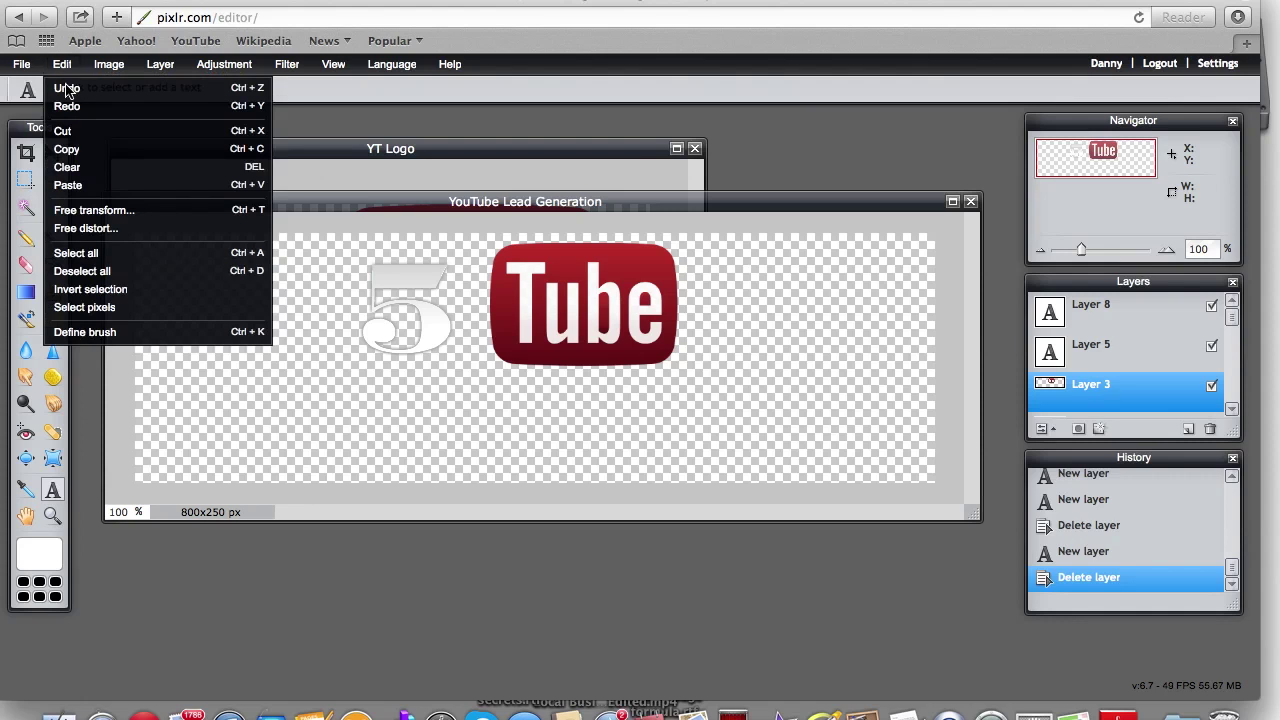
{"action": "left_click", "coordinate": [64, 90]}
- Lengthen the Layers panel so that more of the layer stack is listed at once
{"action": "left_click_drag", "start_coordinate": [1232, 434], "coordinate": [1232, 550]}
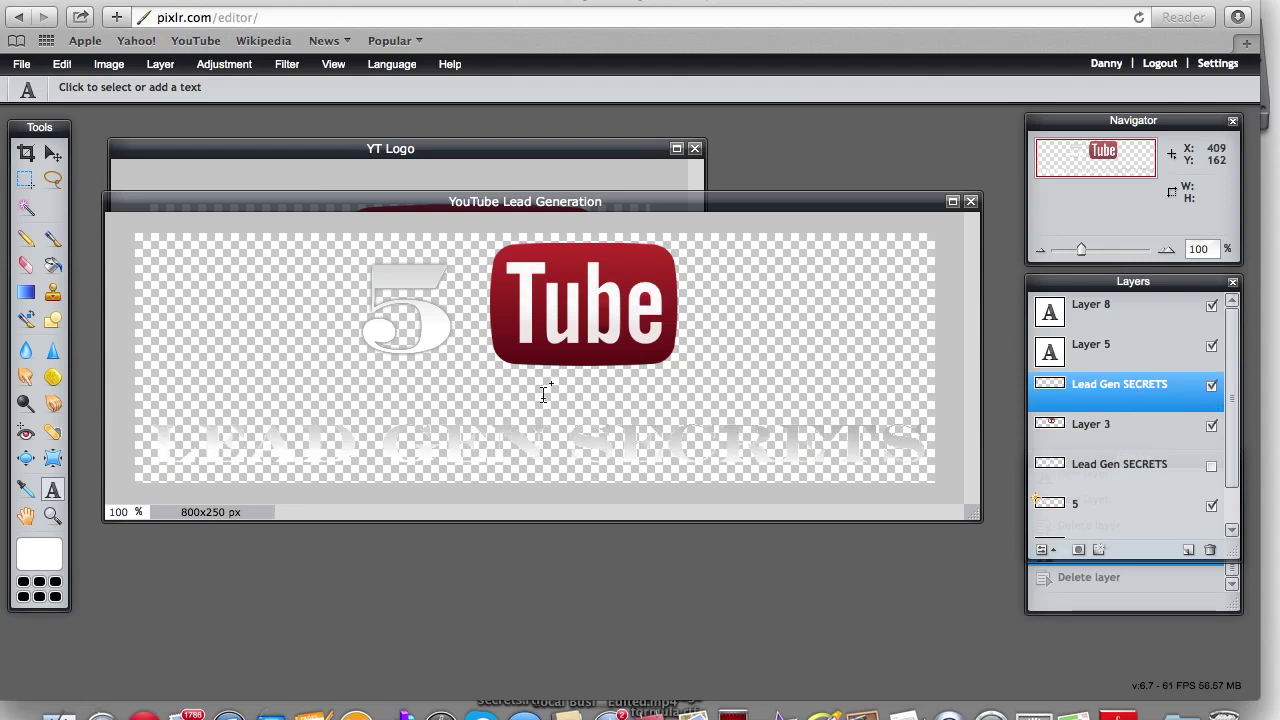
{"action": "left_click", "coordinate": [236, 452]}
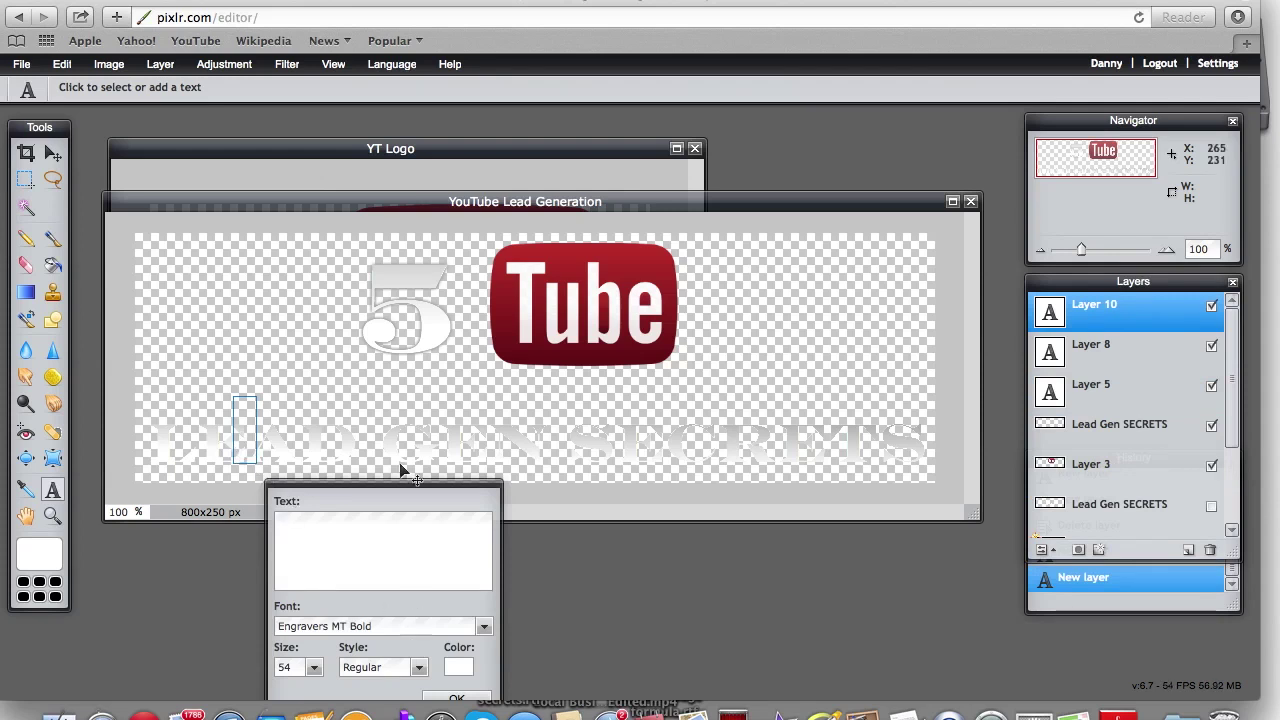
{"action": "left_click", "coordinate": [455, 697]}
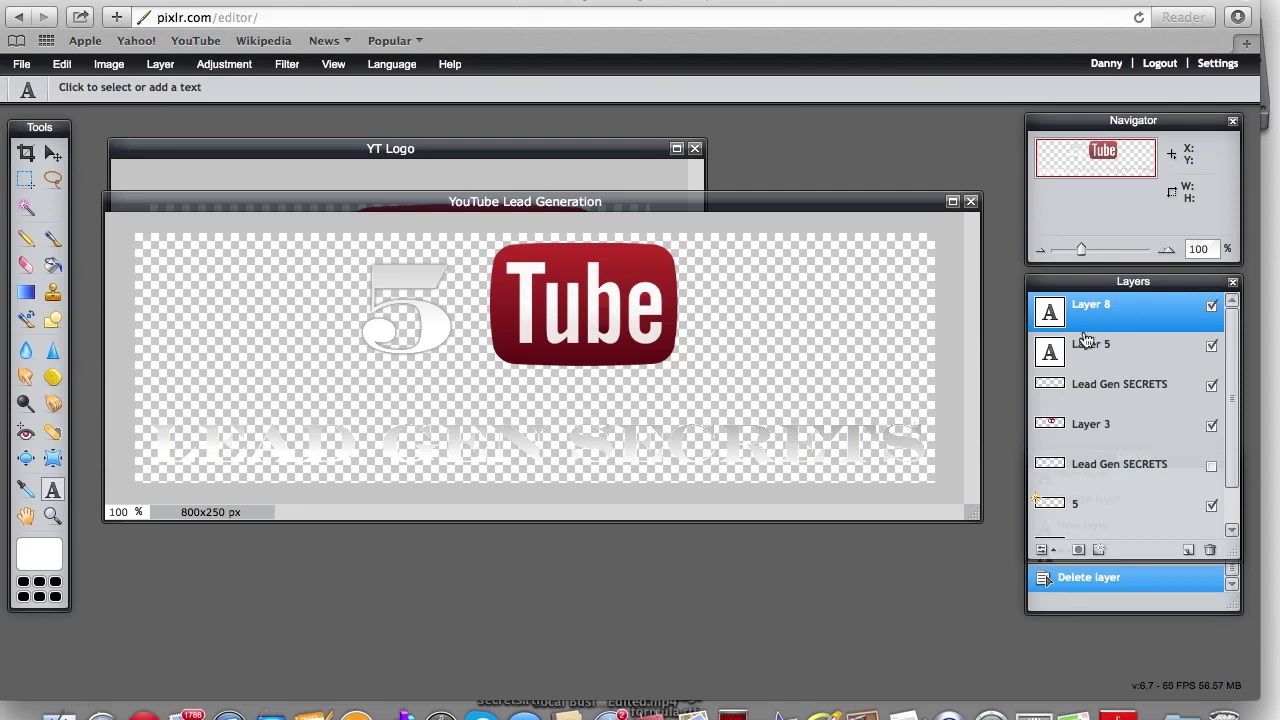
- Add an outer glow in gray (9e9e9e) to the visible, gradient-filled "Lead Gen SECRETS" layer
{"action": "left_click", "coordinate": [1118, 384]}
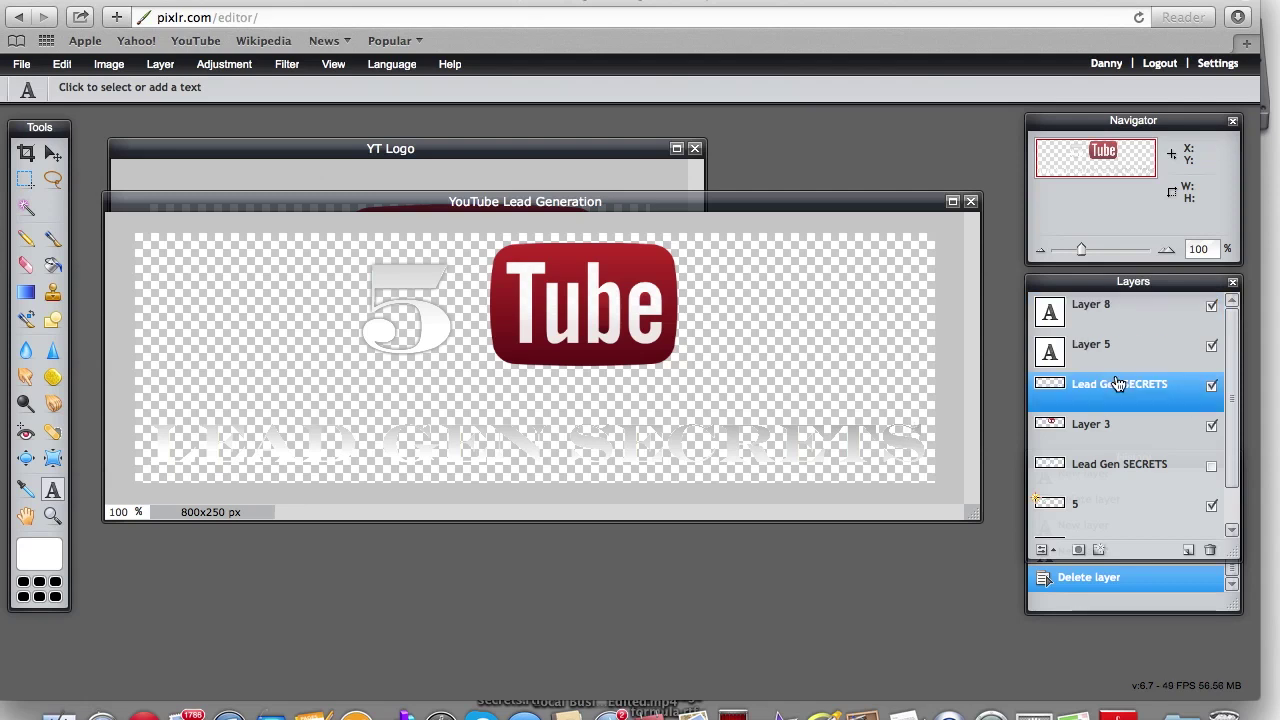
{"action": "left_click", "coordinate": [1099, 550]}
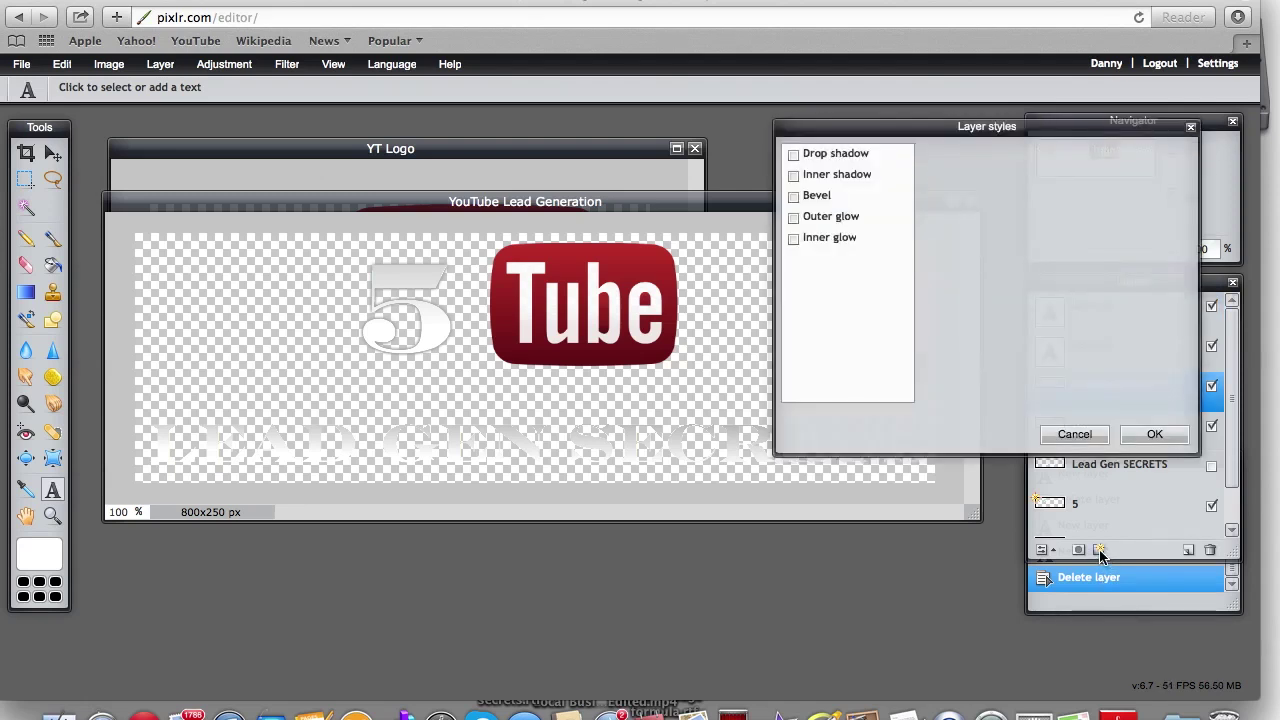
{"action": "left_click", "coordinate": [793, 218]}
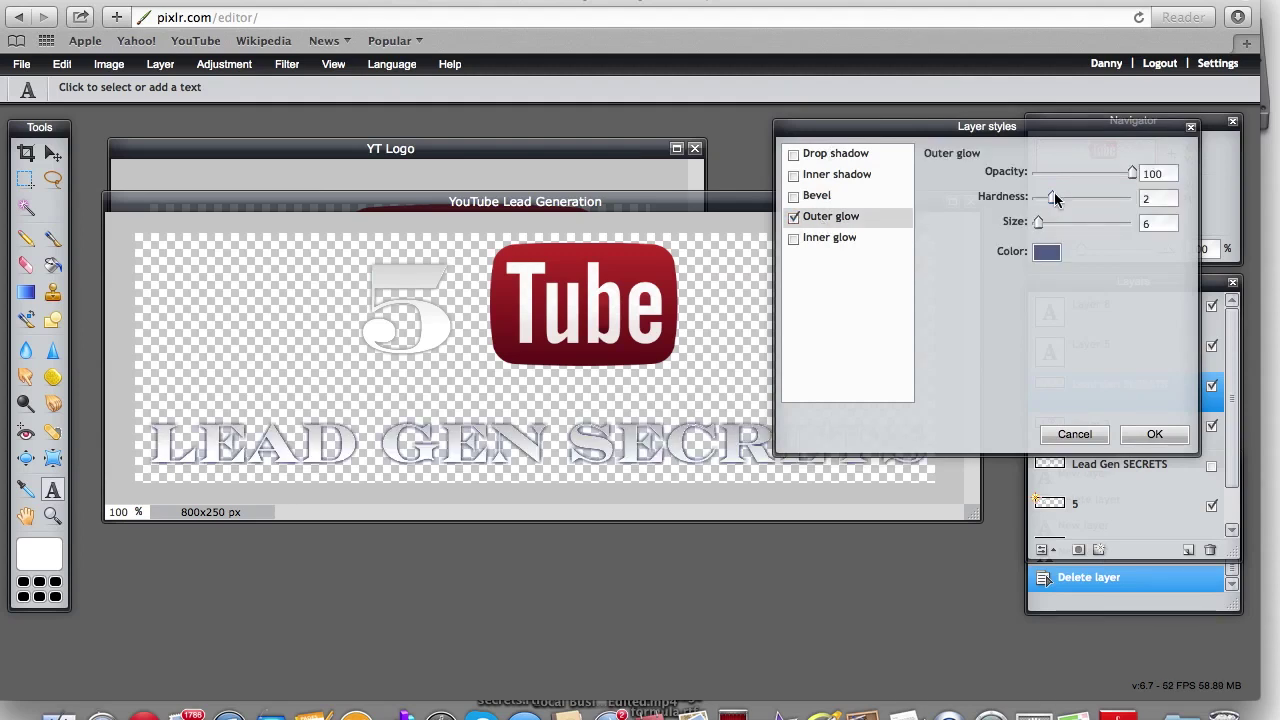
{"action": "left_click_drag", "start_coordinate": [1054, 197], "coordinate": [1050, 203]}
{"action": "left_click", "coordinate": [1047, 252]}
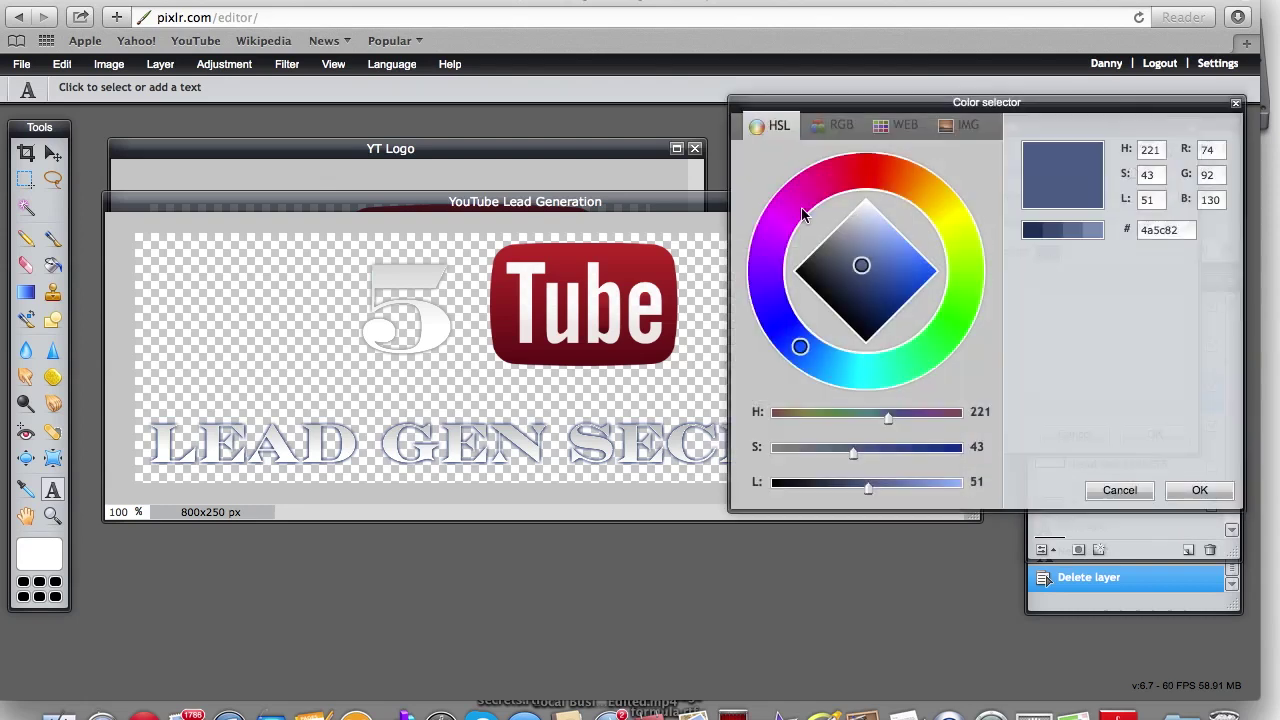
{"action": "mouse_move", "coordinate": [861, 265]}
{"action": "left_mouse_down"}
{"action": "mouse_move", "coordinate": [838, 212]}
{"action": "mouse_move", "coordinate": [828, 216]}
{"action": "left_mouse_up"}
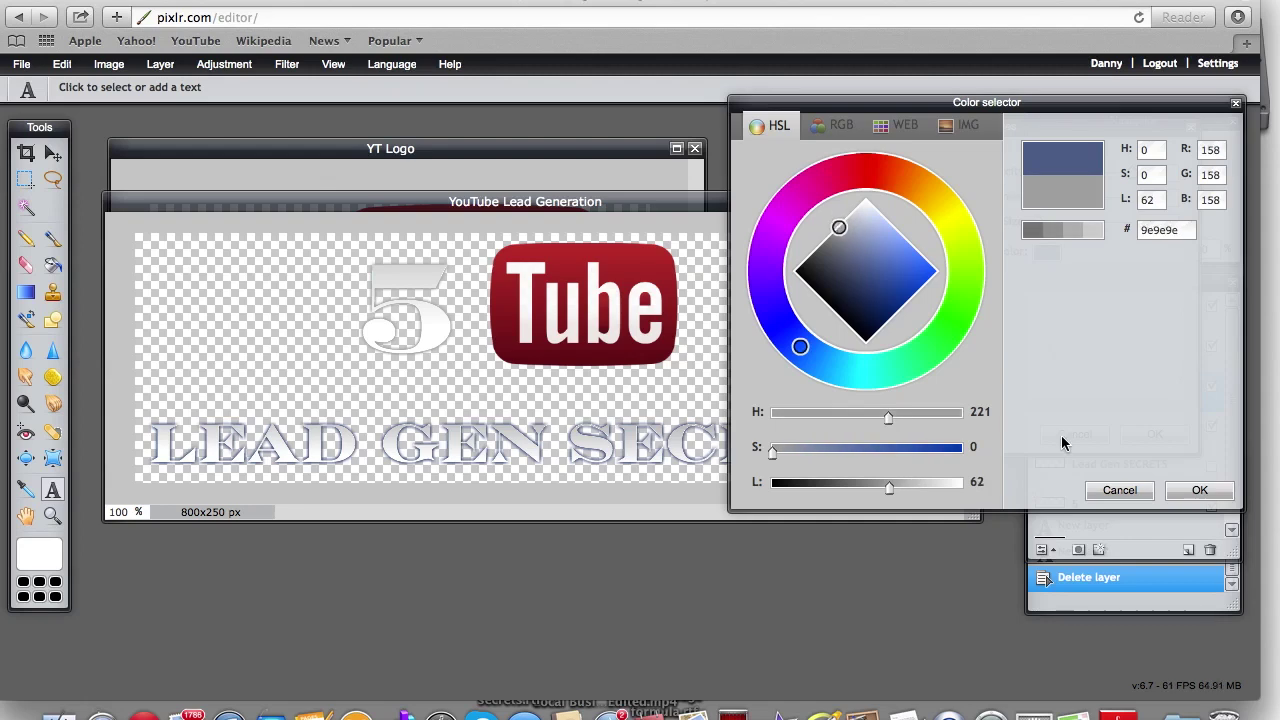
{"action": "left_click", "coordinate": [1190, 490]}
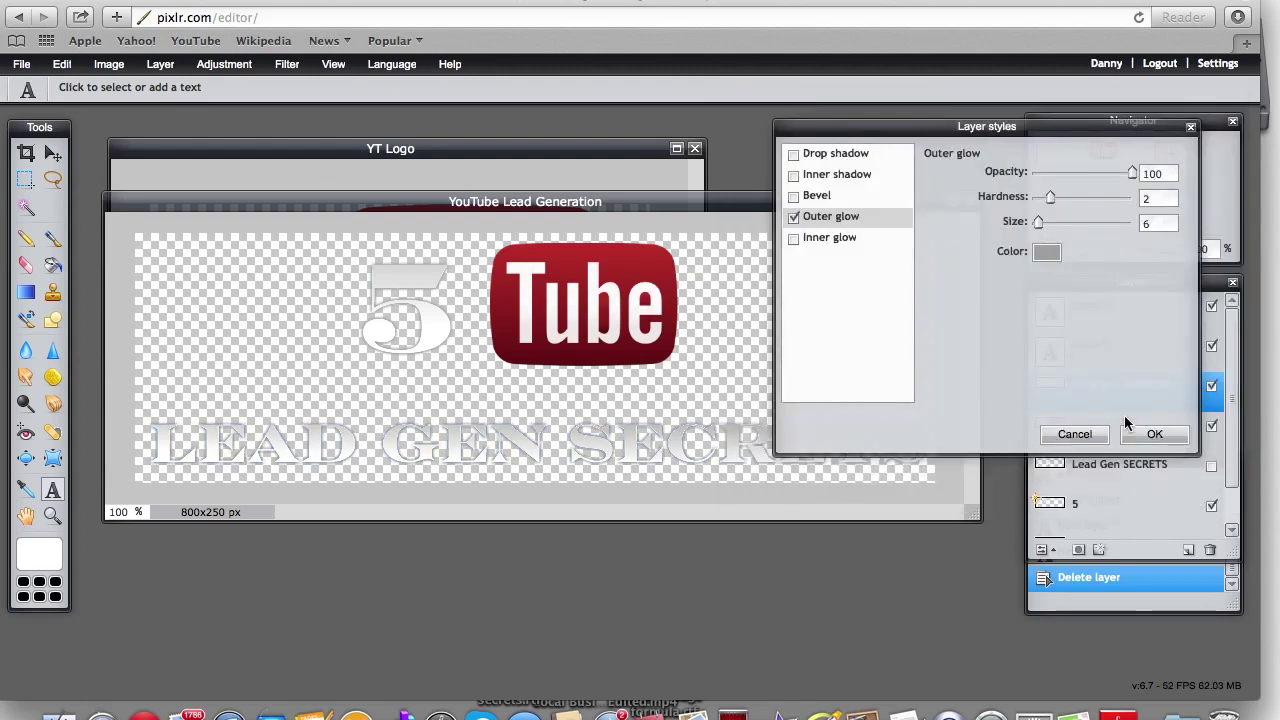
{"action": "left_click", "coordinate": [1150, 434]}
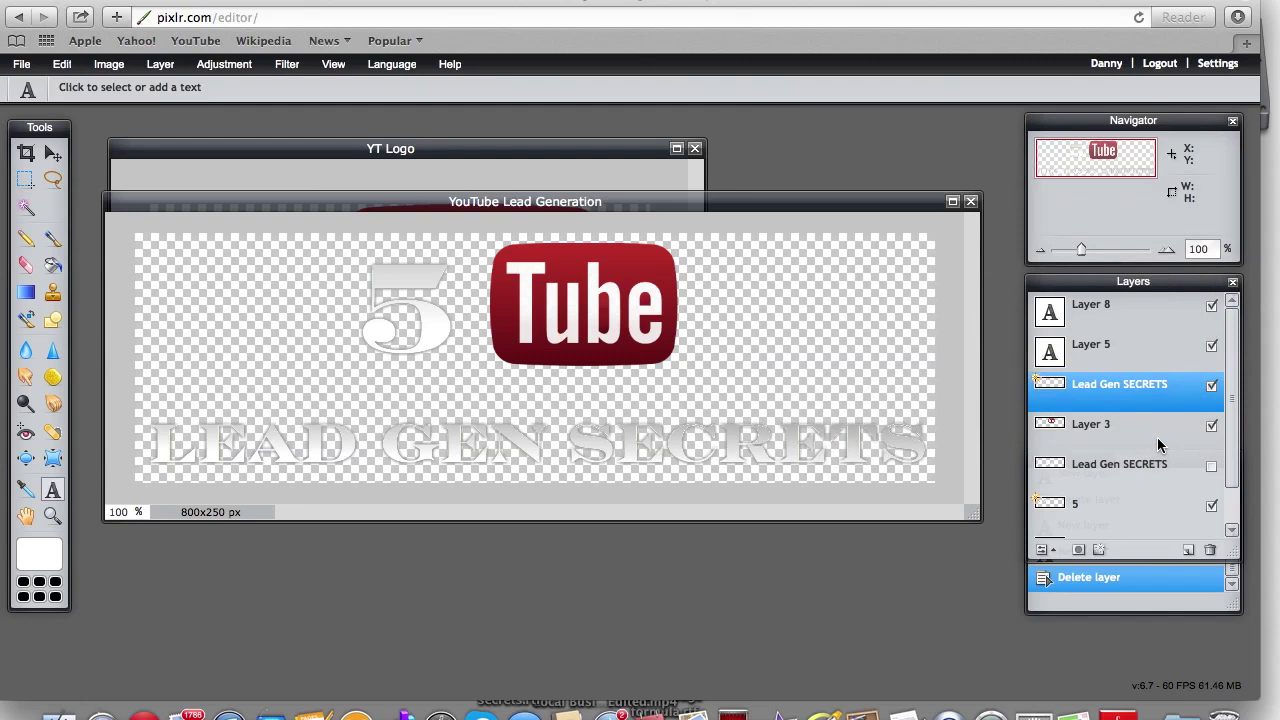
- Change the outer glow of the "Lead Gen SECRETS" letters to black (000000) with a size of 7
{"action": "left_click", "coordinate": [1100, 551]}
{"action": "left_click", "coordinate": [853, 228]}
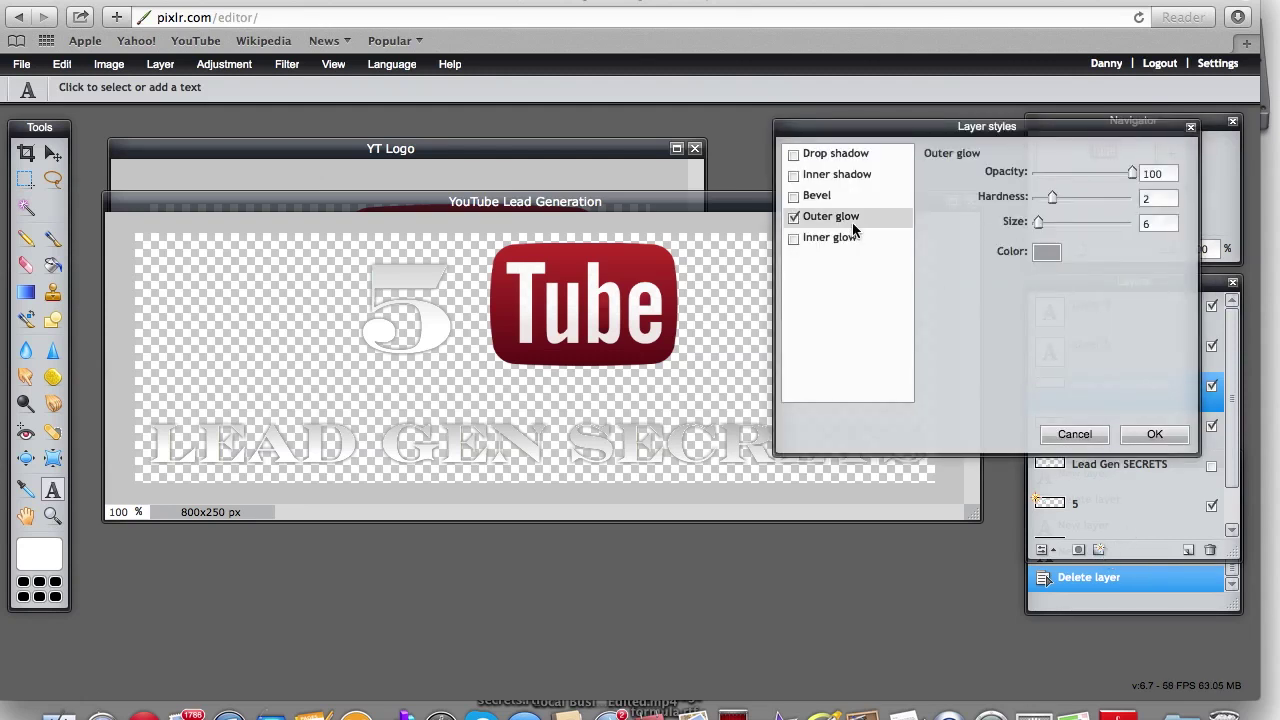
{"action": "left_click", "coordinate": [1046, 251]}
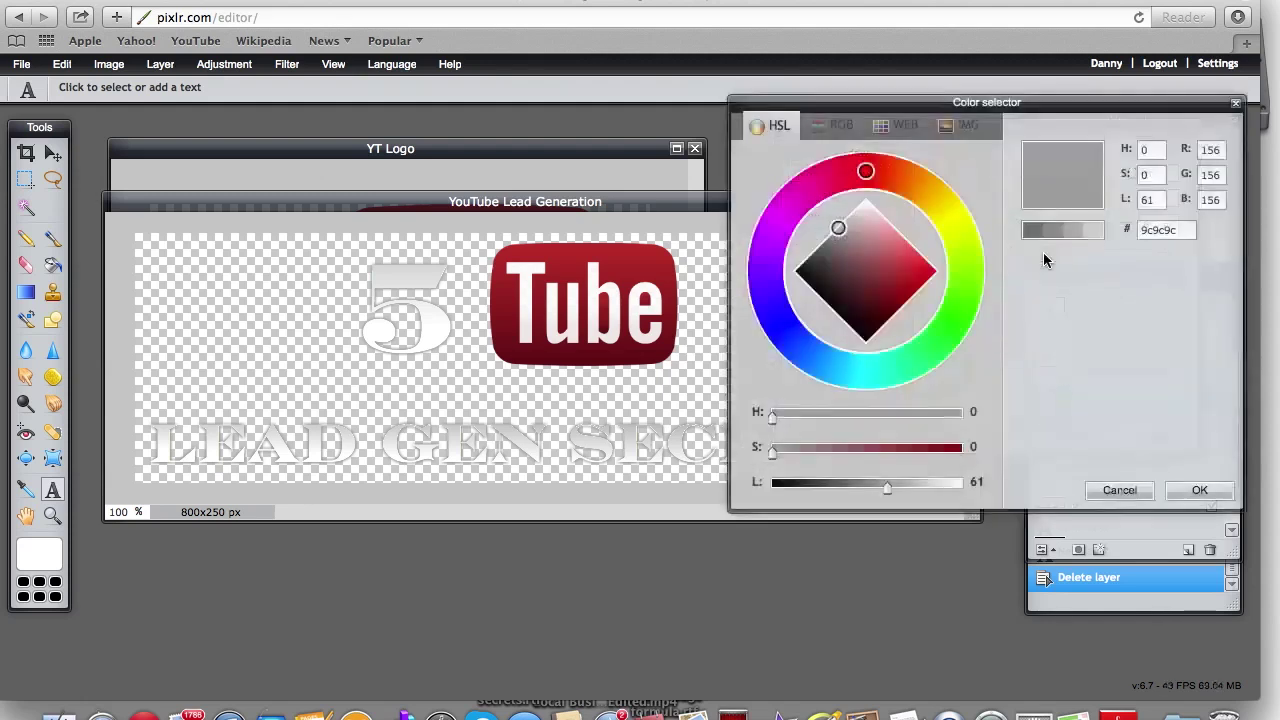
{"action": "left_click", "coordinate": [797, 273]}
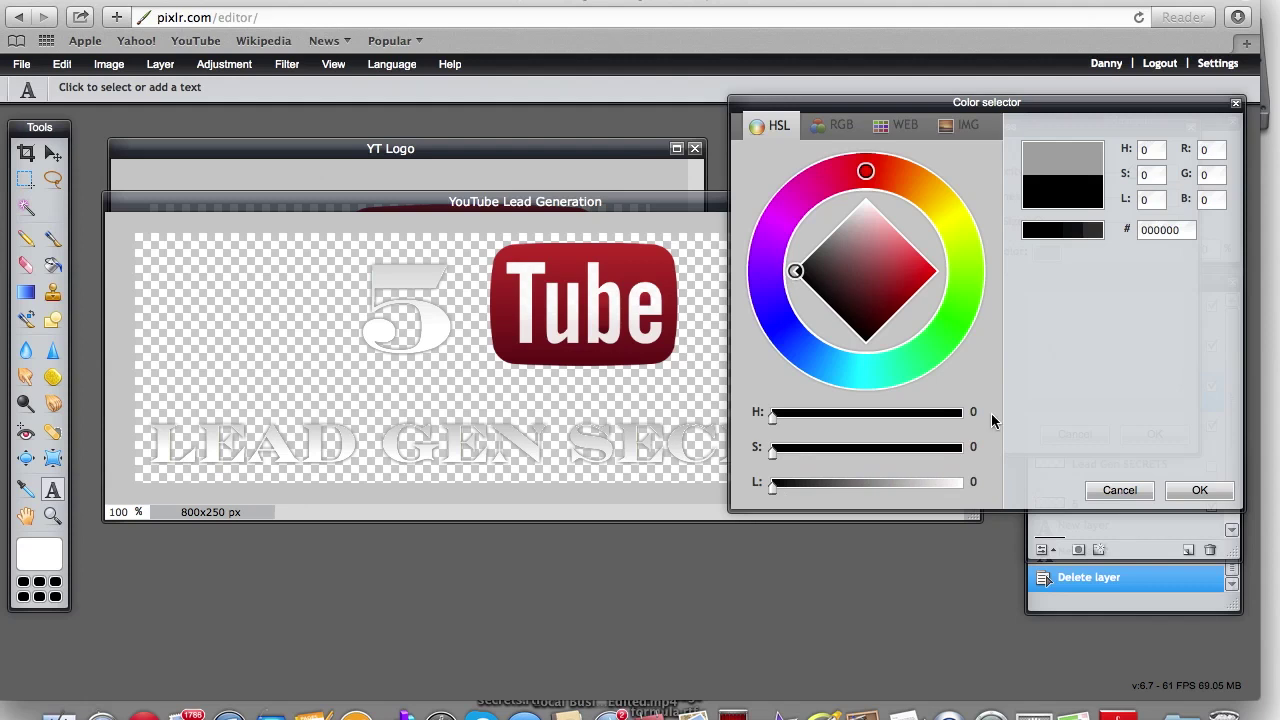
{"action": "left_click", "coordinate": [1178, 488]}
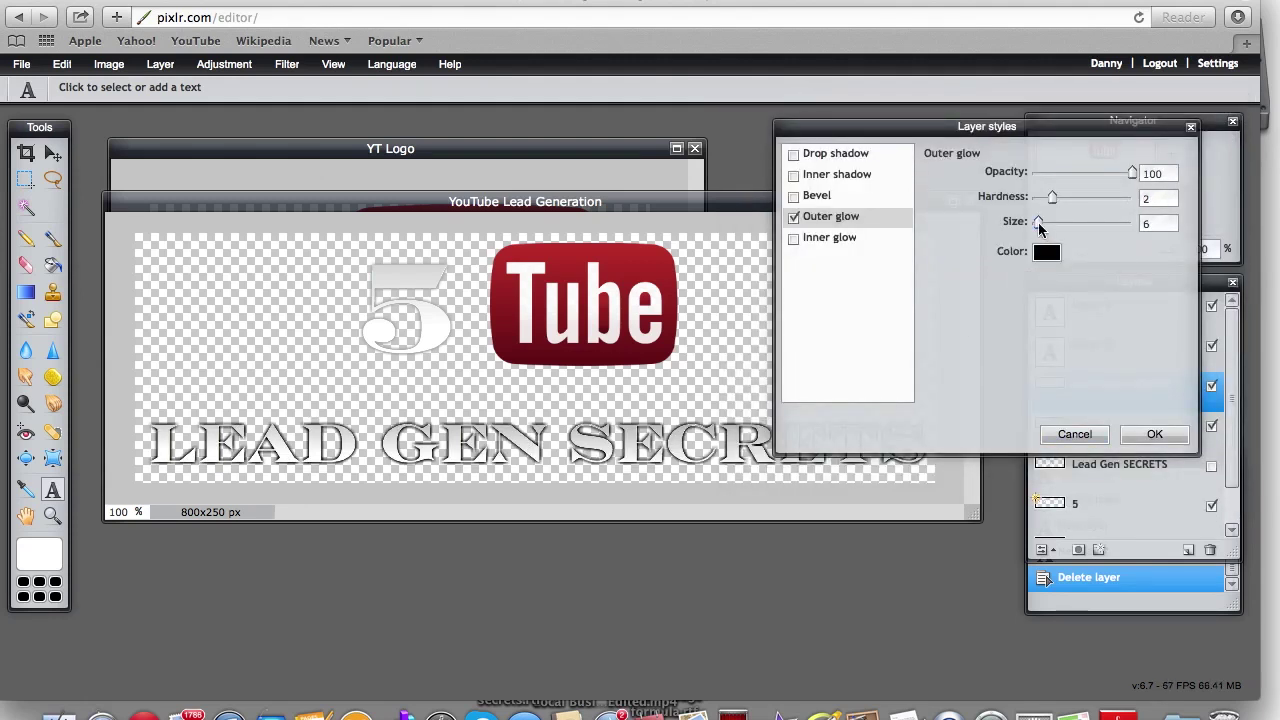
{"action": "left_click_drag", "start_coordinate": [1038, 222], "coordinate": [1039, 222]}
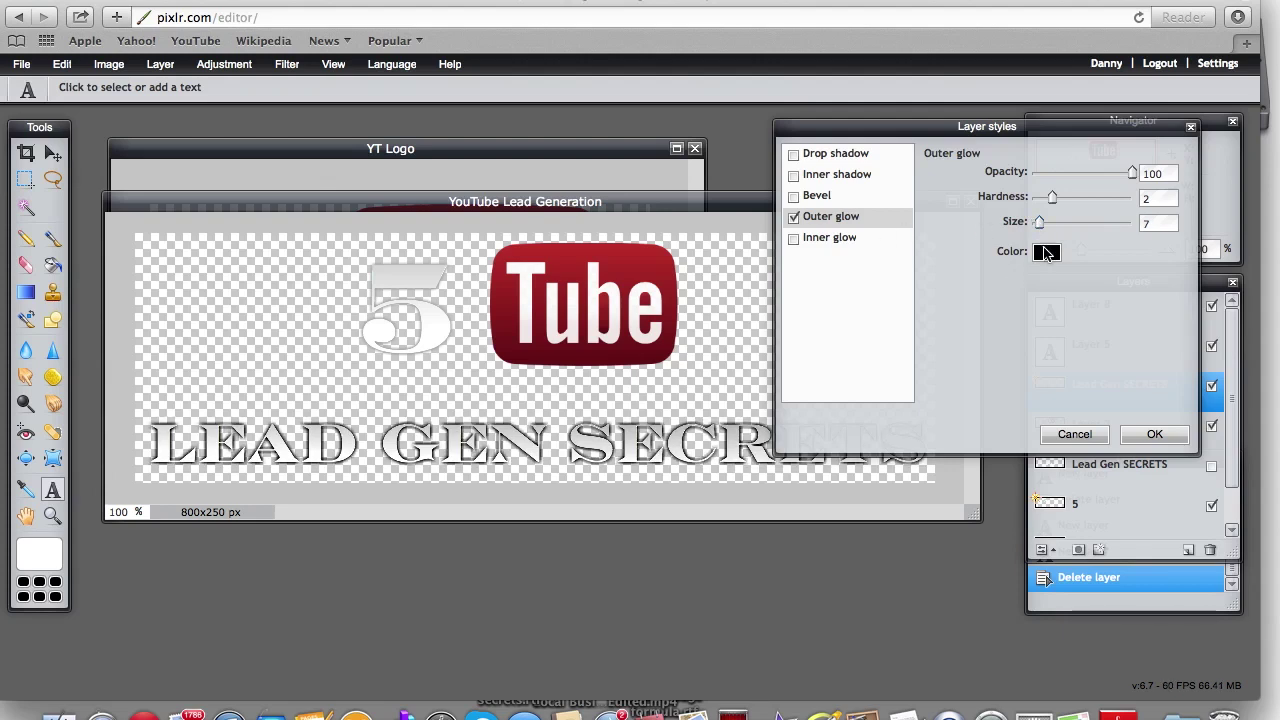
- Change the outer glow color of the "Lead Gen SECRETS" letters to gray (969696)
{"action": "left_click", "coordinate": [1046, 252]}
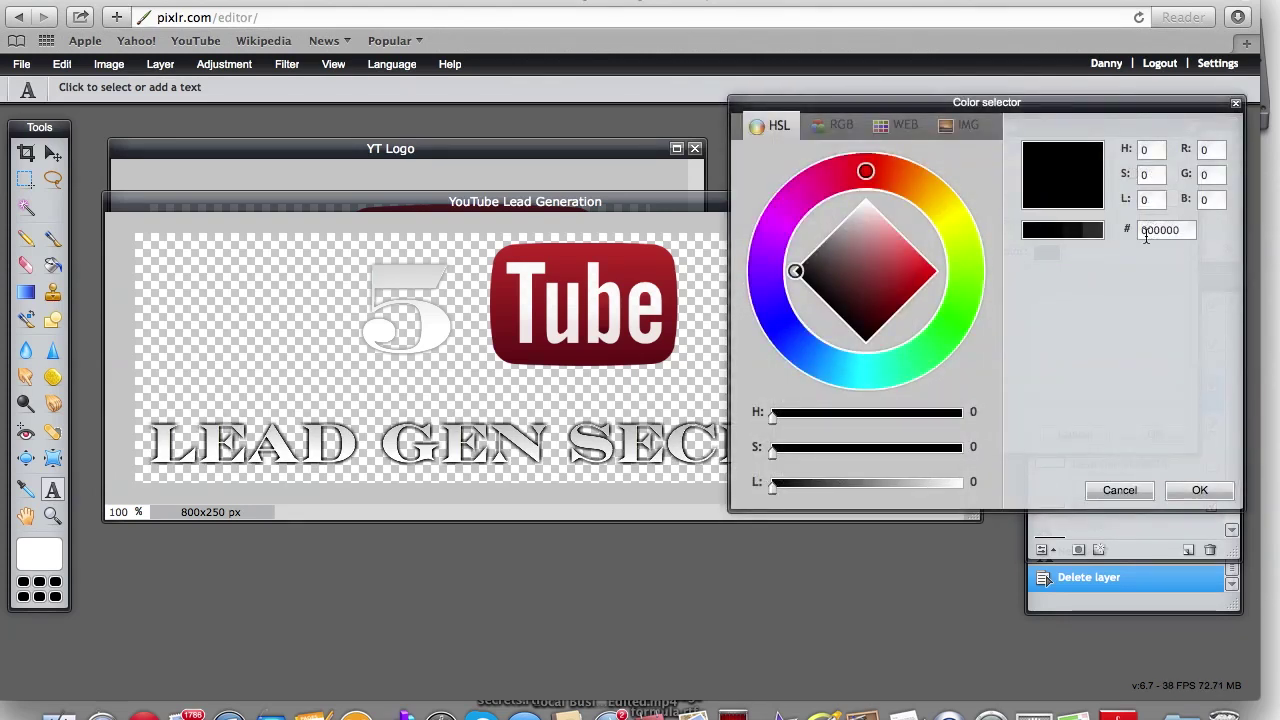
{"action": "left_click", "coordinate": [838, 236]}
{"action": "left_click_drag", "start_coordinate": [838, 236], "coordinate": [835, 229]}
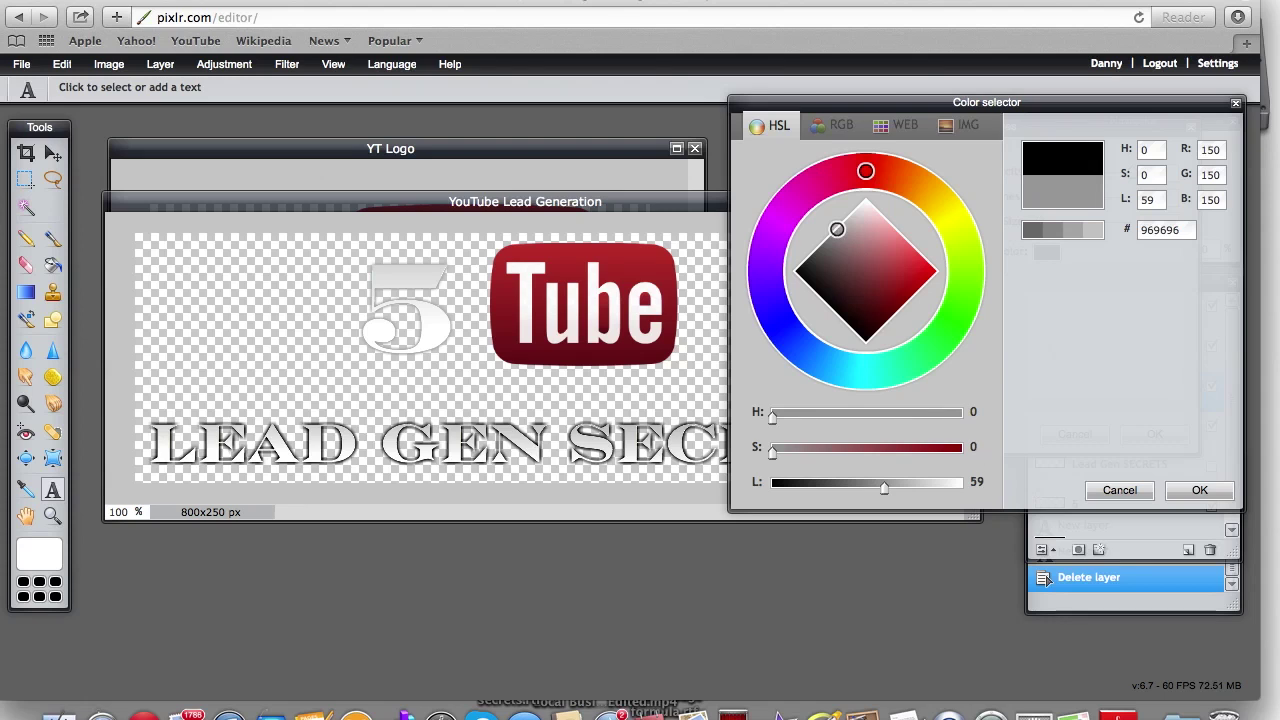
{"action": "left_click", "coordinate": [1199, 490]}
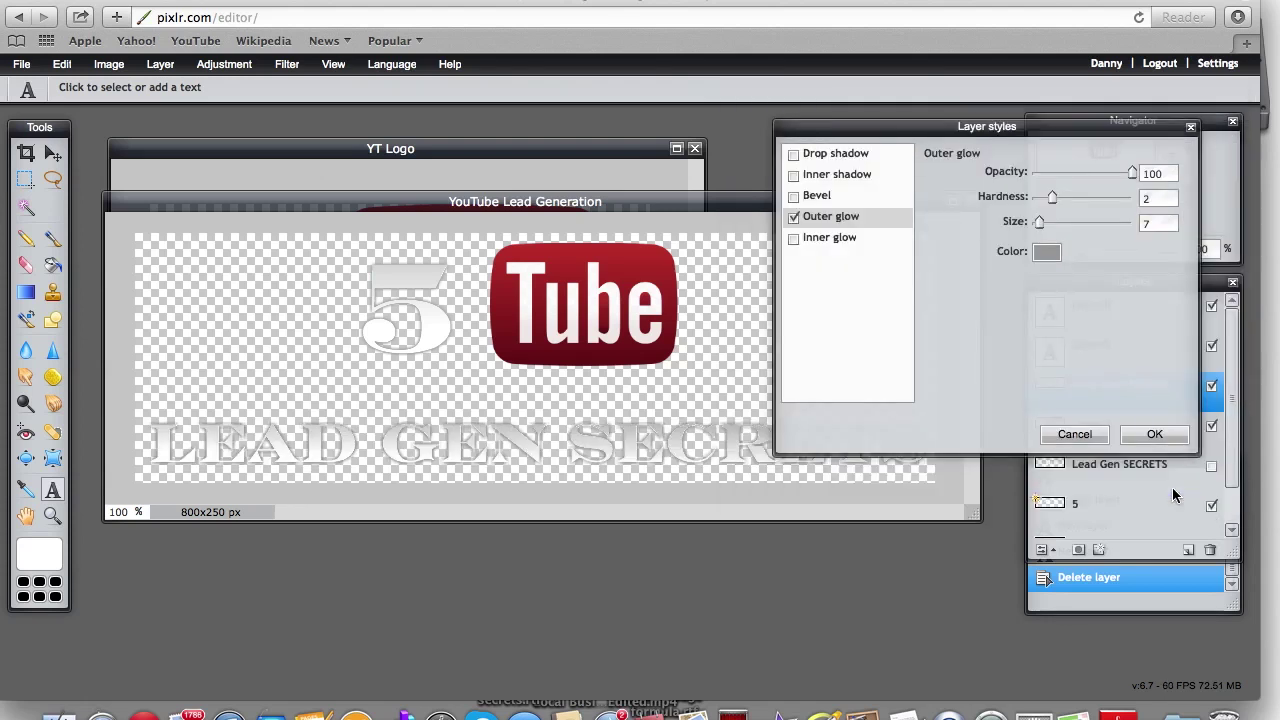
- Add a drop shadow with a distance of 6 to the "Lead Gen SECRETS" layer and apply its layer styles
{"action": "left_click", "coordinate": [794, 155]}
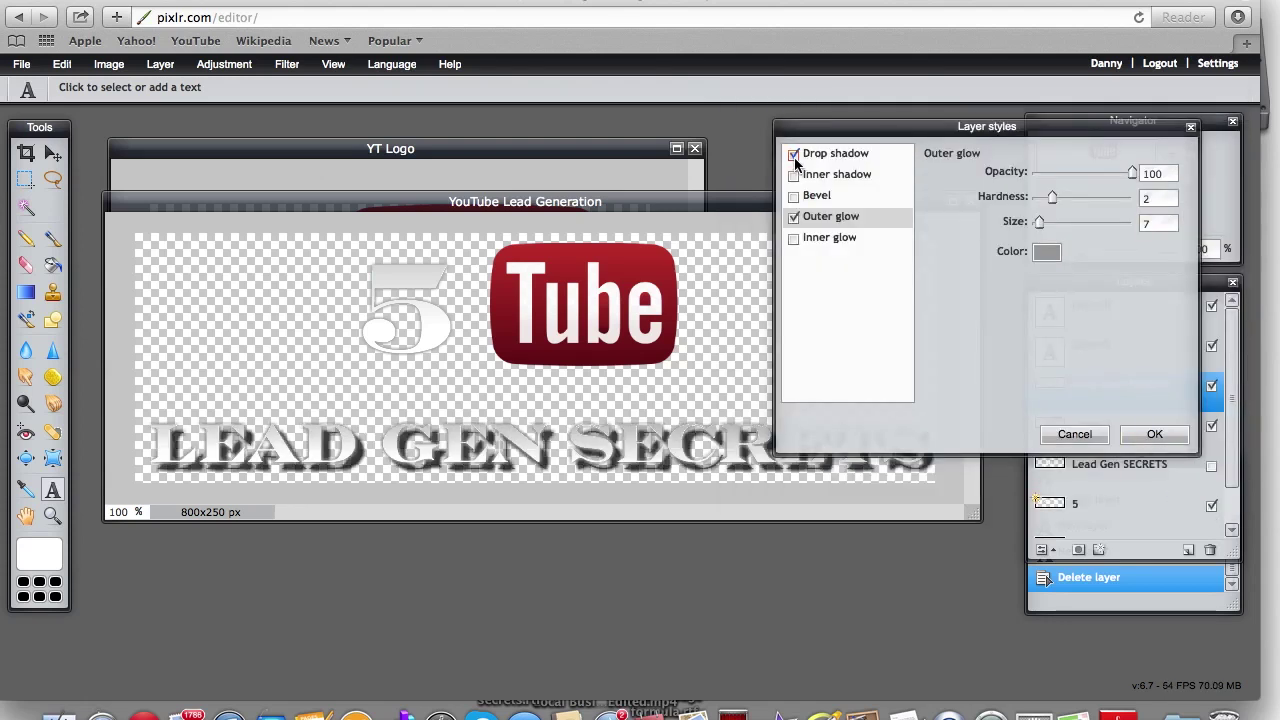
{"action": "left_click", "coordinate": [836, 155]}
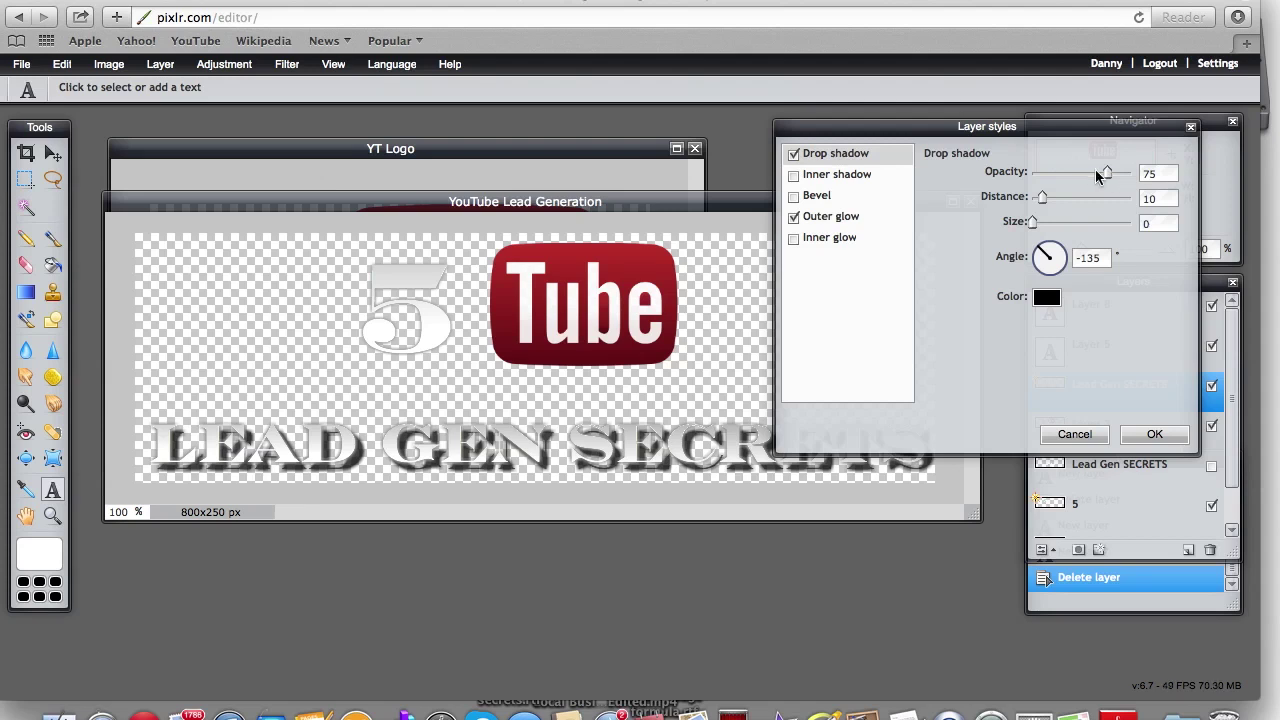
{"action": "left_click_drag", "start_coordinate": [1042, 197], "coordinate": [1038, 199]}
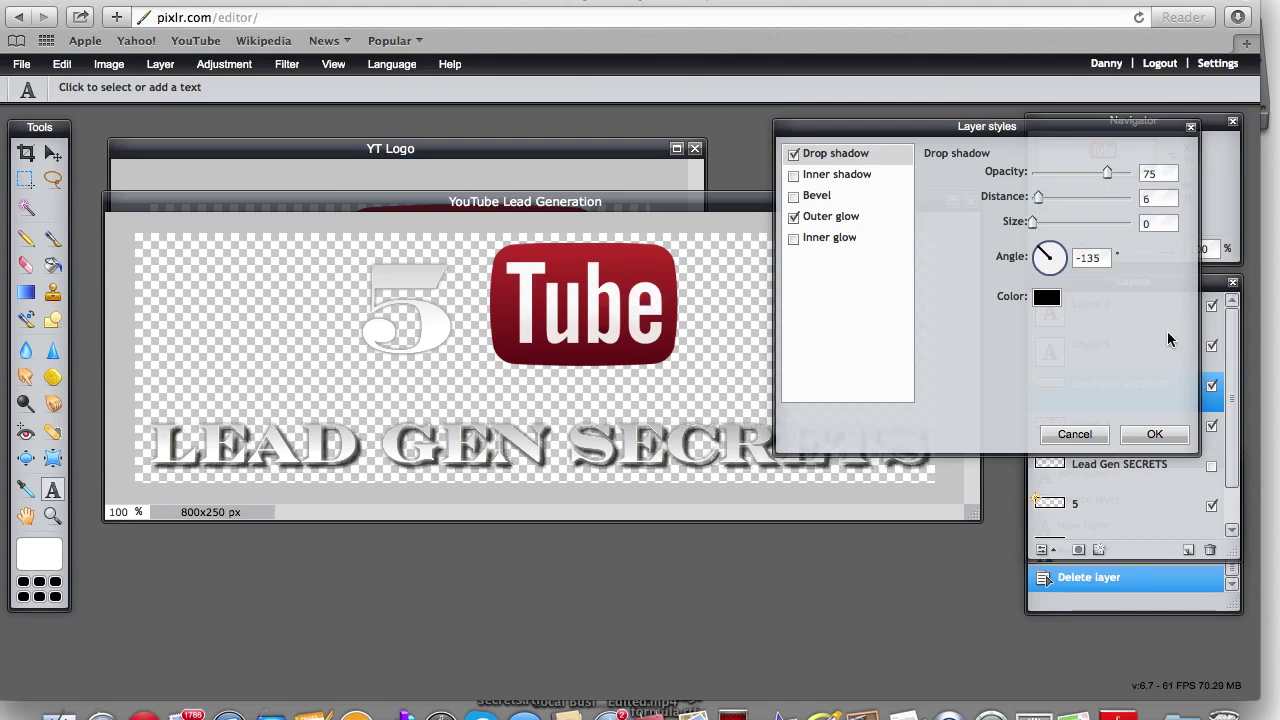
{"action": "left_click", "coordinate": [1156, 436]}
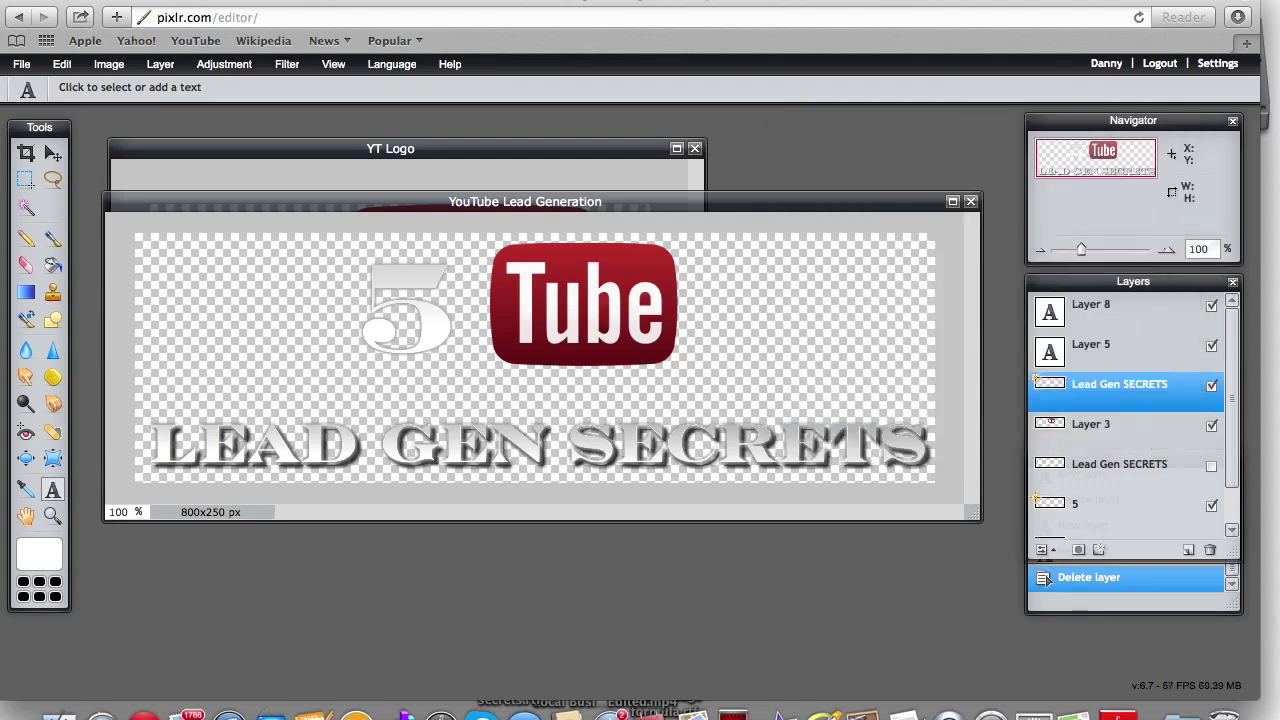
{"action": "left_click", "coordinate": [1102, 352]}
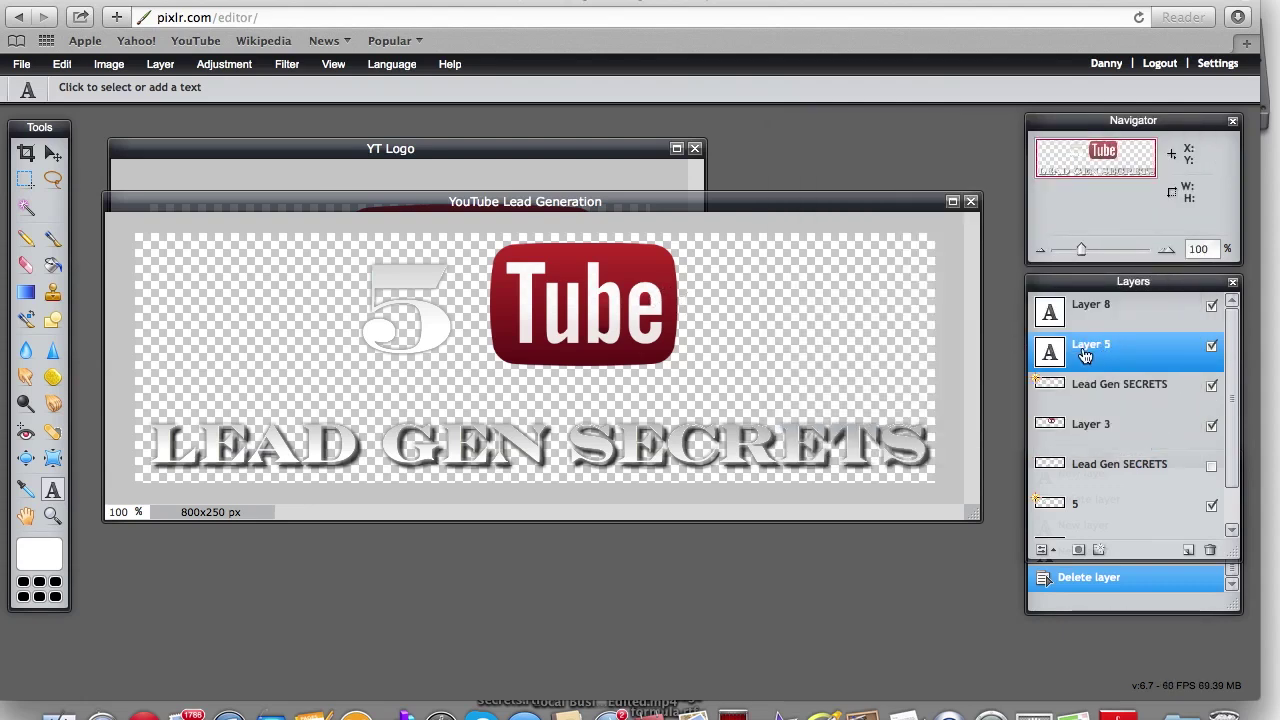
{"action": "left_click", "coordinate": [1102, 550]}
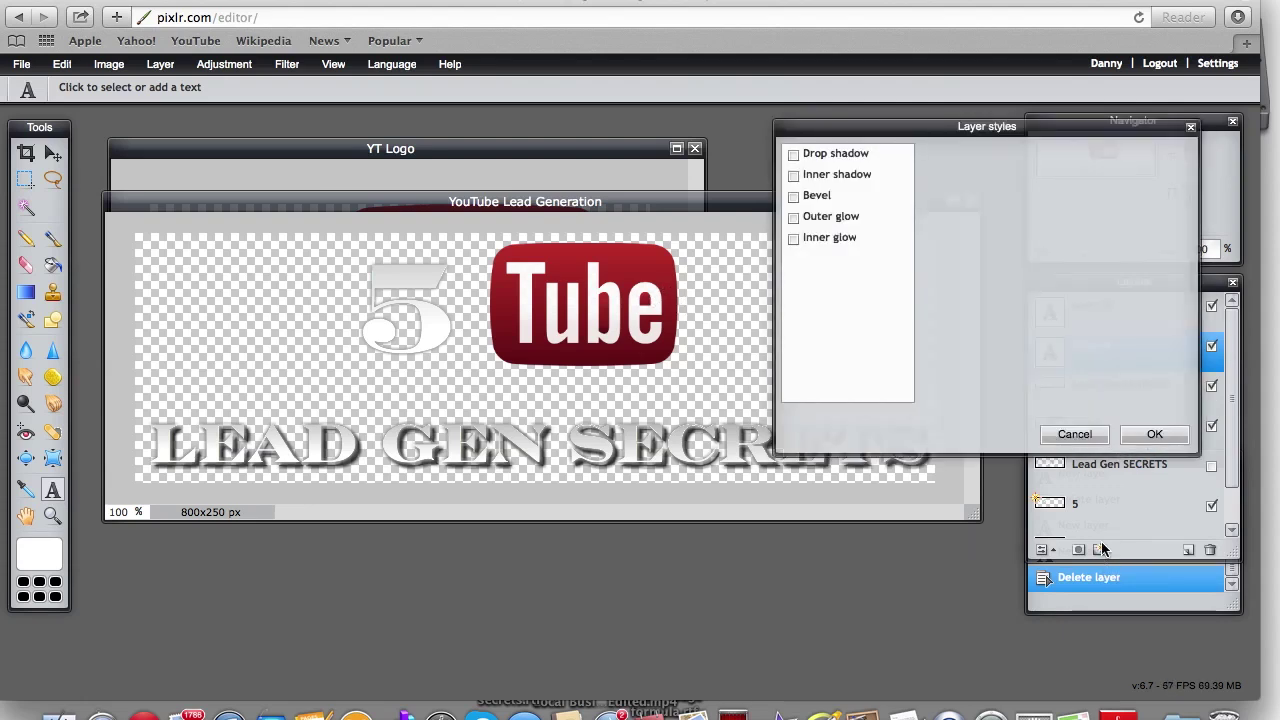
{"action": "left_click", "coordinate": [830, 156]}
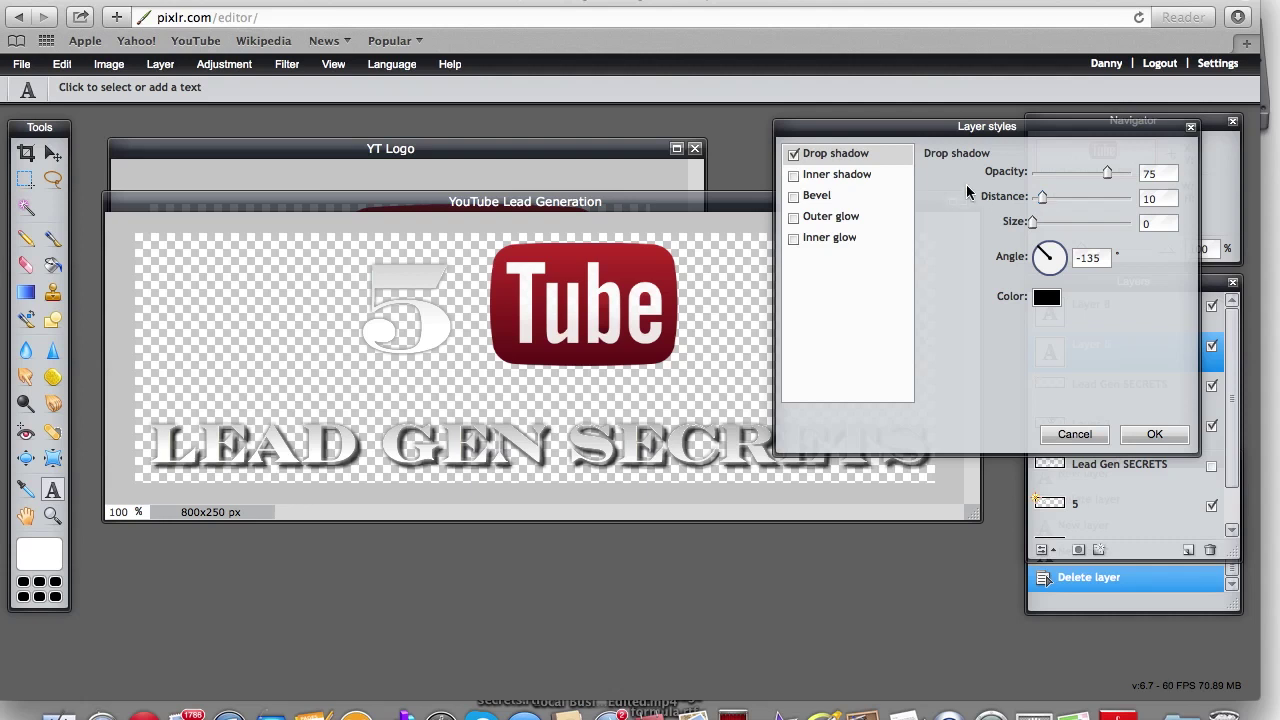
{"action": "left_click", "coordinate": [794, 218]}
{"action": "left_click", "coordinate": [821, 228]}
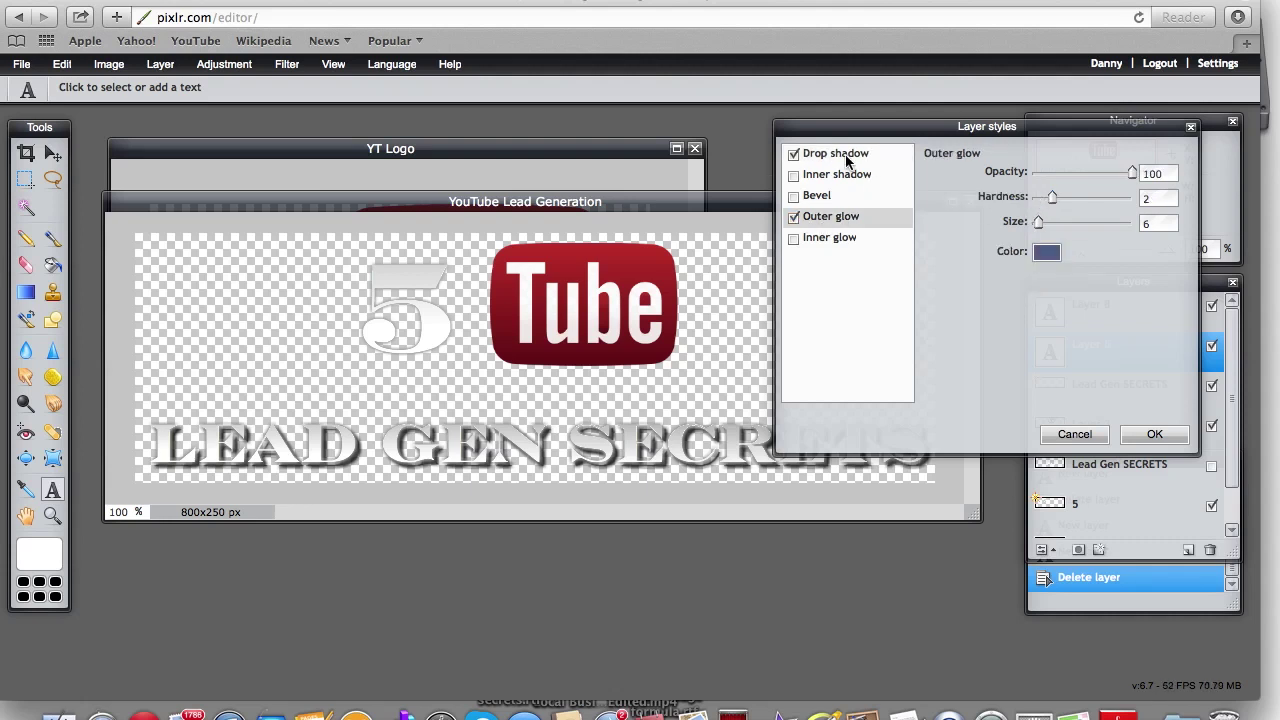
{"action": "left_click", "coordinate": [1073, 435]}
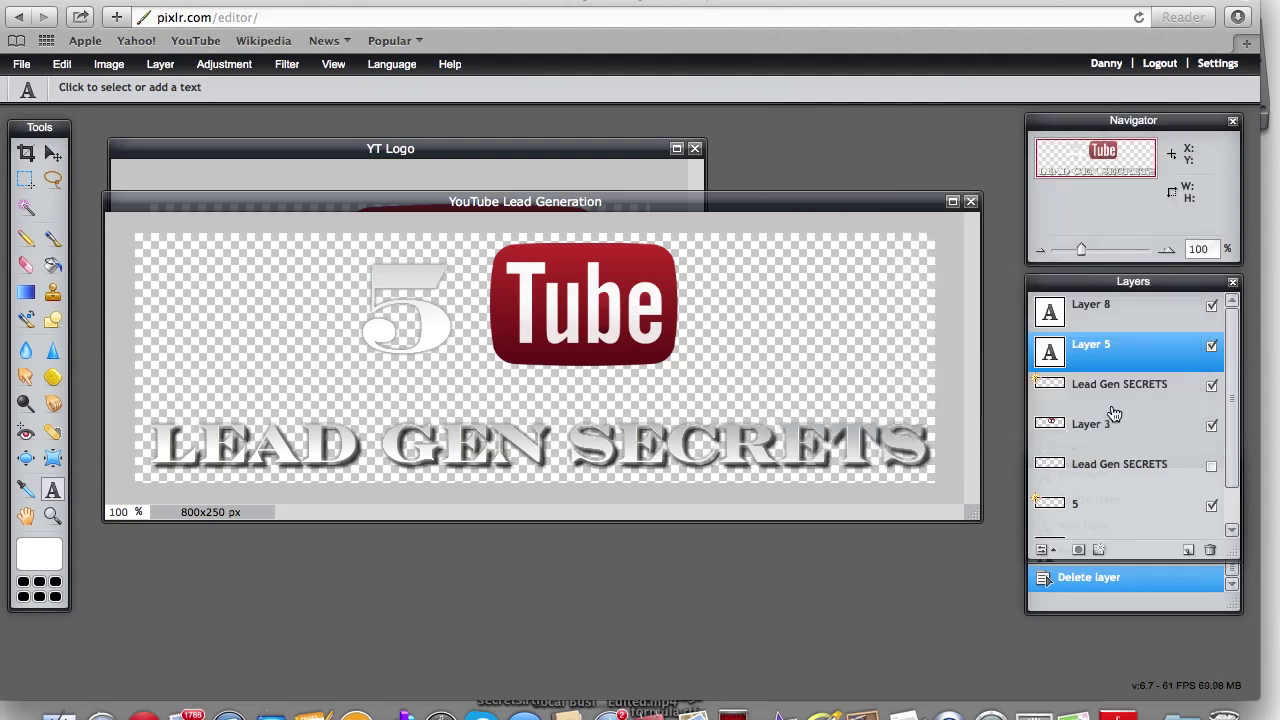
- Add a drop shadow with a distance of 7 to the "5" layer, keeping its outer glow
{"action": "scroll", "coordinate": [1230, 371], "scroll_direction": "down", "scroll_amount": 1}
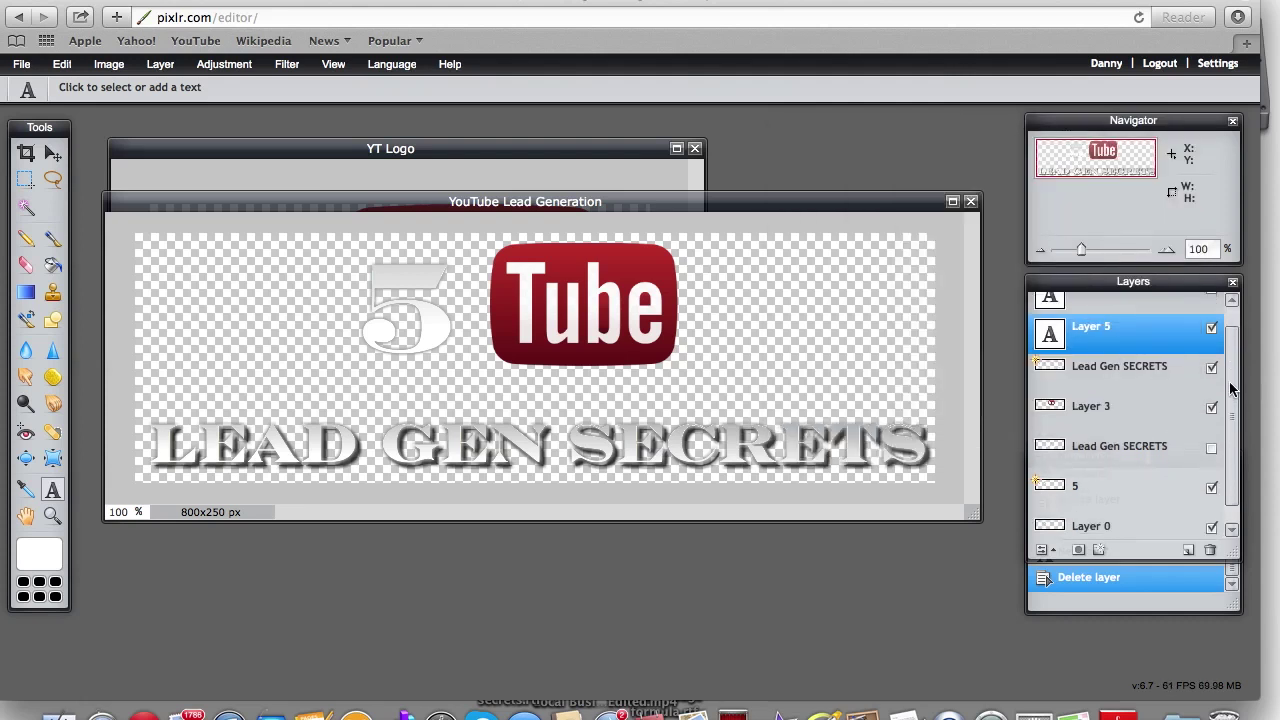
{"action": "left_click", "coordinate": [1082, 489]}
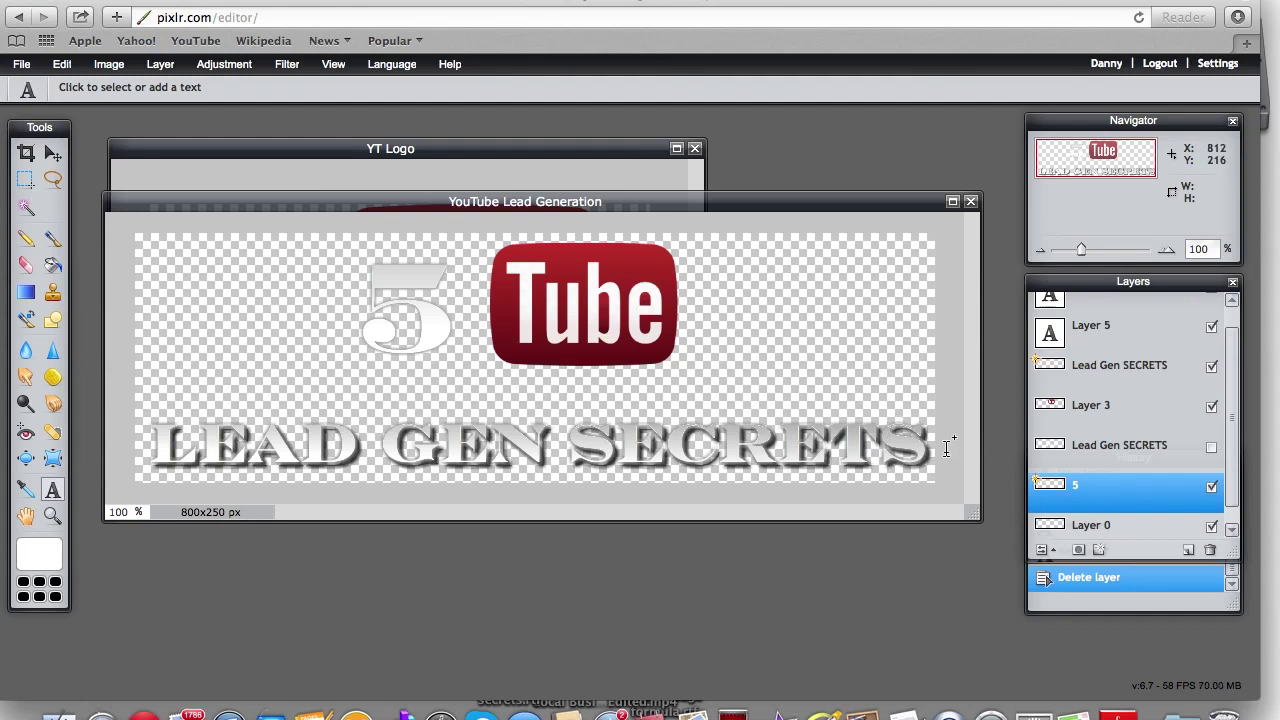
{"action": "left_click", "coordinate": [1099, 550]}
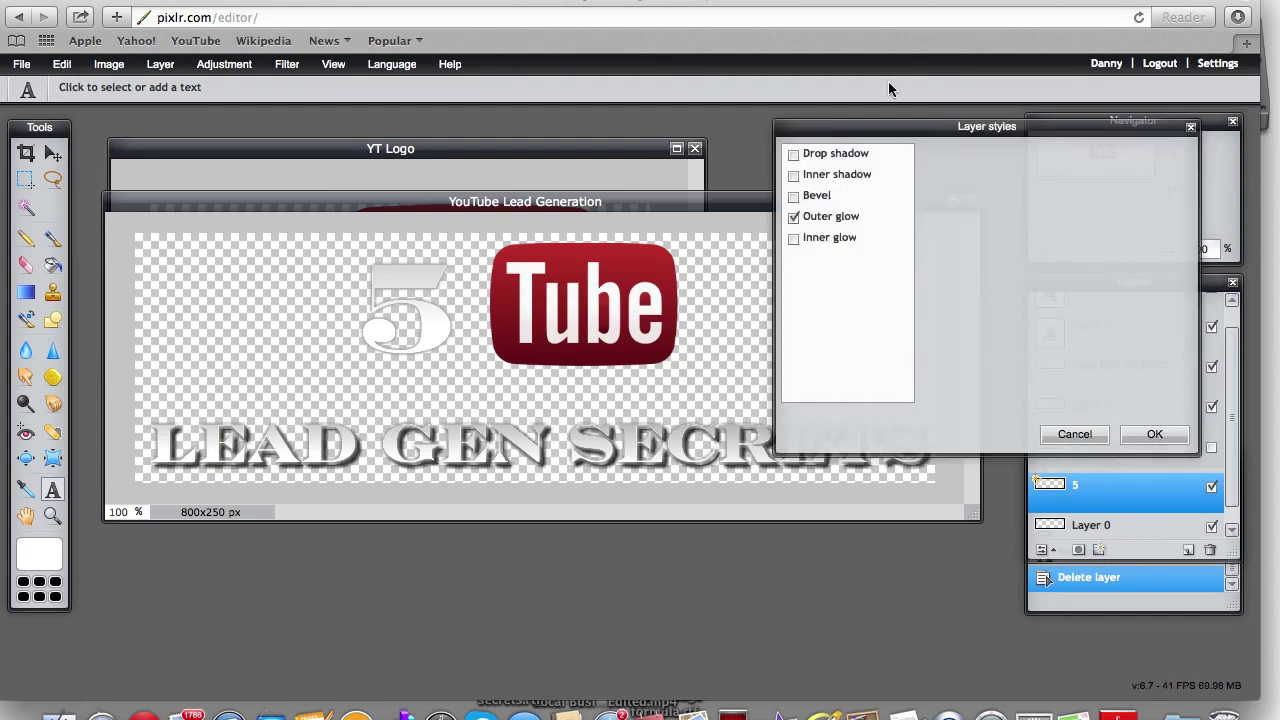
{"action": "left_click", "coordinate": [795, 156]}
{"action": "left_click", "coordinate": [830, 156]}
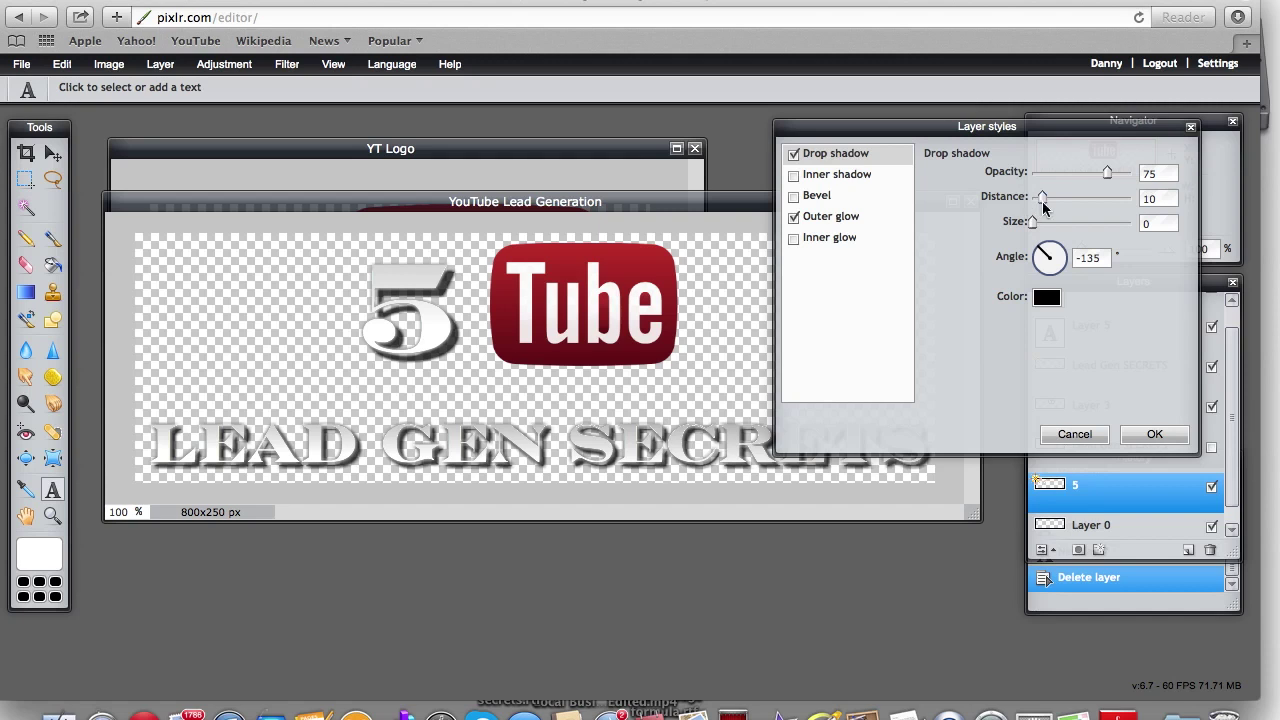
{"action": "left_click_drag", "start_coordinate": [1043, 201], "coordinate": [1038, 201]}
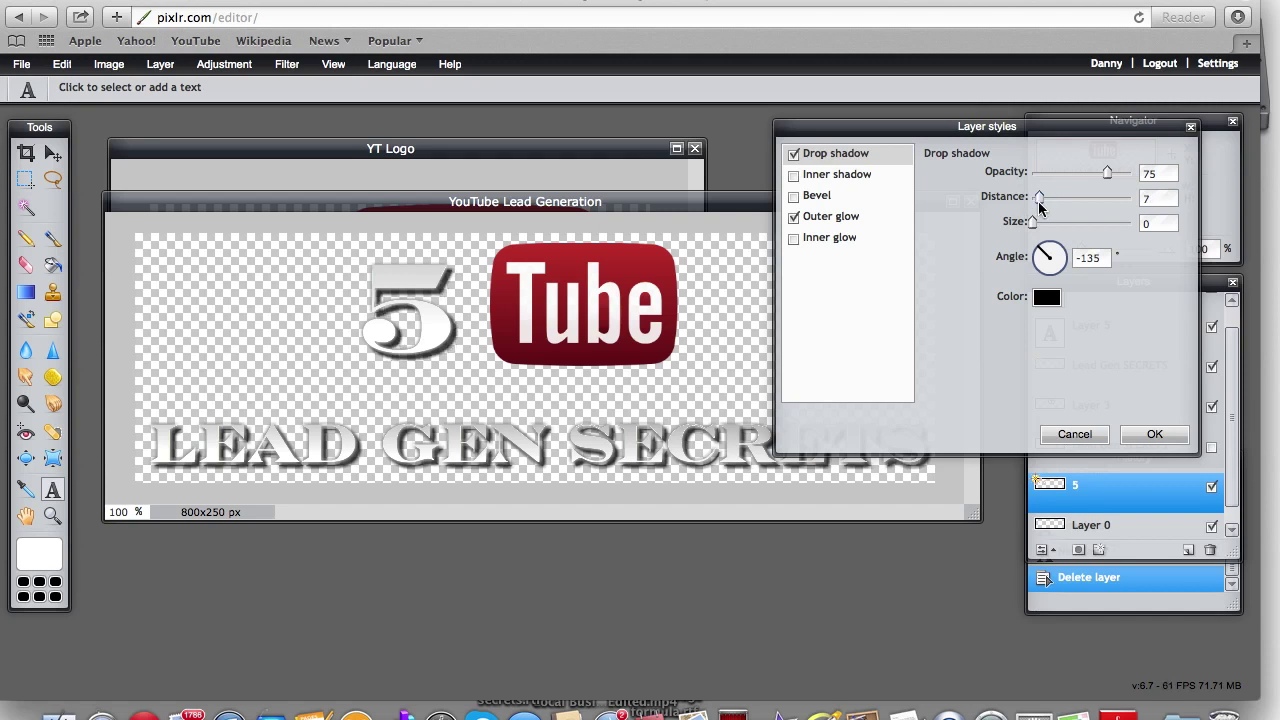
{"action": "left_click", "coordinate": [1133, 435]}
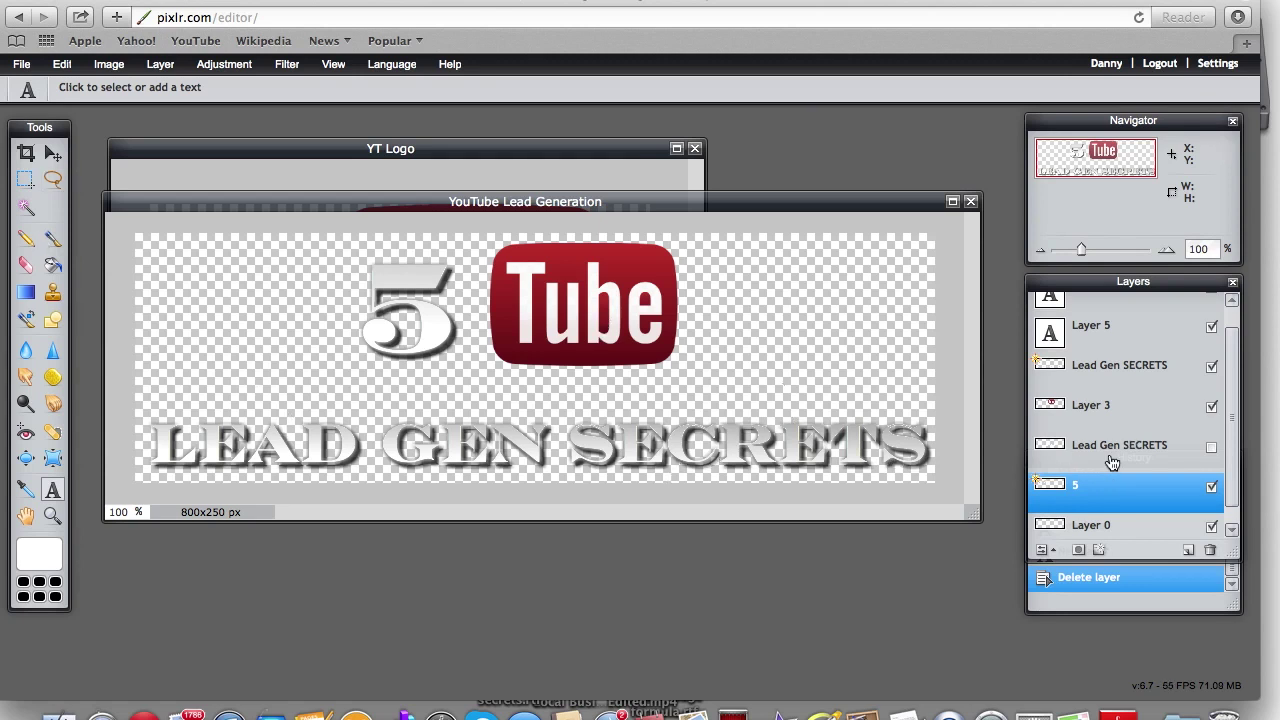
- Move the "Lead Gen SECRETS" text straight up so it sits just below the "5" and the Tube badge
{"action": "left_click", "coordinate": [1115, 366]}
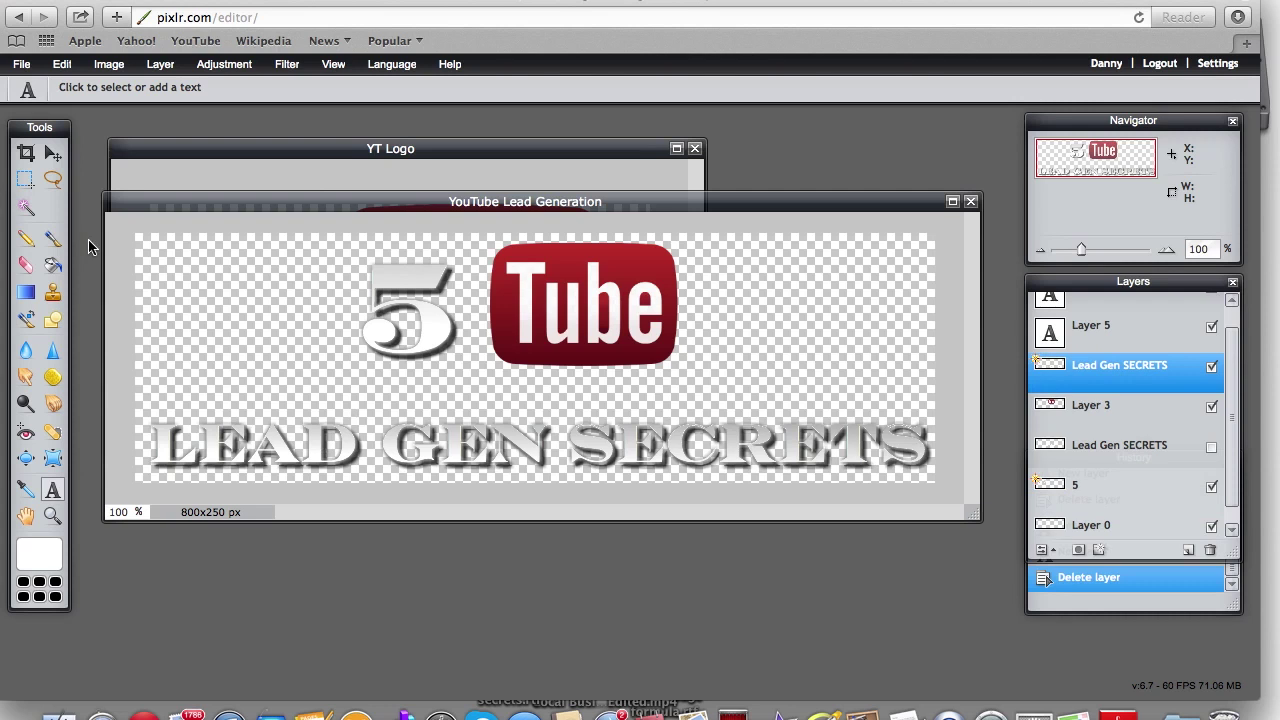
{"action": "left_click", "coordinate": [53, 153]}
{"action": "left_click_drag", "start_coordinate": [510, 455], "coordinate": [511, 404]}
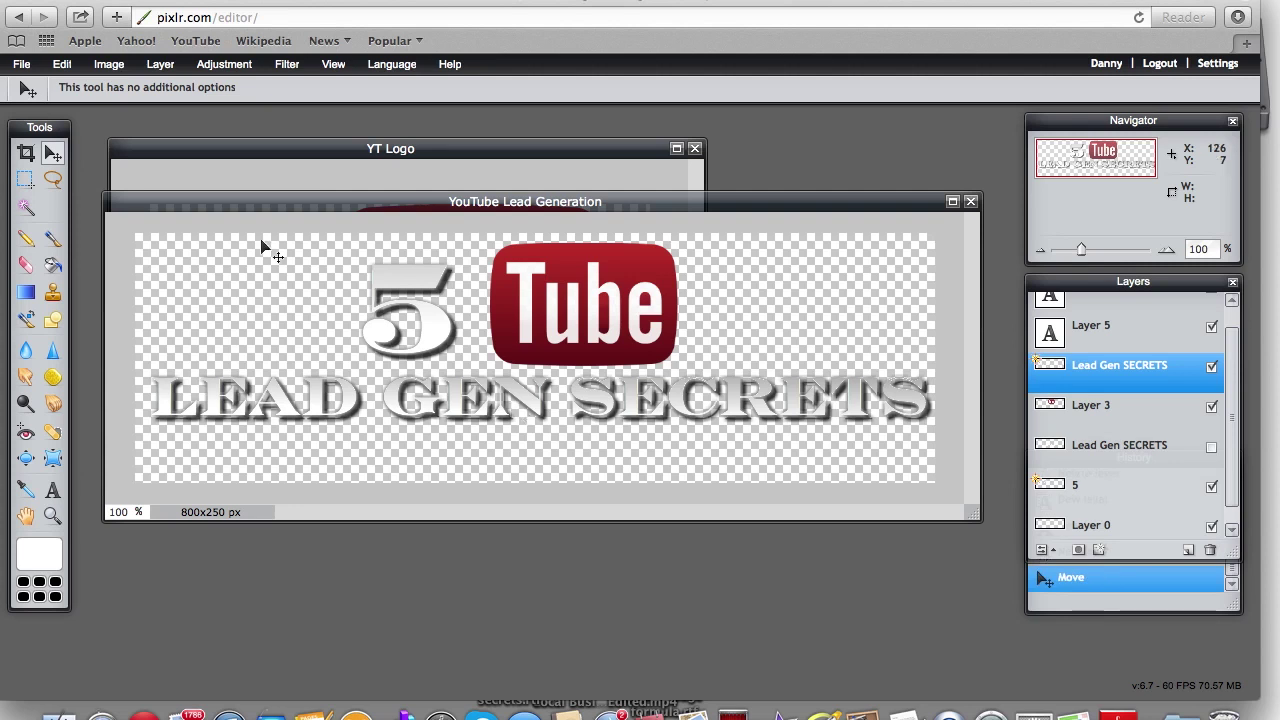
- Open the 1366x1024 dollar-bill photo "Untitled" from the "Backgrounds Squeeze Pages" folder of the Pixlr image library
{"action": "left_click", "coordinate": [20, 64]}
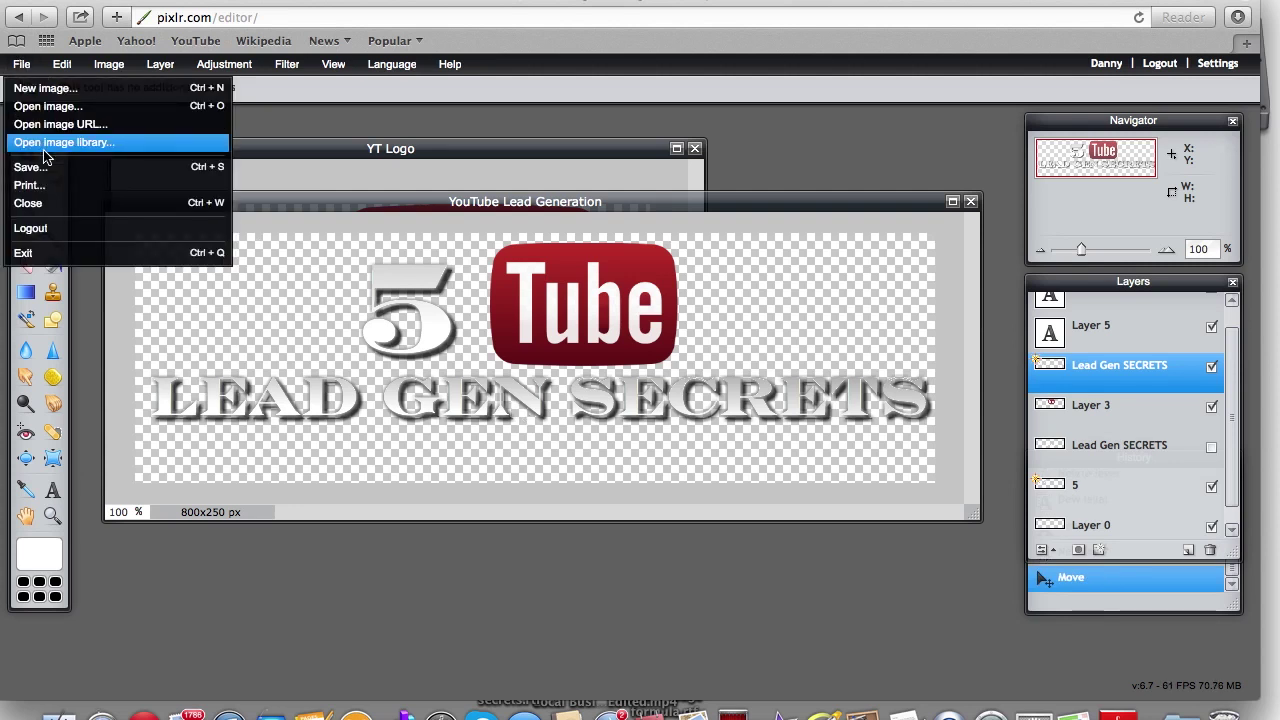
{"action": "left_click", "coordinate": [44, 150]}
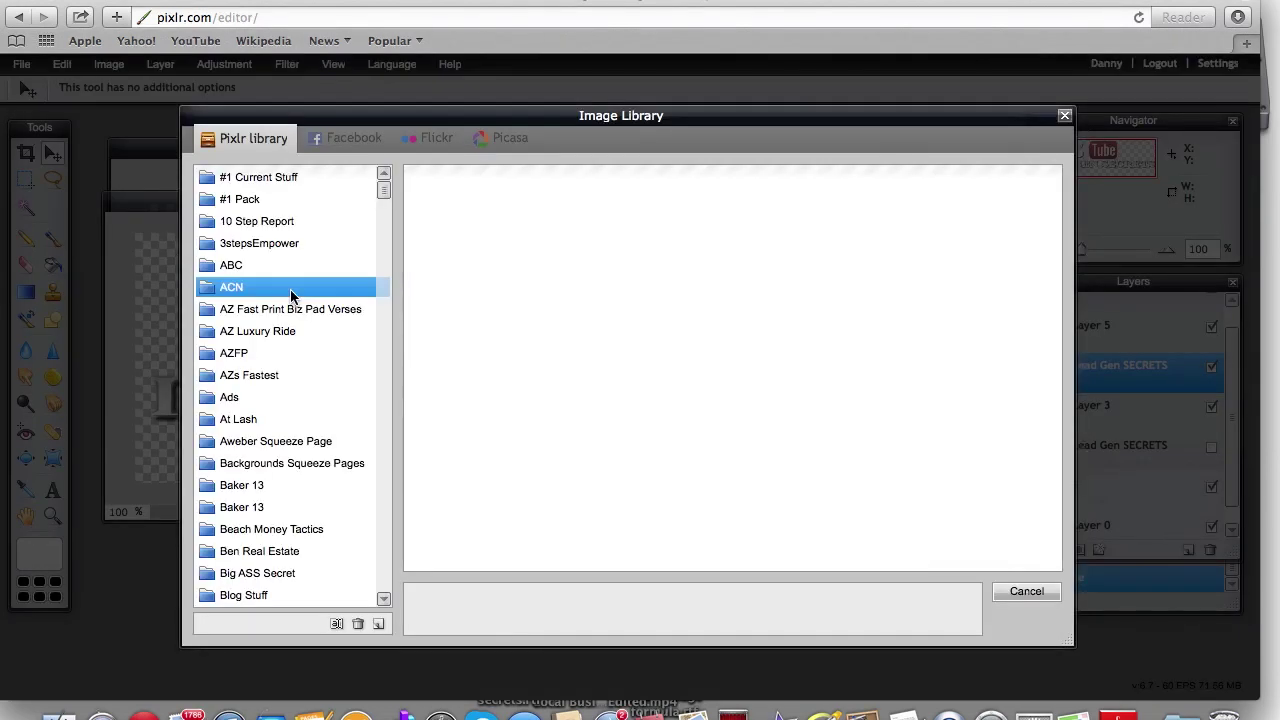
{"action": "left_click", "coordinate": [287, 466]}
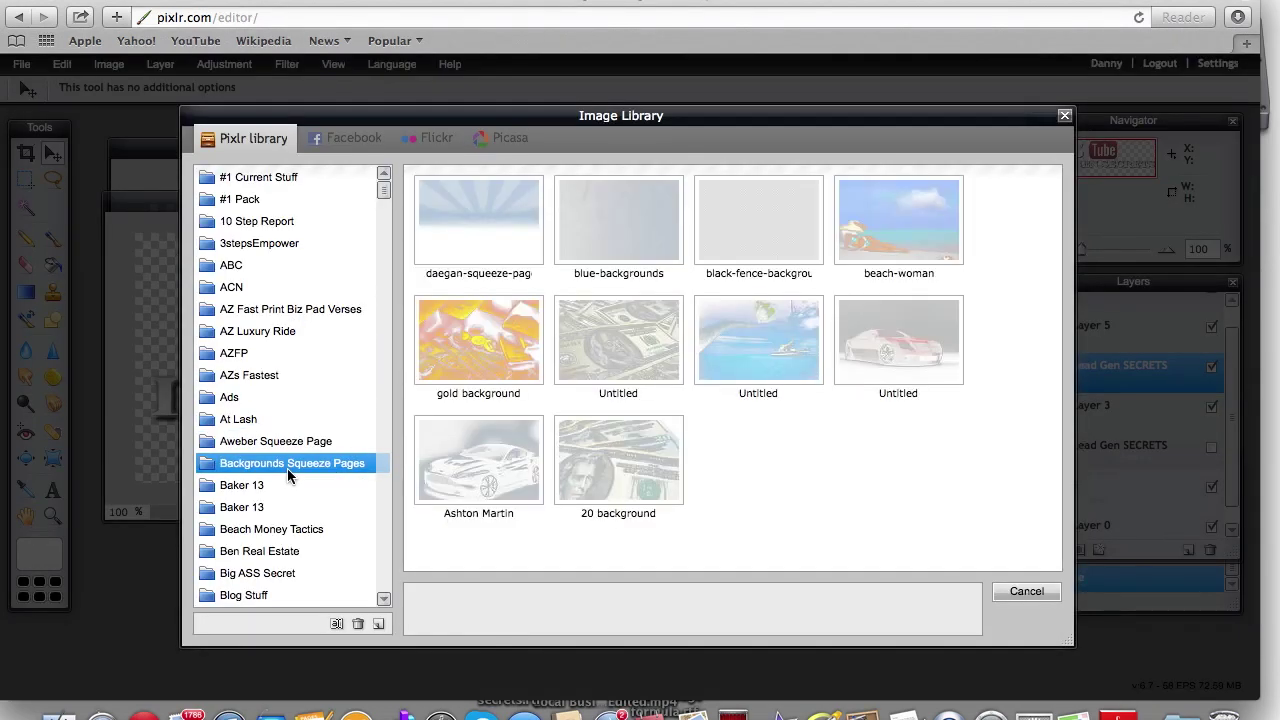
{"action": "left_click", "coordinate": [616, 367]}
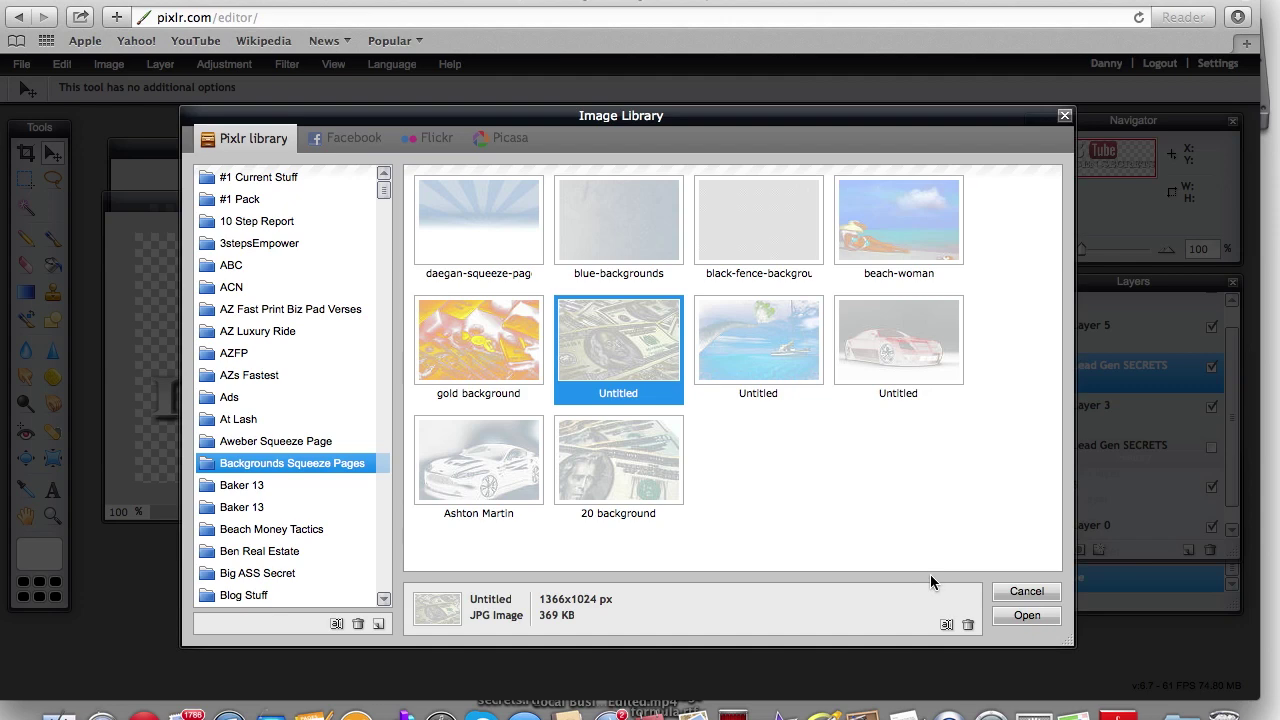
{"action": "left_click", "coordinate": [1020, 616]}
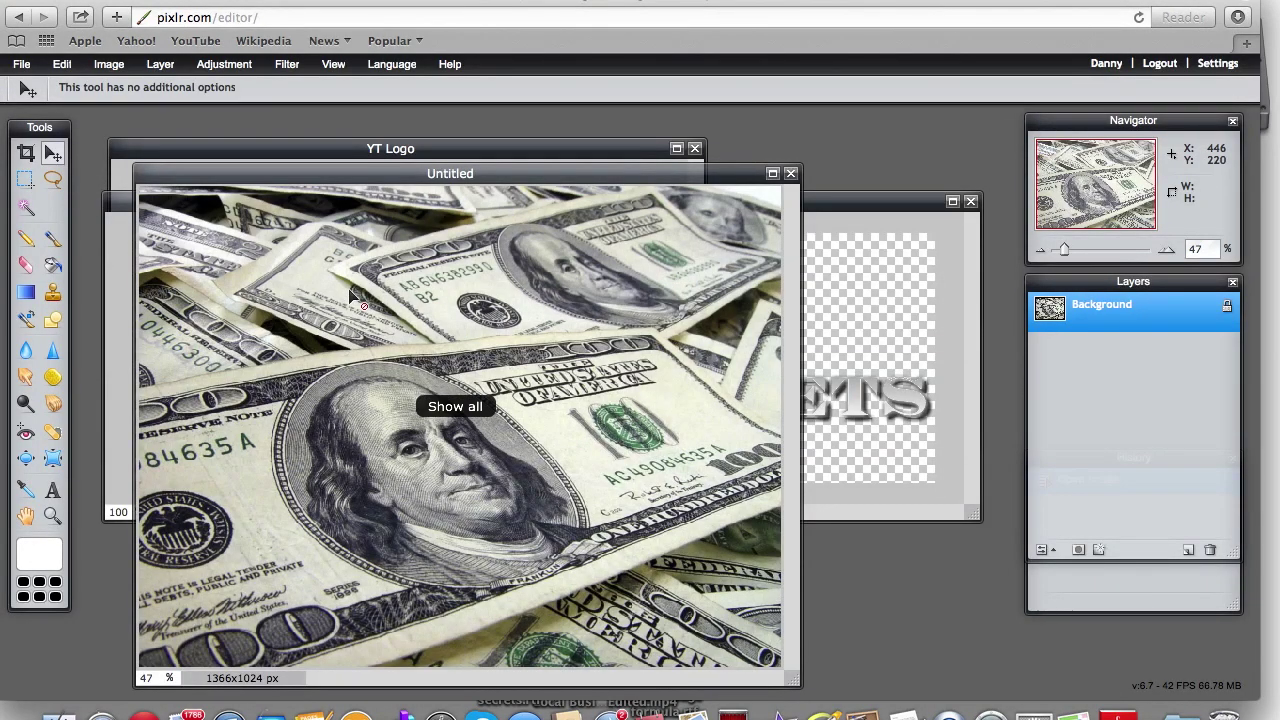
- Copy an area of about 1354 by 799 px from the dollar-bill photo, close it, and paste the copy into the YouTube Lead Generation image
{"action": "left_click", "coordinate": [26, 179]}
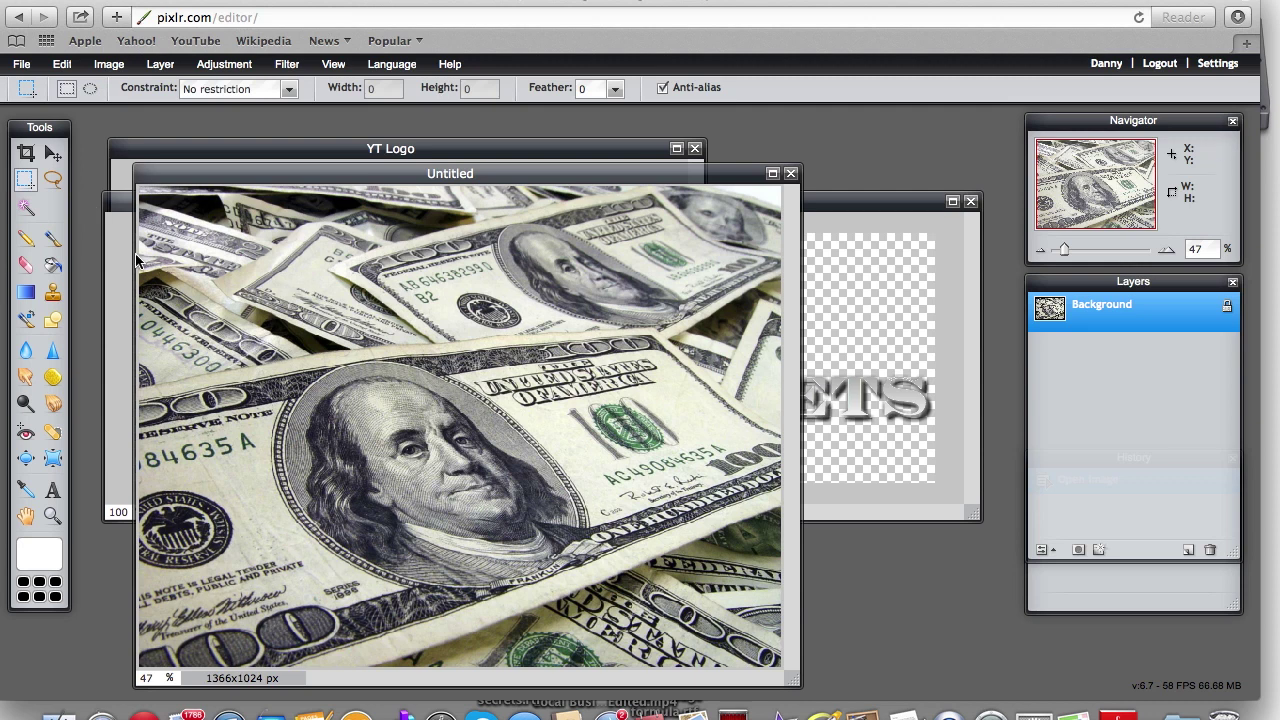
{"action": "left_click_drag", "start_coordinate": [143, 256], "coordinate": [778, 630]}
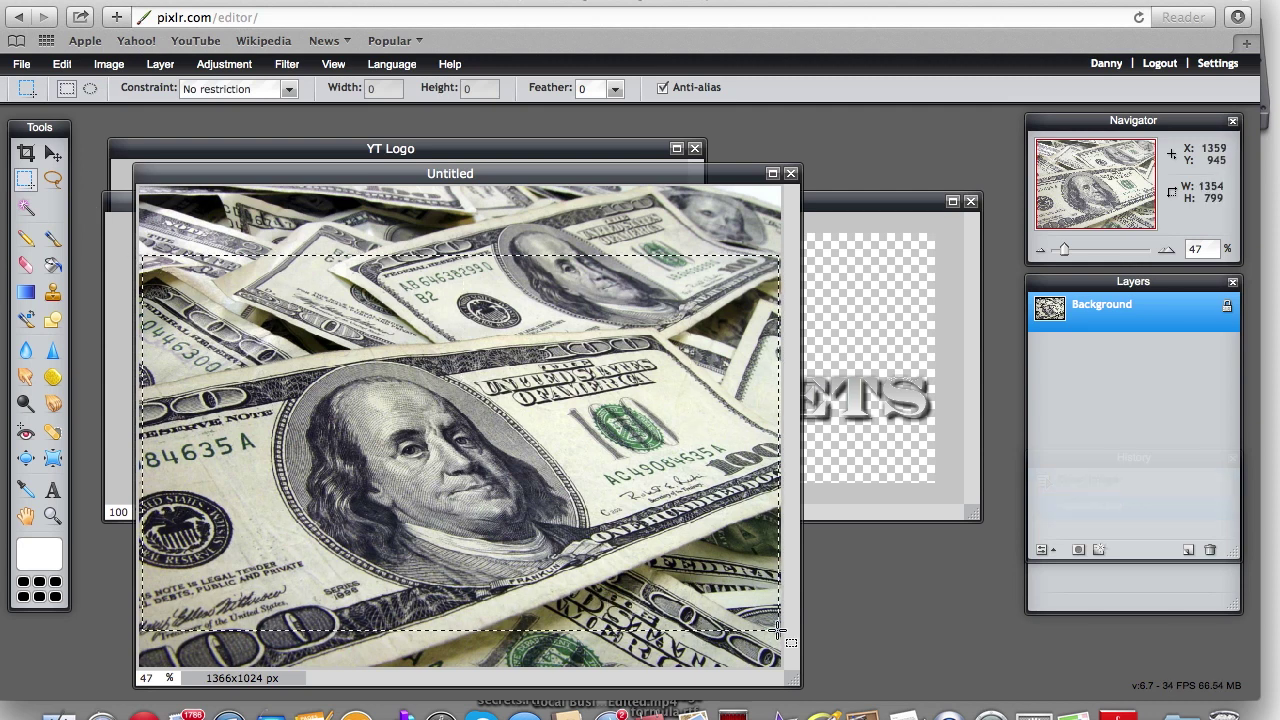
{"action": "key", "text": "super+c"}
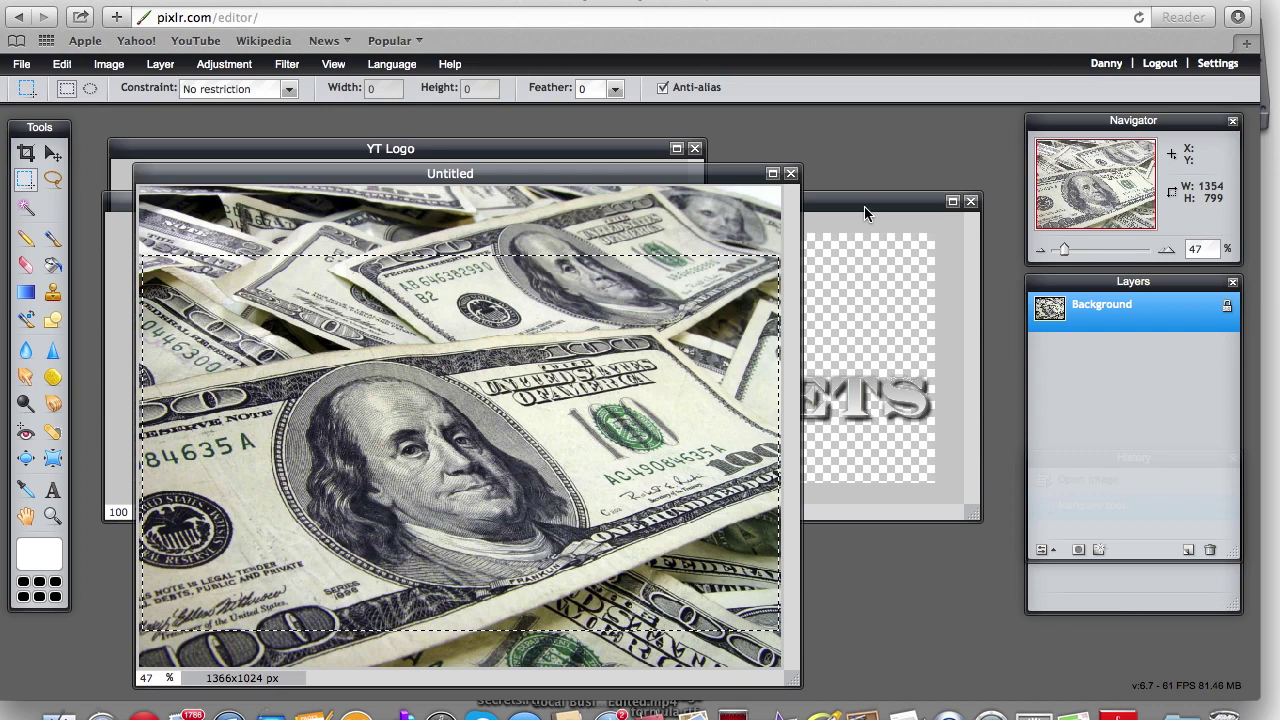
{"action": "left_click", "coordinate": [790, 173]}
{"action": "left_click", "coordinate": [658, 414]}
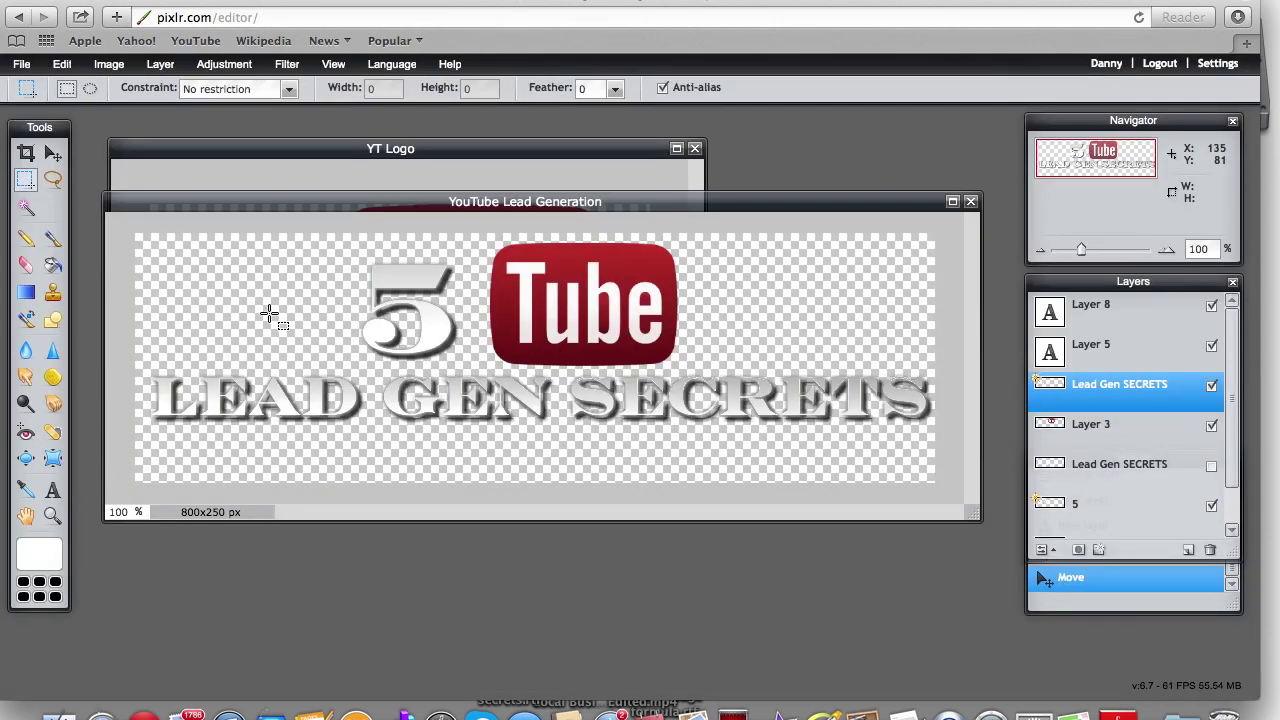
{"action": "key", "text": "super+v"}
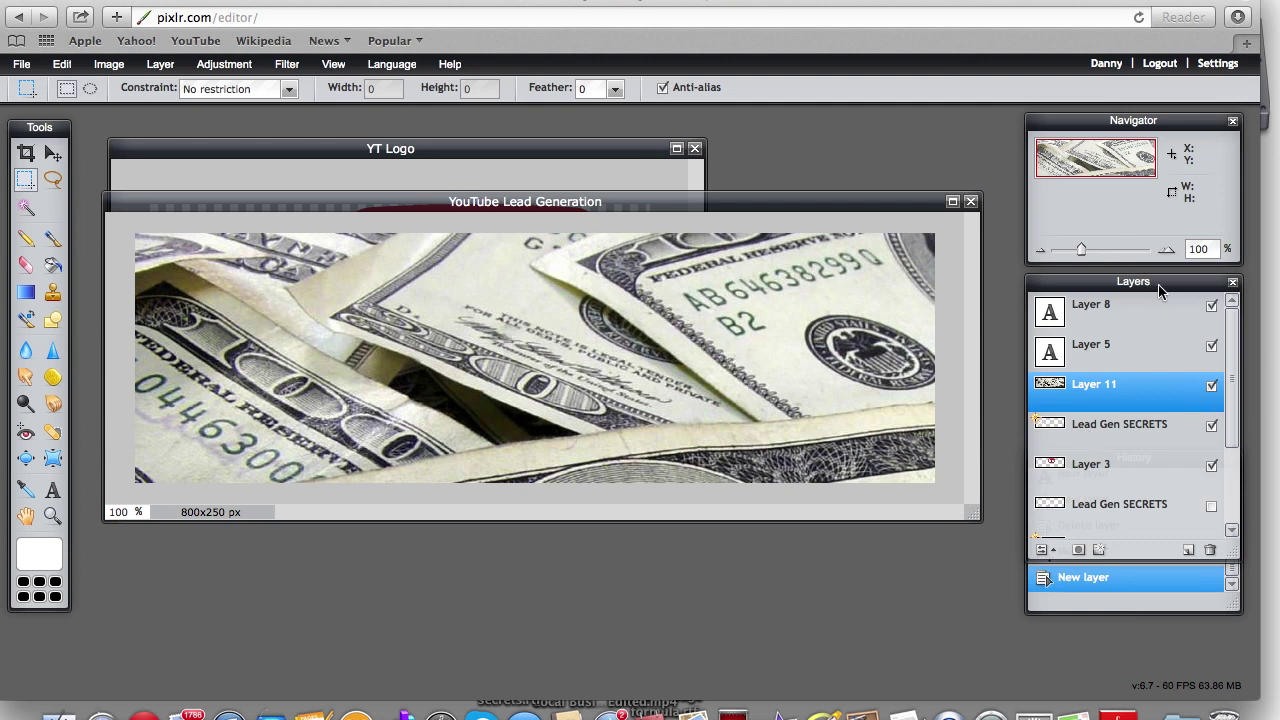
- Move the pasted dollar-bill layer below the "5" layer, directly above Layer 0, and rearrange the image window and Layers panel
{"action": "left_click_drag", "start_coordinate": [1158, 289], "coordinate": [1073, 266]}
{"action": "left_click_drag", "start_coordinate": [1150, 531], "coordinate": [1152, 628]}
{"action": "left_click_drag", "start_coordinate": [1056, 370], "coordinate": [1056, 553]}
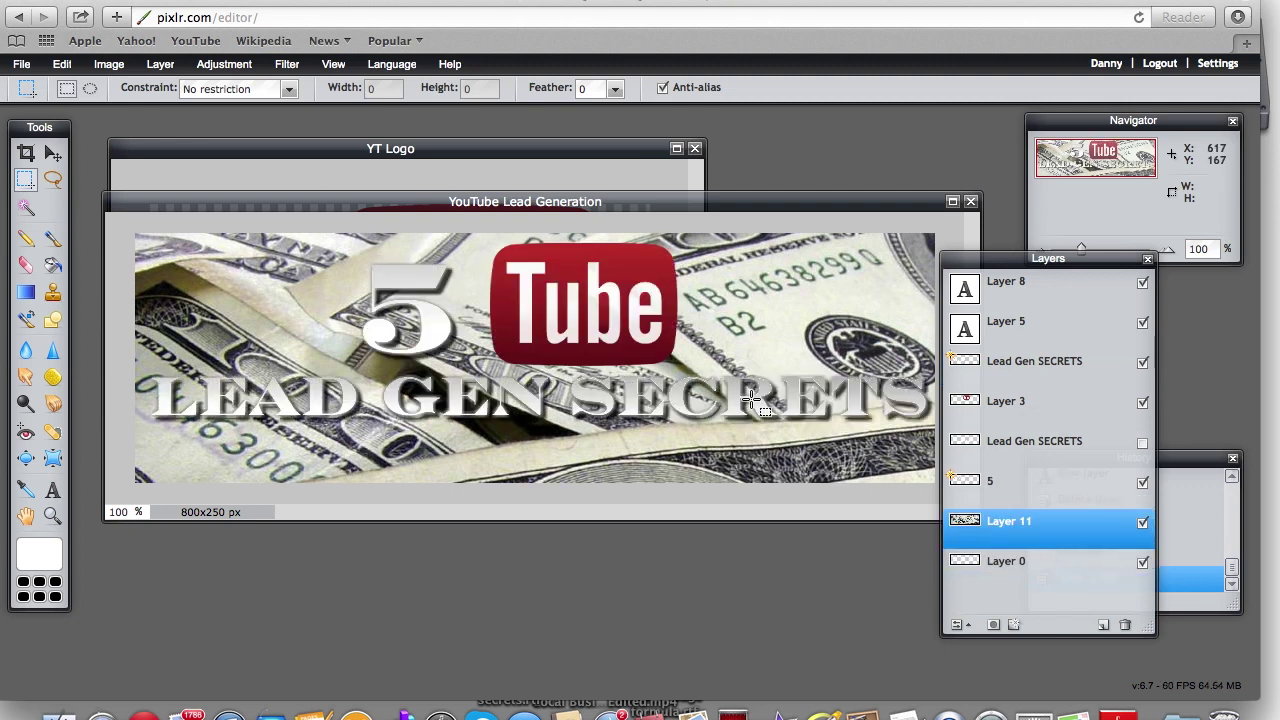
{"action": "left_click_drag", "start_coordinate": [680, 203], "coordinate": [673, 170]}
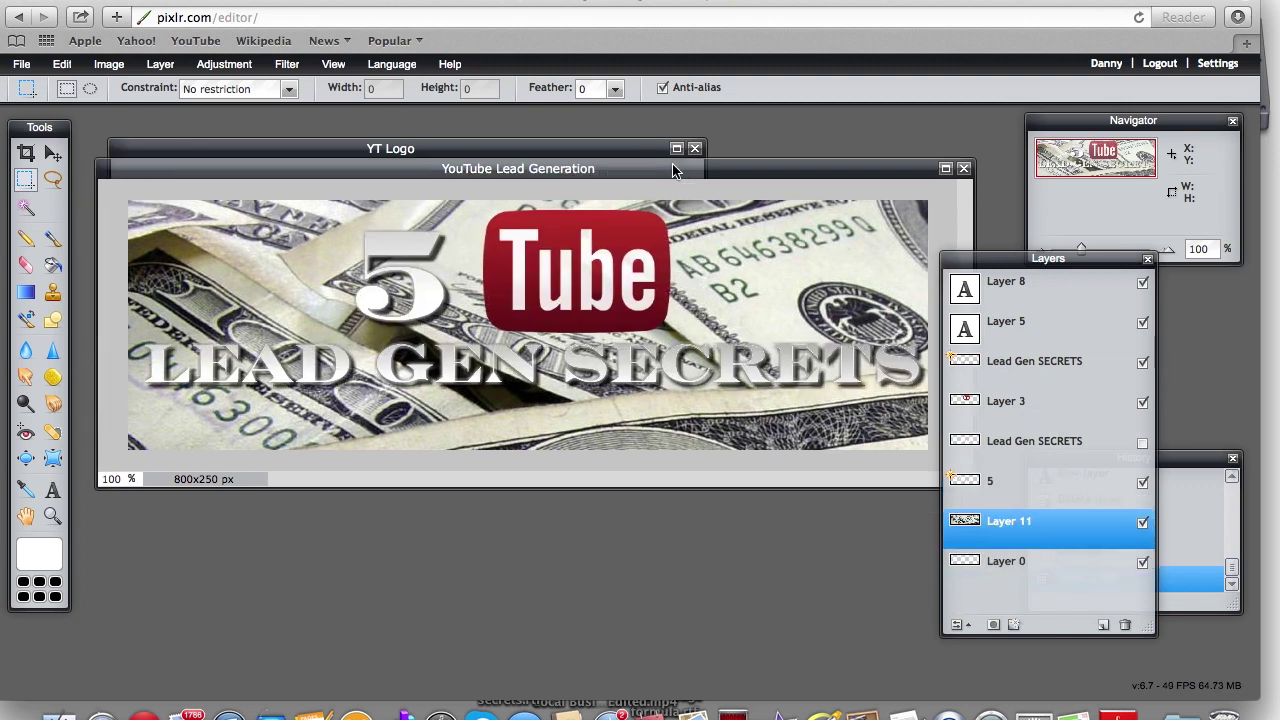
{"action": "left_click_drag", "start_coordinate": [981, 262], "coordinate": [1068, 279]}
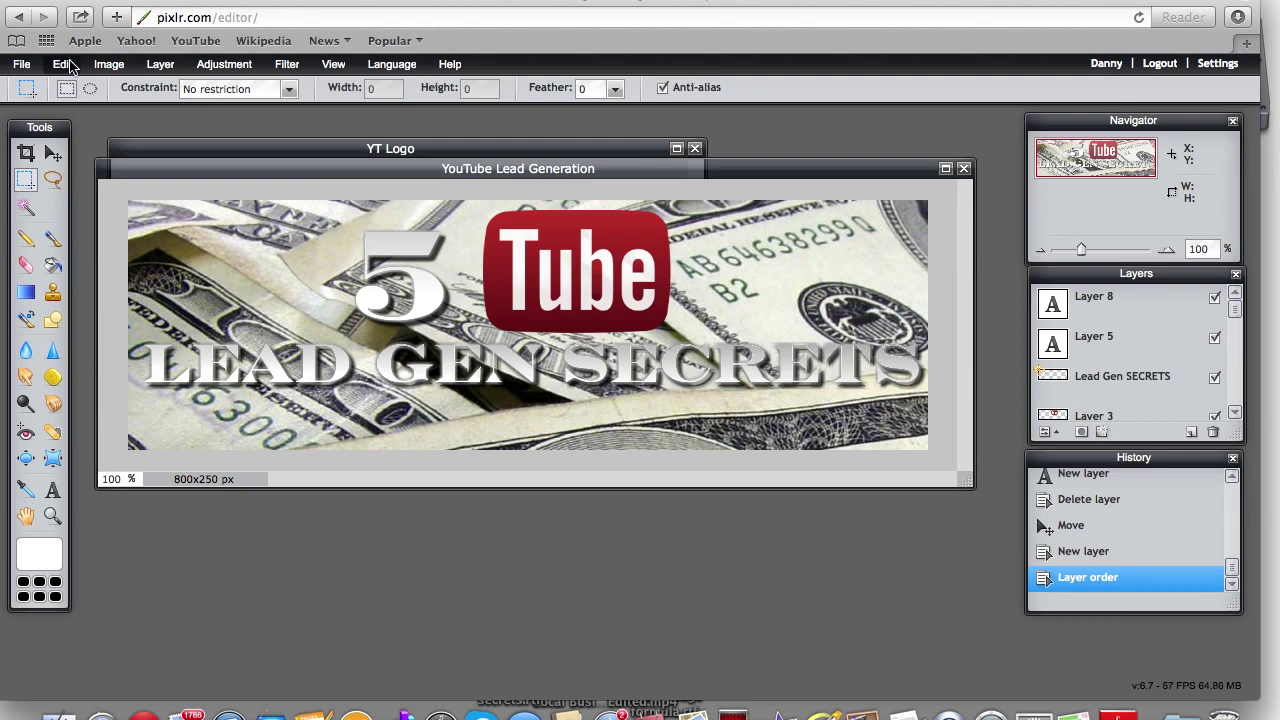
- Shrink and reposition the pasted dollar-bill layer with Free transform so the portrait bill fills the whole 800x250 canvas
{"action": "left_click", "coordinate": [63, 66]}
{"action": "left_click", "coordinate": [85, 210]}
{"action": "key", "text": "Return"}
{"action": "left_click_drag", "start_coordinate": [620, 445], "coordinate": [752, 492]}
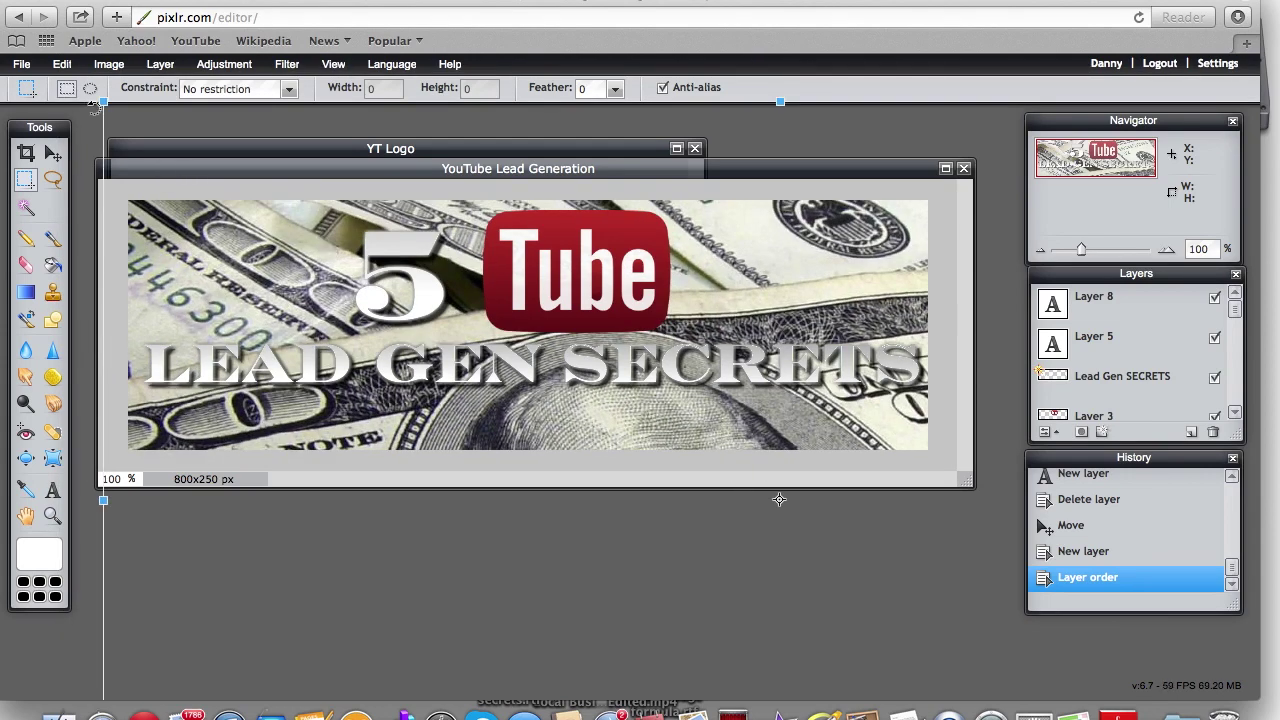
{"action": "left_click_drag", "start_coordinate": [104, 100], "coordinate": [208, 162]}
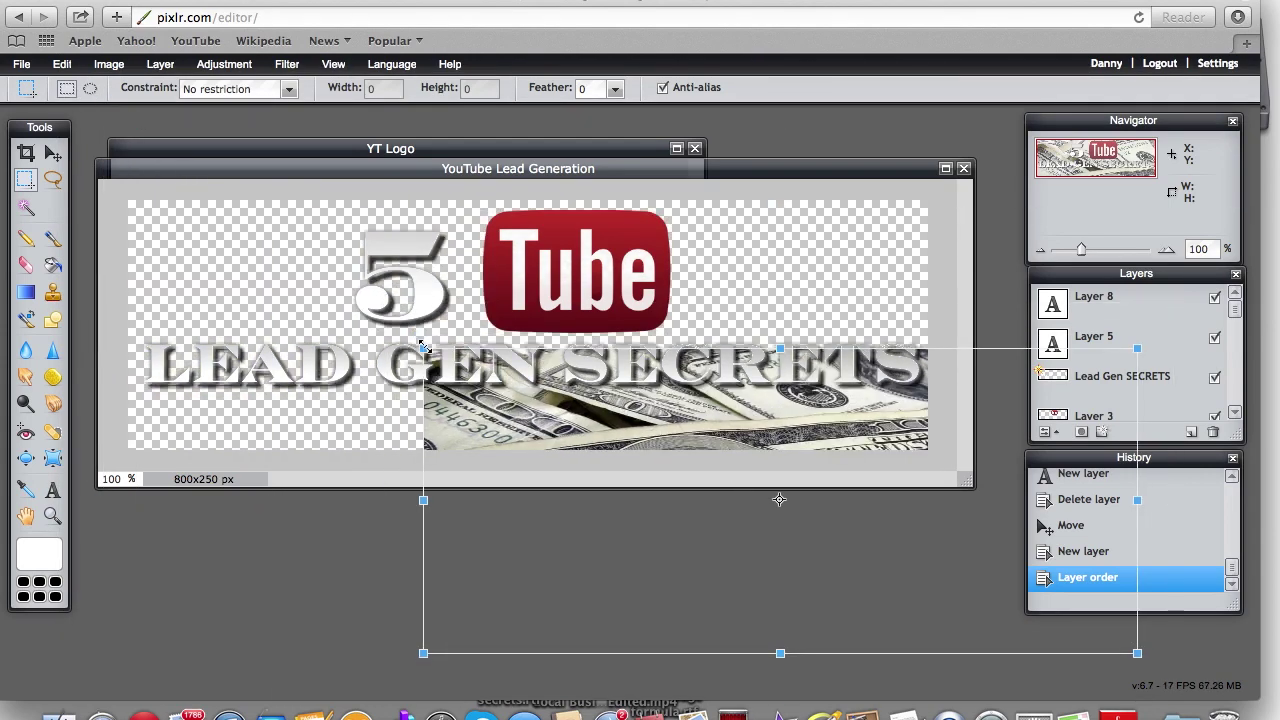
{"action": "left_click_drag", "start_coordinate": [355, 415], "coordinate": [240, 413]}
{"action": "left_click_drag", "start_coordinate": [803, 461], "coordinate": [914, 485]}
{"action": "left_click_drag", "start_coordinate": [866, 444], "coordinate": [907, 452]}
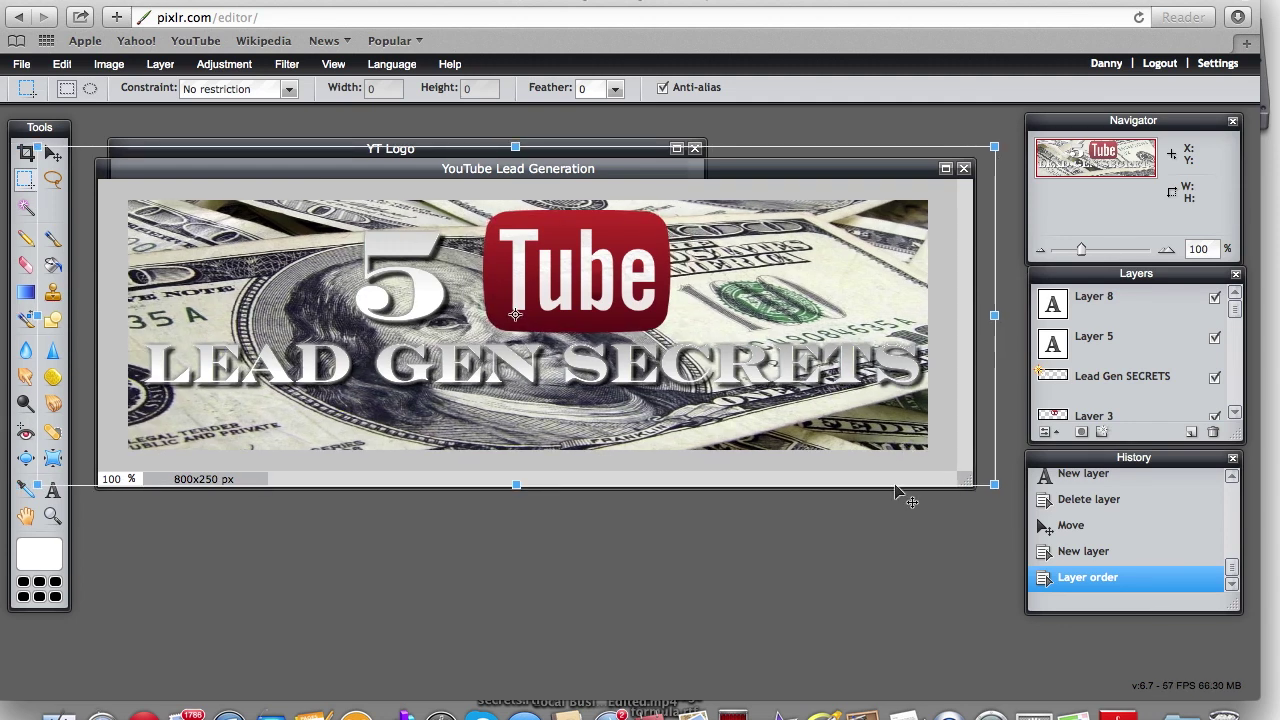
{"action": "left_click", "coordinate": [918, 519]}
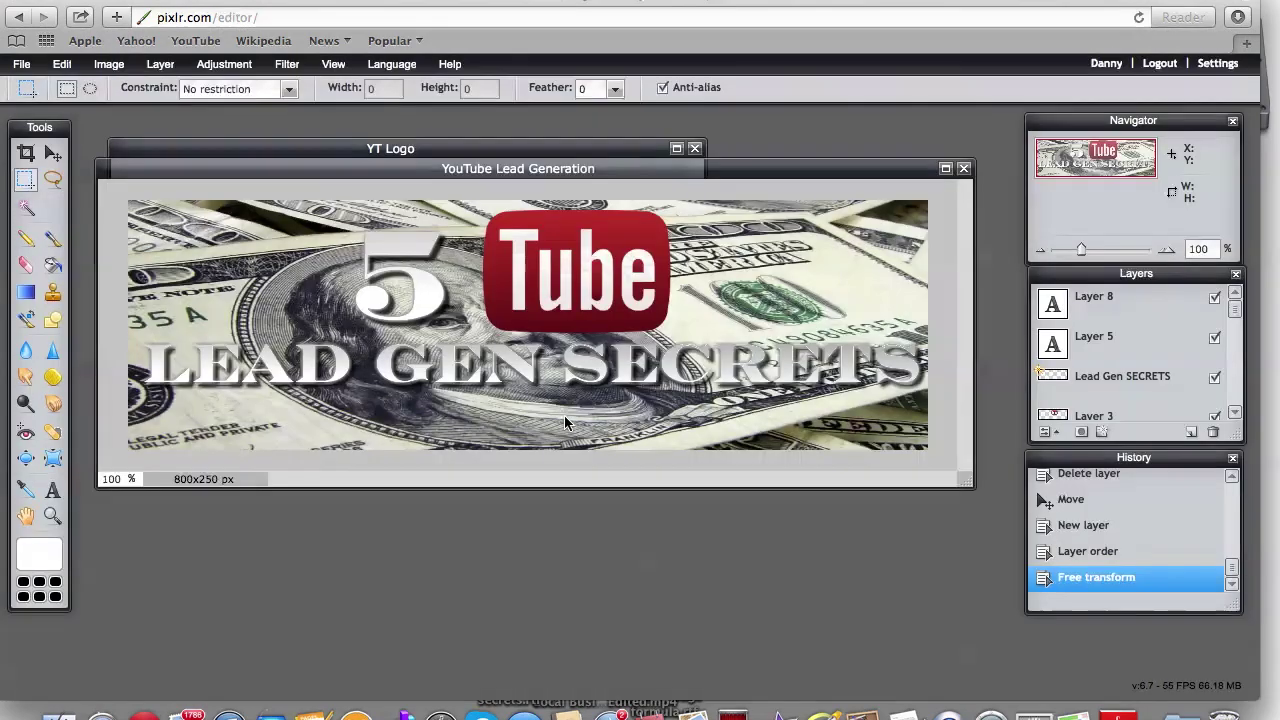
{"action": "left_click", "coordinate": [562, 418]}
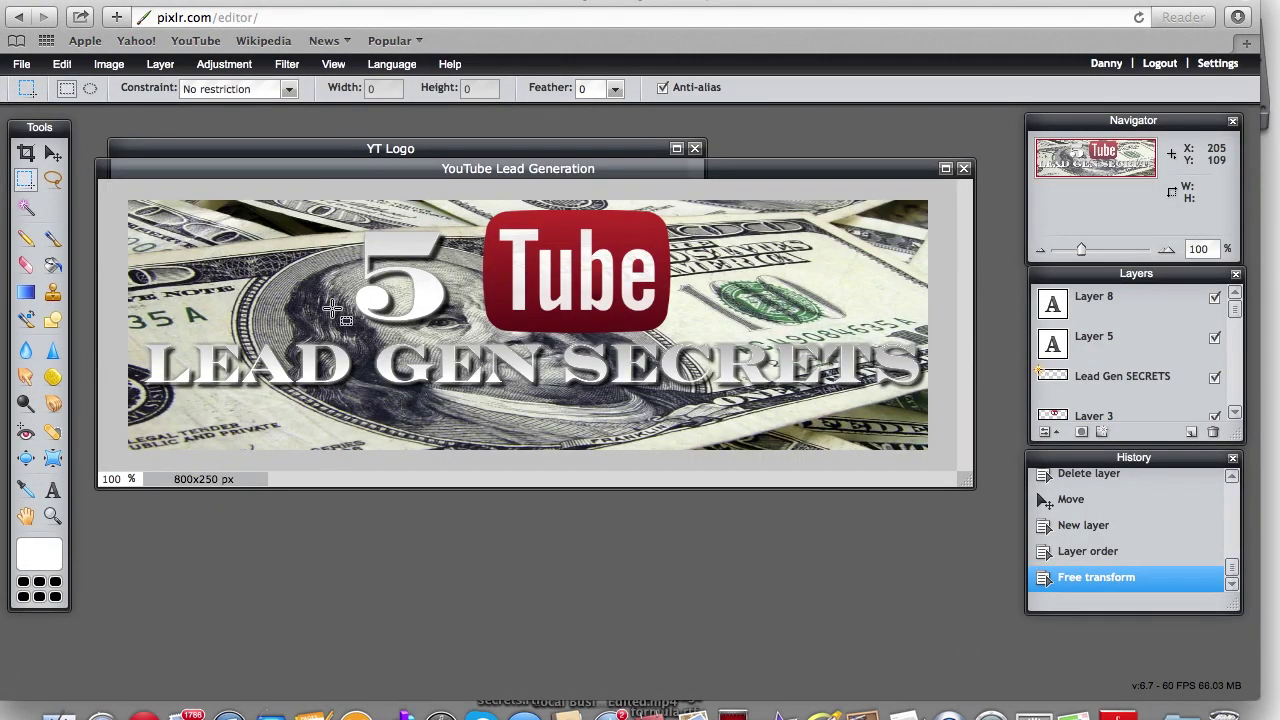
- Cover the dollar-bill photo with a new layer filled in grey 949494 at 56 opacity, beneath the header text and badge
{"action": "left_click", "coordinate": [53, 264]}
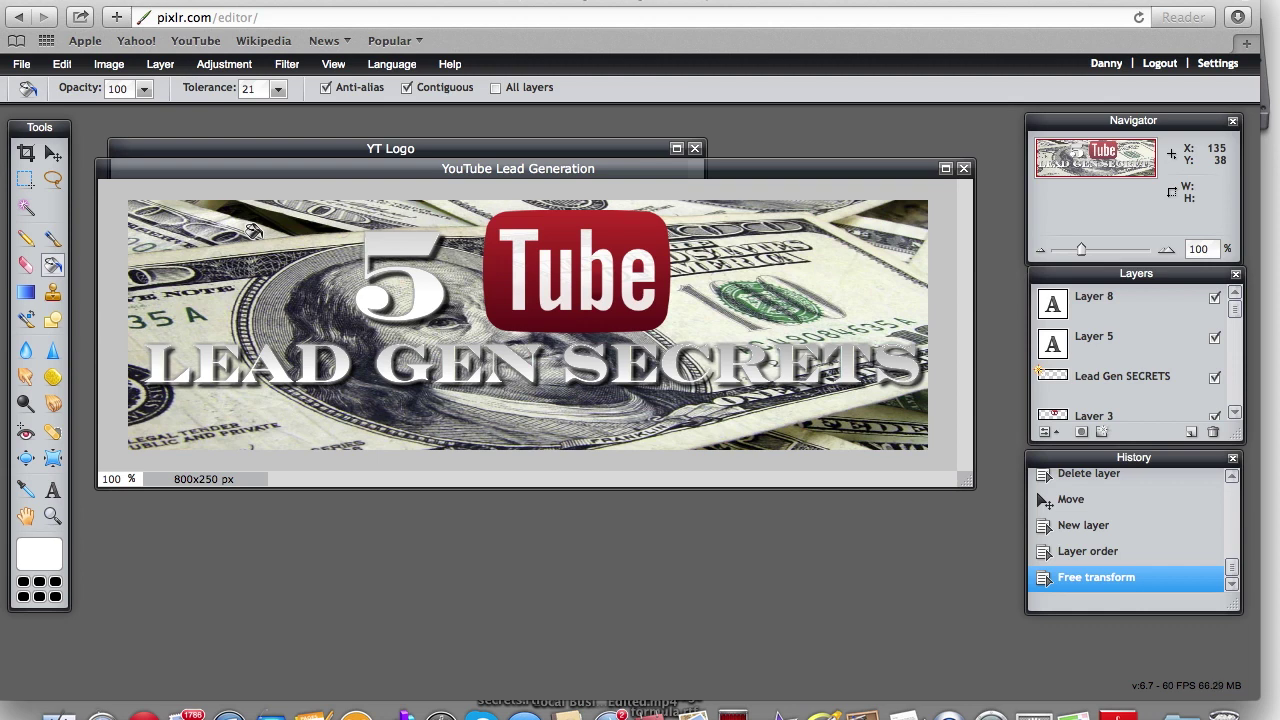
{"action": "left_click", "coordinate": [160, 64]}
{"action": "left_click", "coordinate": [180, 84]}
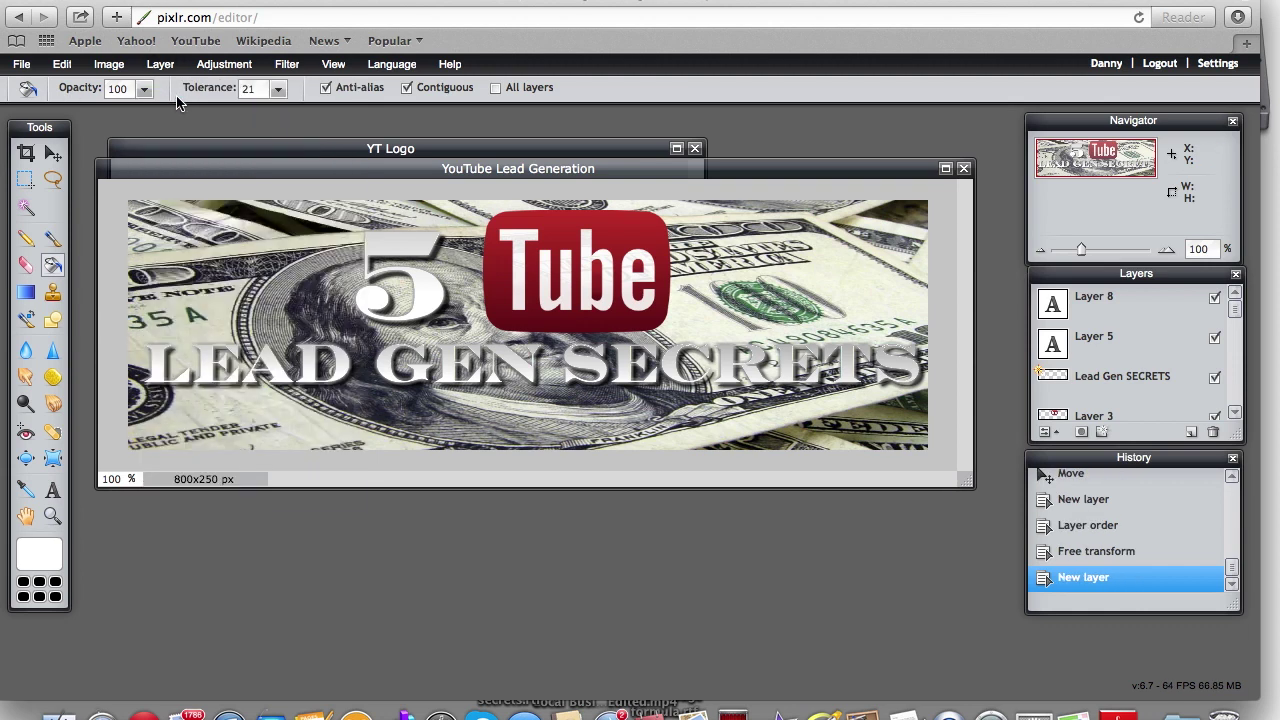
{"action": "left_click", "coordinate": [52, 560]}
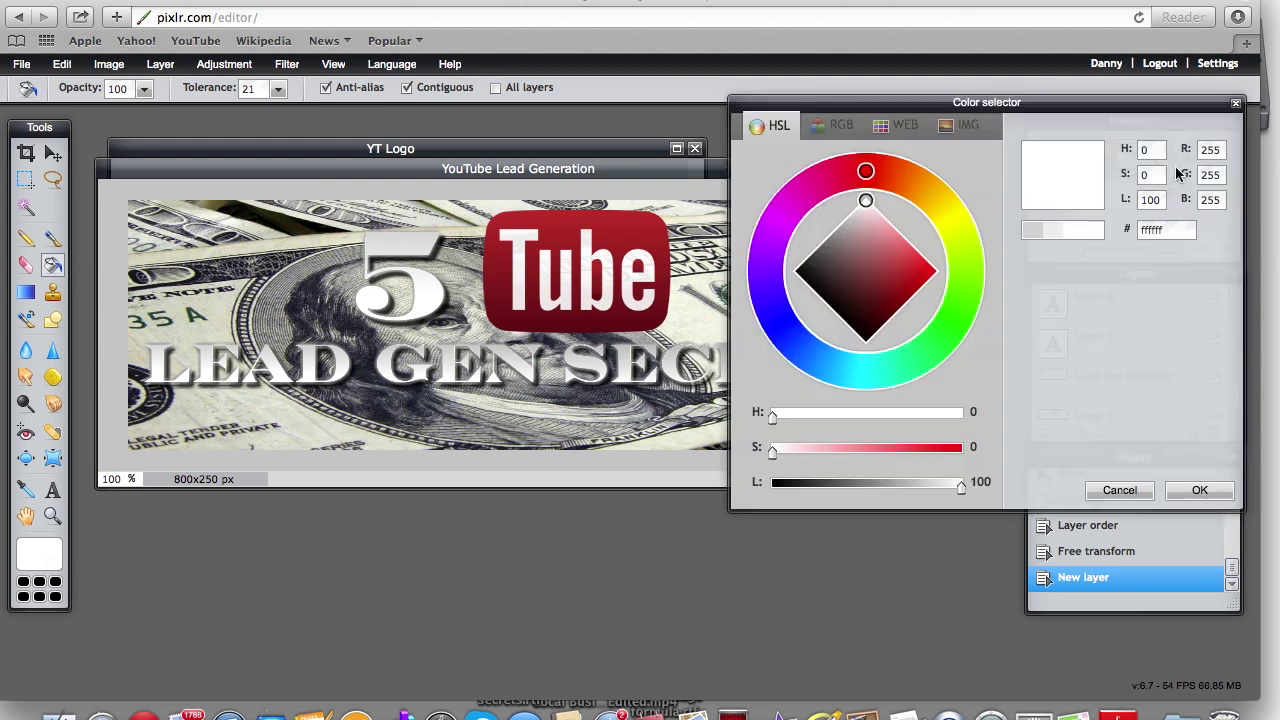
{"action": "left_click", "coordinate": [838, 233]}
{"action": "left_click", "coordinate": [1173, 487]}
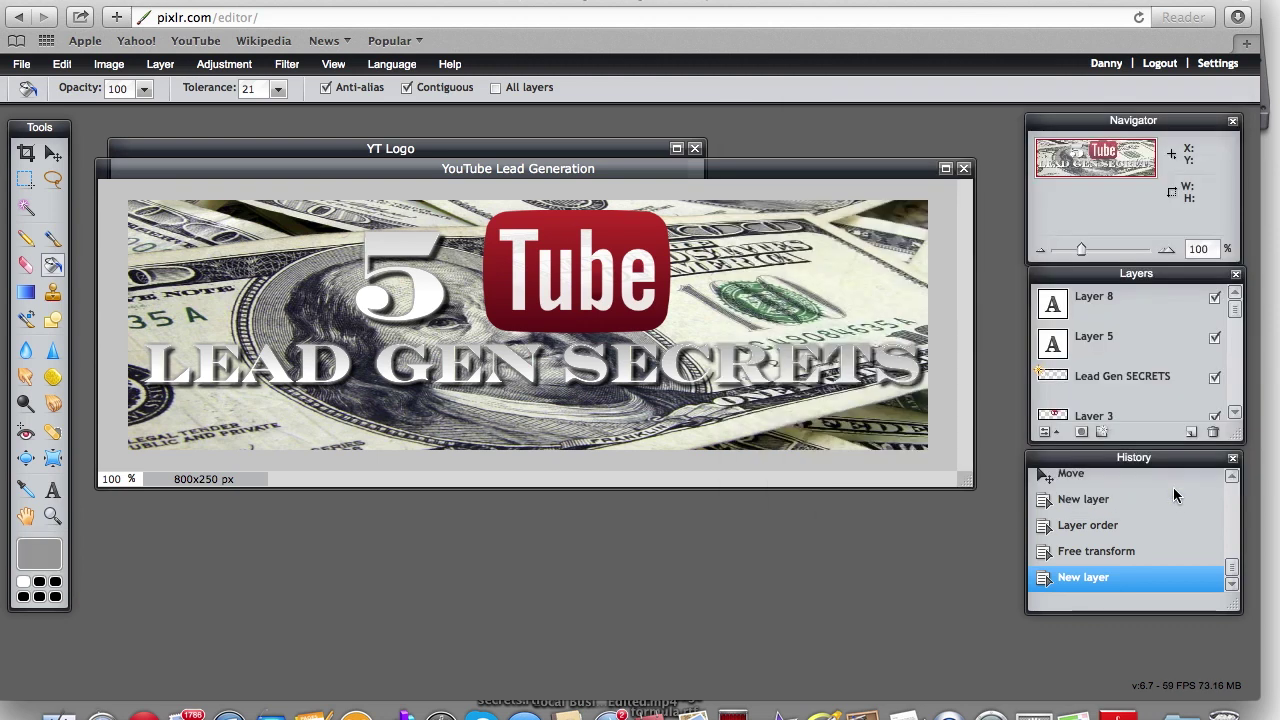
{"action": "left_click", "coordinate": [259, 233]}
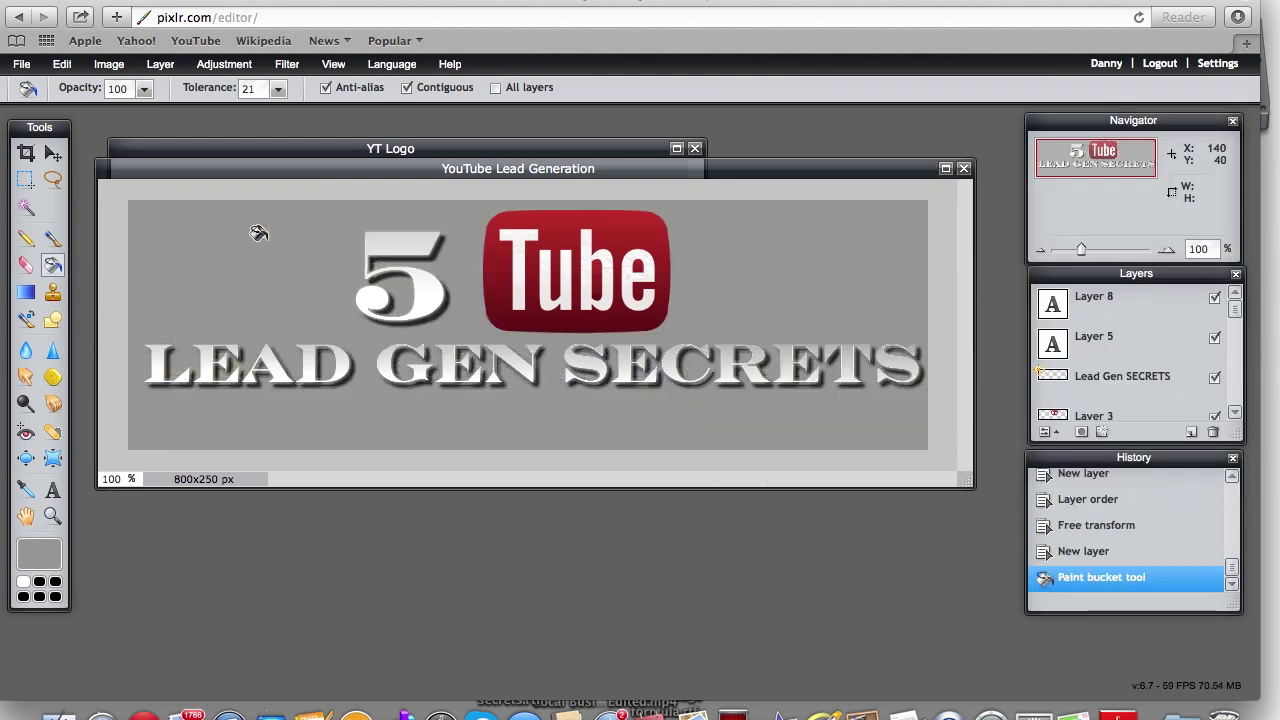
{"action": "left_click", "coordinate": [1045, 433]}
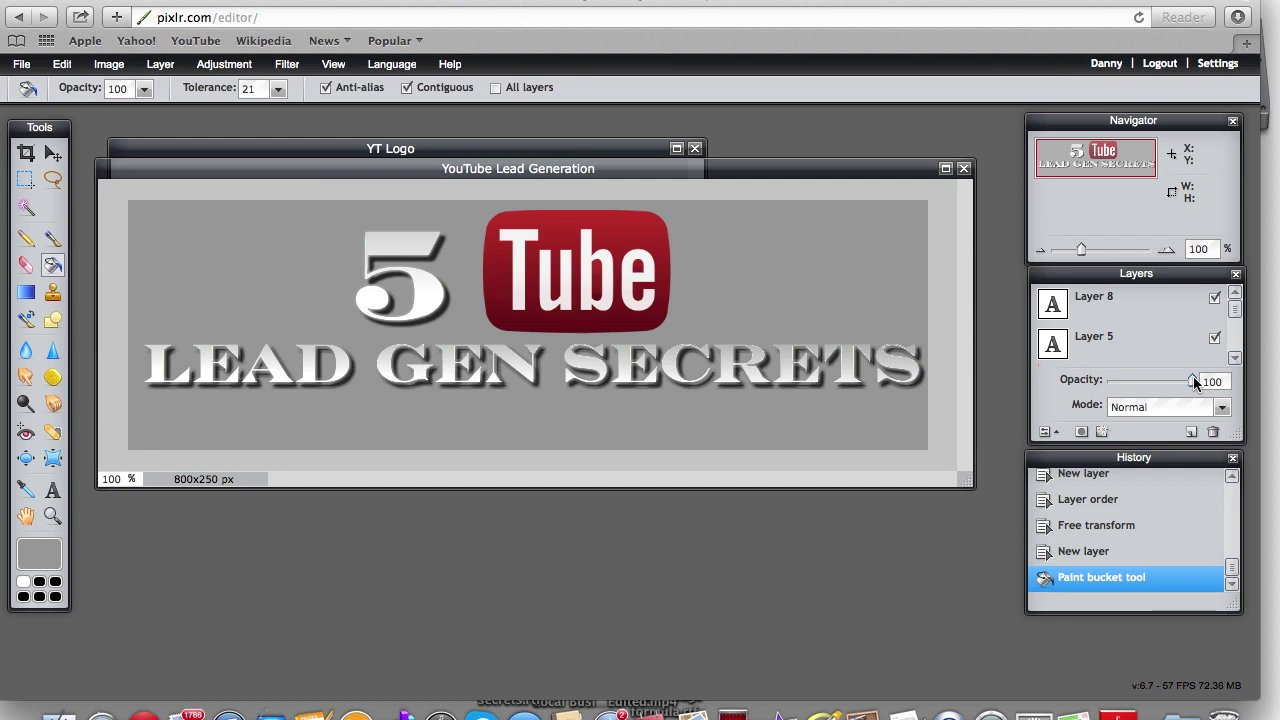
{"action": "left_click_drag", "start_coordinate": [1181, 376], "coordinate": [1157, 378]}
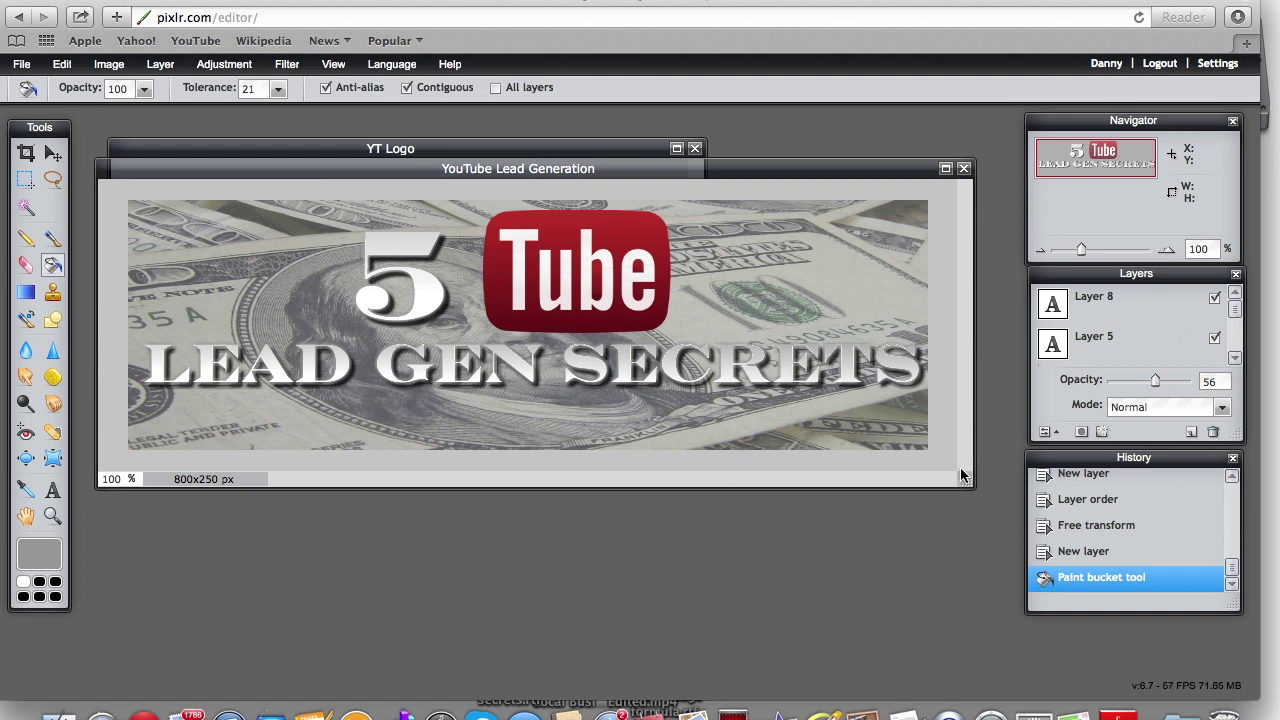
- Add the text "EXPOSED" below "Lead Gen SECRETS" in Arial Narrow Bold at size 54
{"action": "left_click", "coordinate": [53, 490]}
{"action": "left_click", "coordinate": [360, 427]}
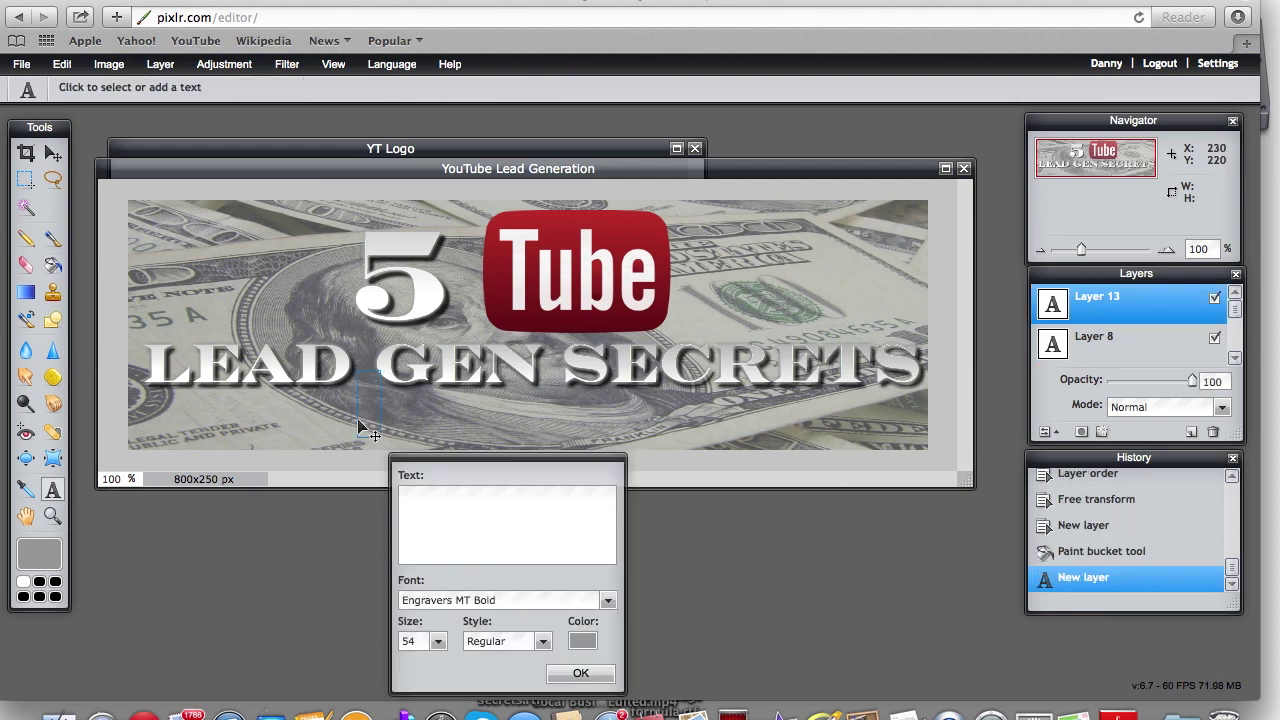
{"action": "left_click", "coordinate": [450, 513]}
{"action": "type", "text": "EXPOSED"}
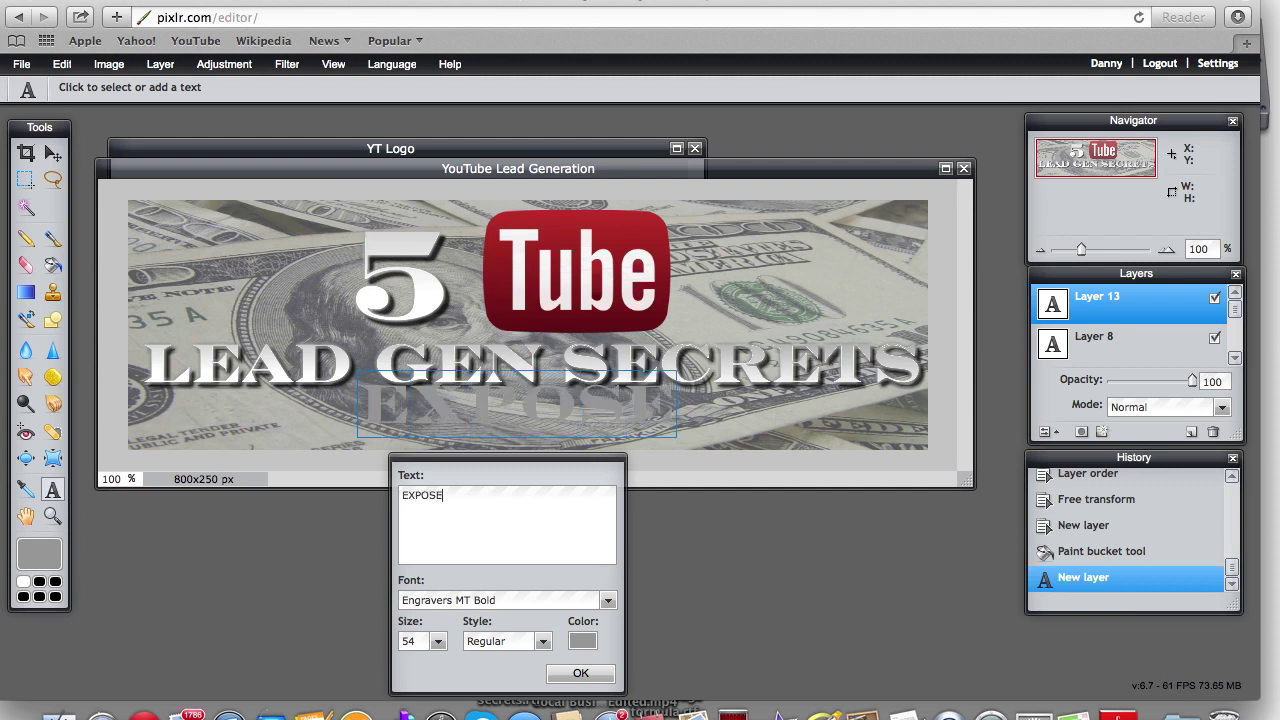
{"action": "left_click", "coordinate": [607, 600]}
{"action": "left_click_drag", "start_coordinate": [607, 680], "coordinate": [613, 645]}
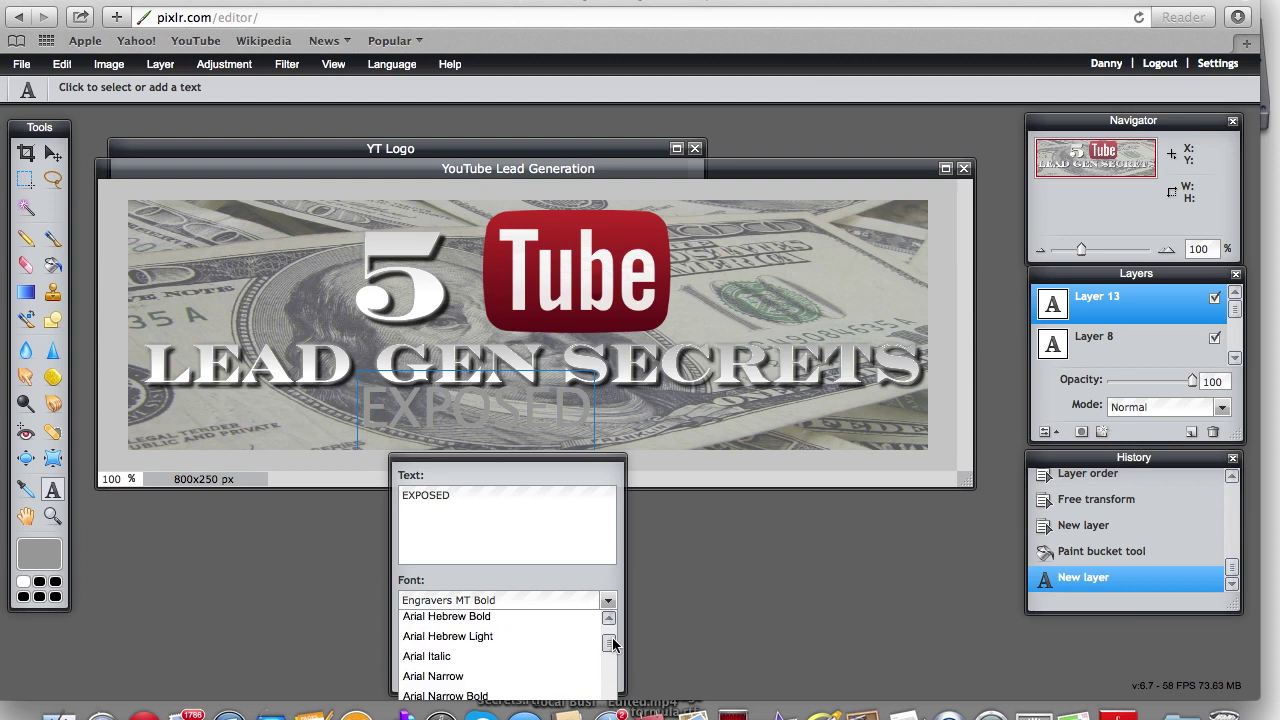
{"action": "left_click", "coordinate": [522, 697]}
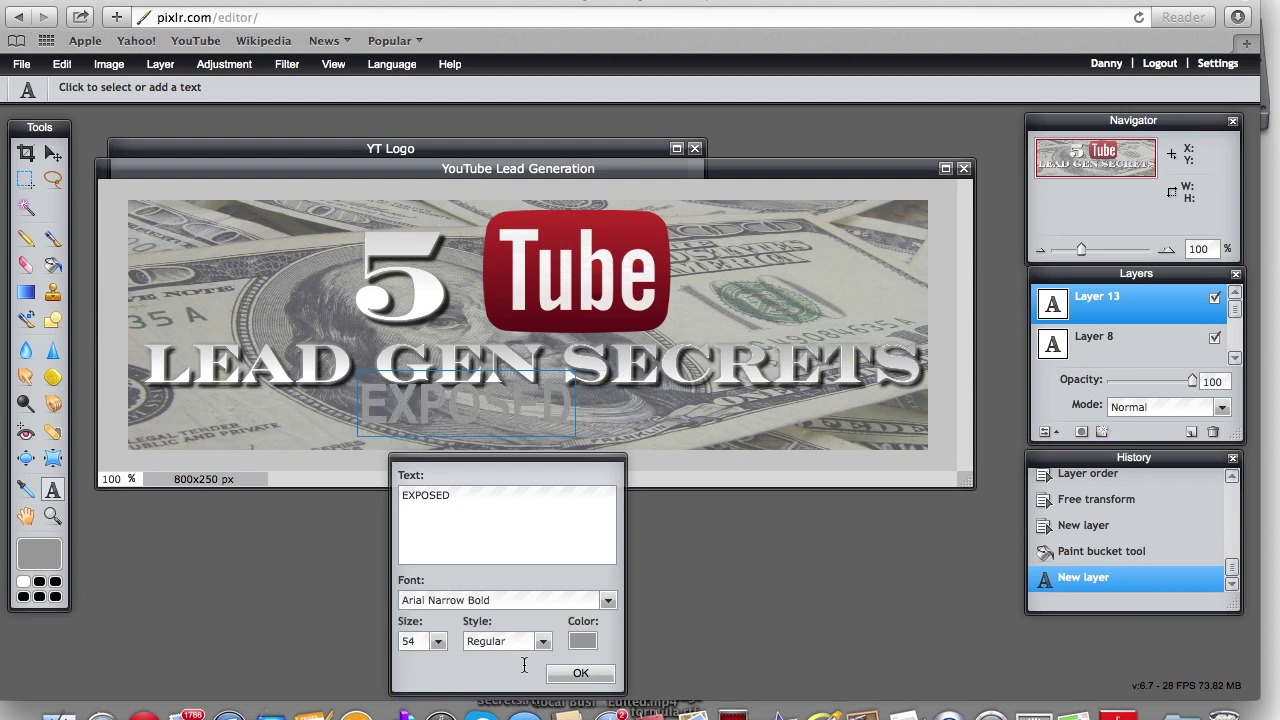
- Colour the "EXPOSED" text yellow ffe600 and centre it beneath "Lead Gen SECRETS"
{"action": "left_click_drag", "start_coordinate": [525, 432], "coordinate": [622, 440]}
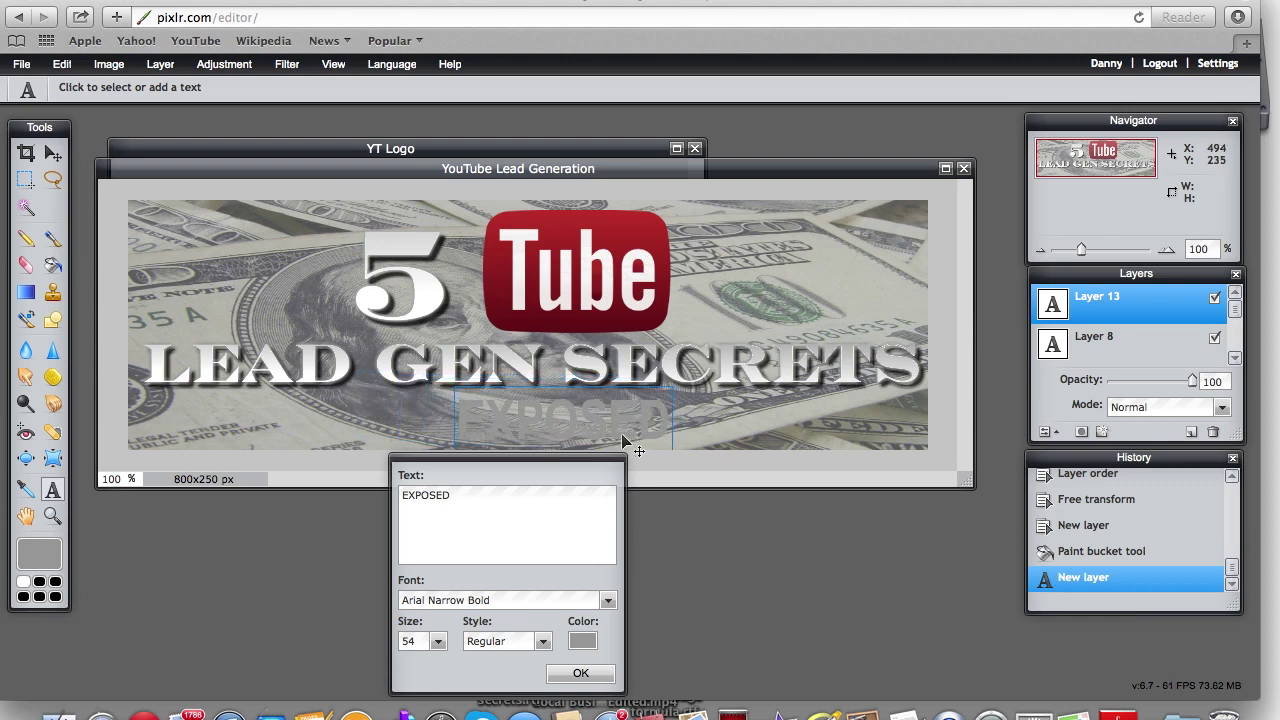
{"action": "left_click_drag", "start_coordinate": [512, 457], "coordinate": [227, 320]}
{"action": "left_click", "coordinate": [297, 502]}
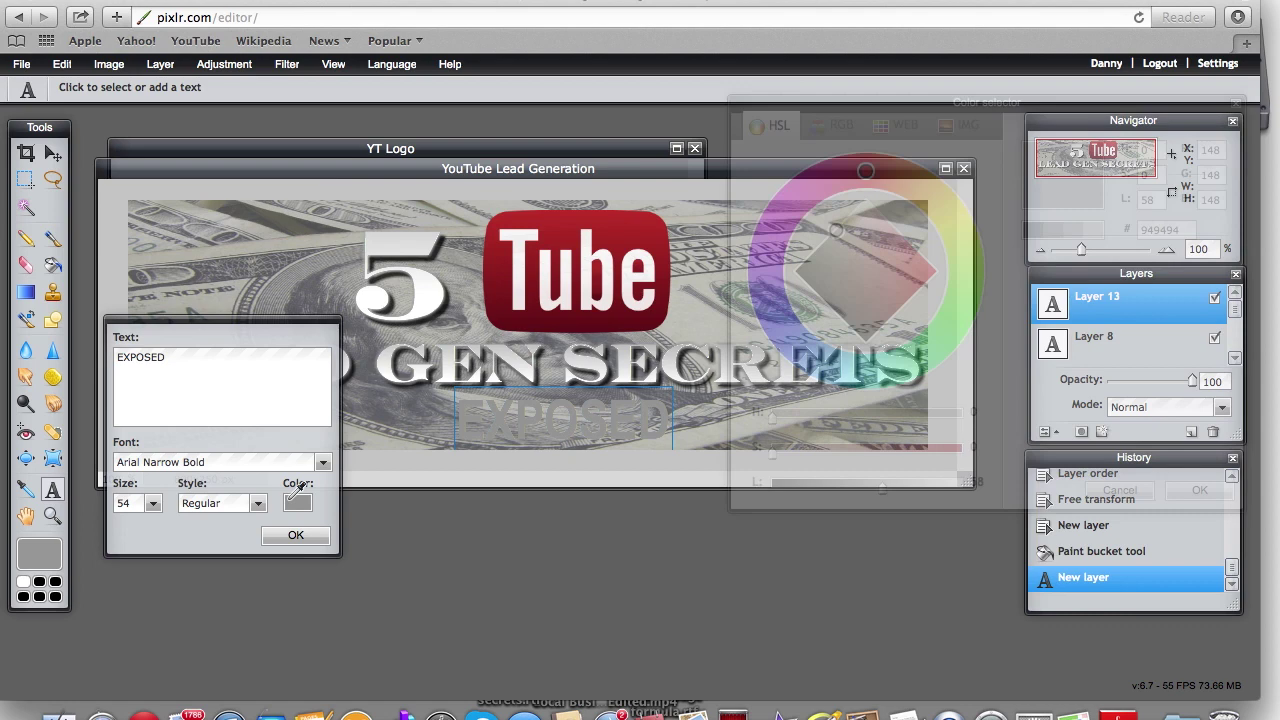
{"action": "left_click", "coordinate": [947, 217]}
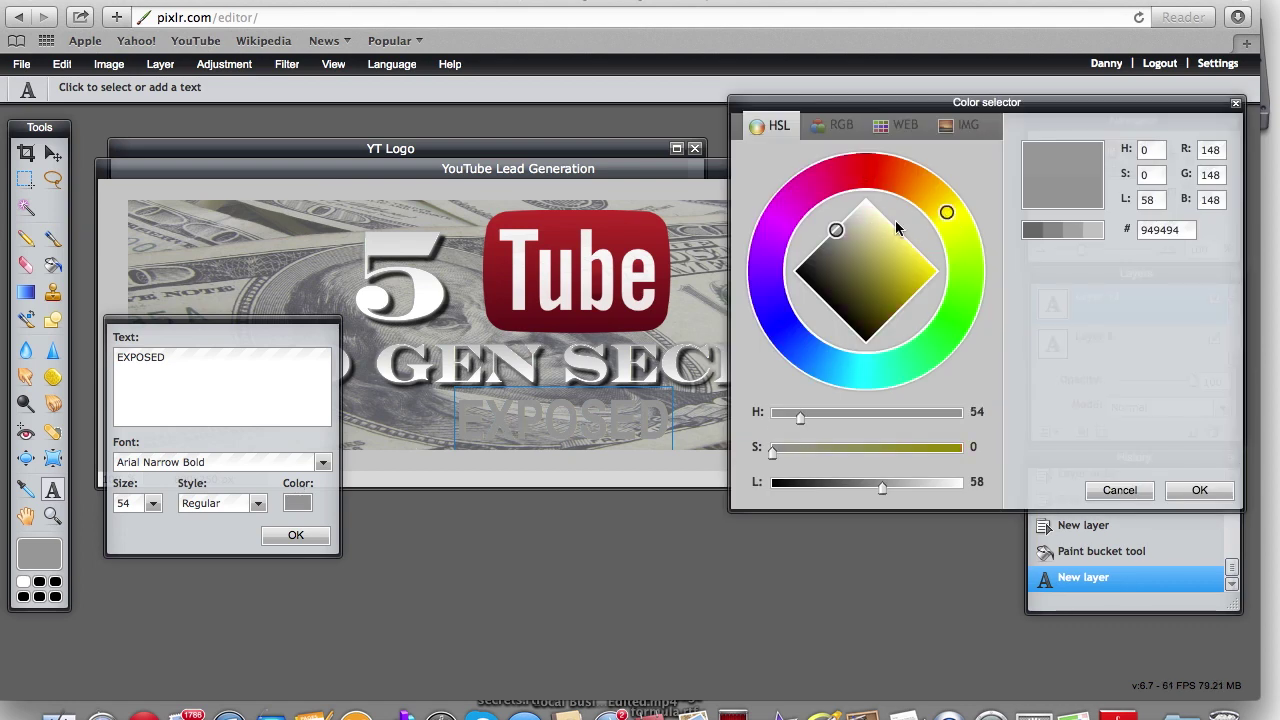
{"action": "mouse_move", "coordinate": [898, 236]}
{"action": "left_mouse_down"}
{"action": "mouse_move", "coordinate": [939, 258]}
{"action": "mouse_move", "coordinate": [943, 296]}
{"action": "mouse_move", "coordinate": [964, 265]}
{"action": "left_mouse_up"}
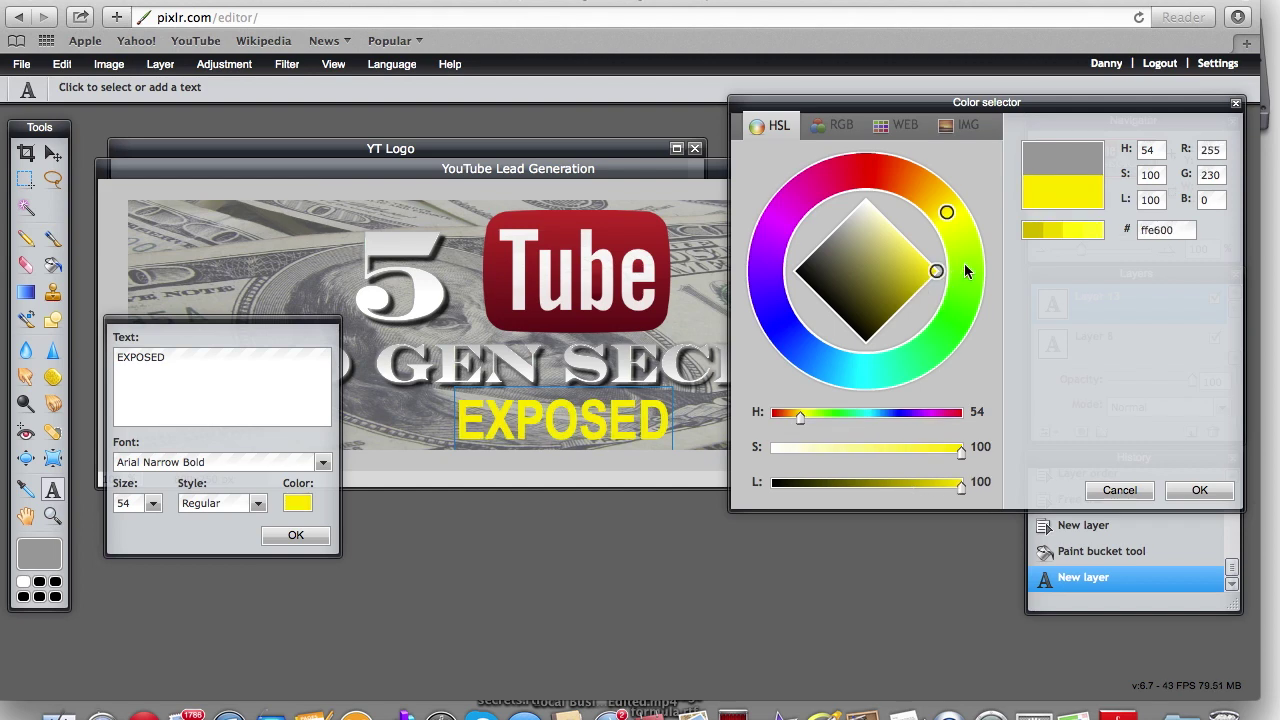
{"action": "left_click", "coordinate": [1197, 489]}
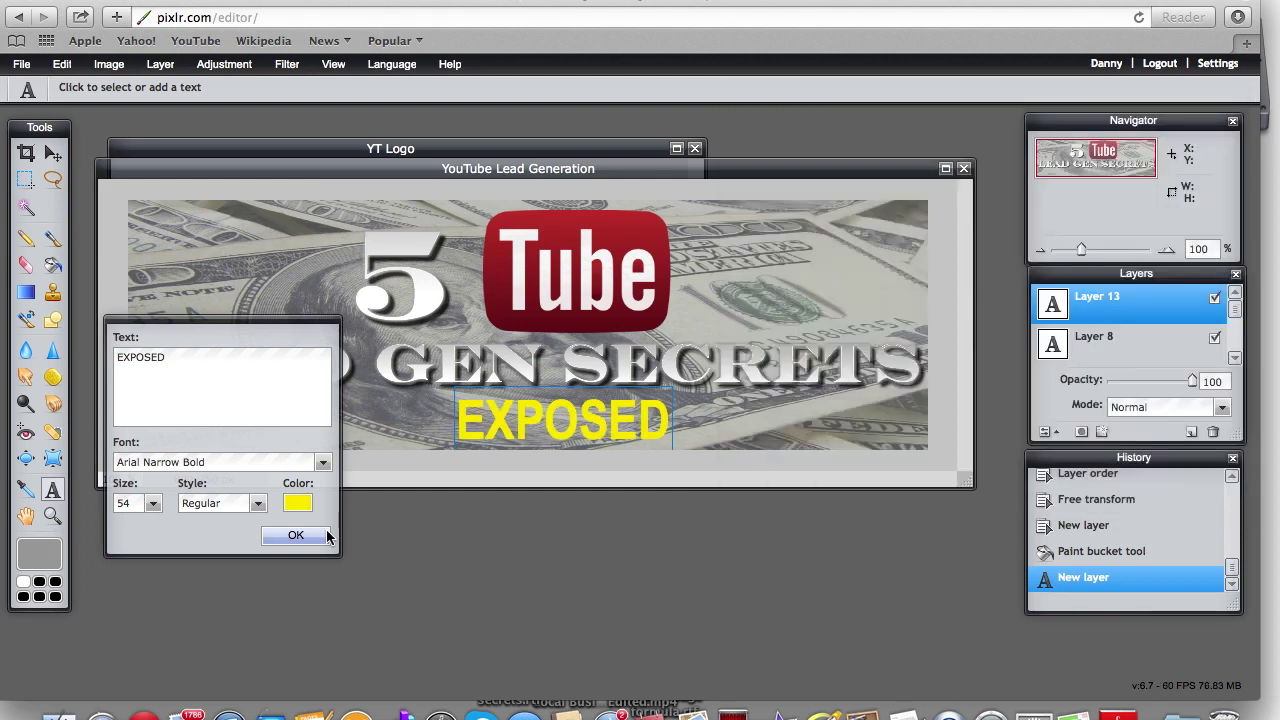
{"action": "left_click", "coordinate": [296, 536]}
{"action": "left_click", "coordinate": [48, 160]}
{"action": "left_click_drag", "start_coordinate": [547, 421], "coordinate": [534, 420]}
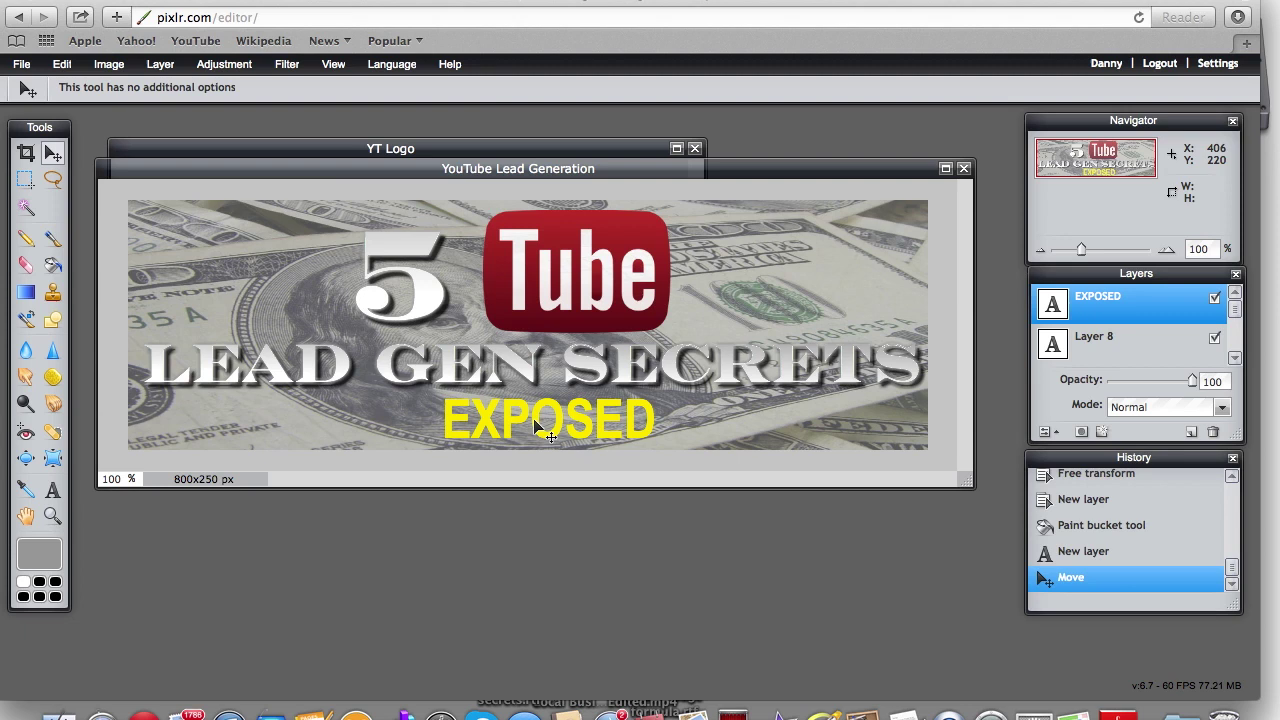
- Give the "EXPOSED" layer a black drop shadow with a distance of 6
{"action": "left_click", "coordinate": [1102, 432]}
{"action": "left_click", "coordinate": [793, 155]}
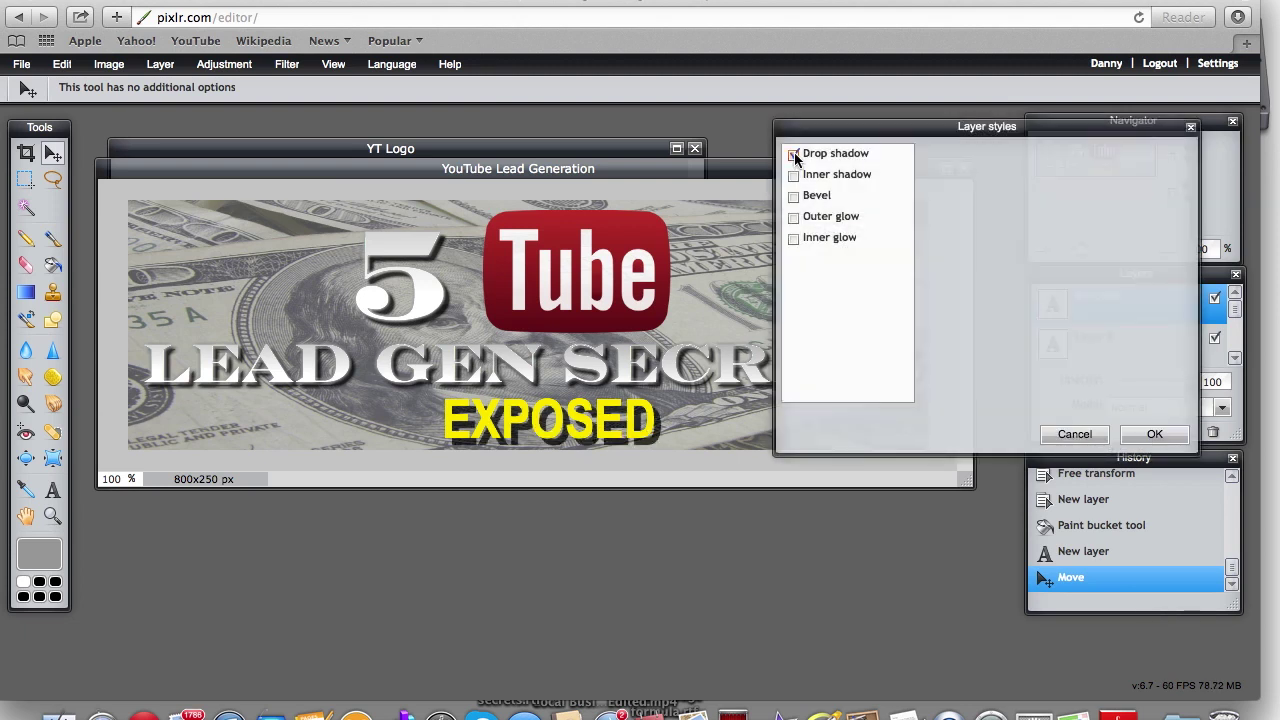
{"action": "left_click", "coordinate": [831, 153]}
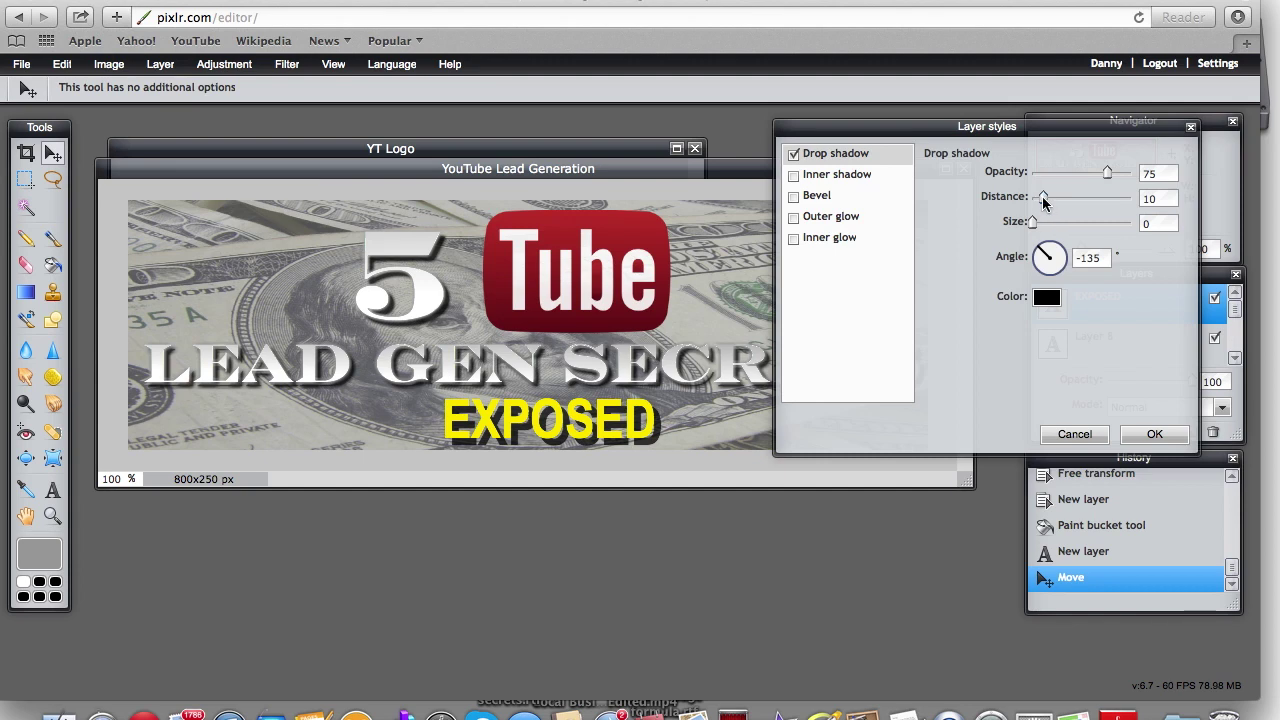
{"action": "left_click_drag", "start_coordinate": [1044, 196], "coordinate": [1038, 199]}
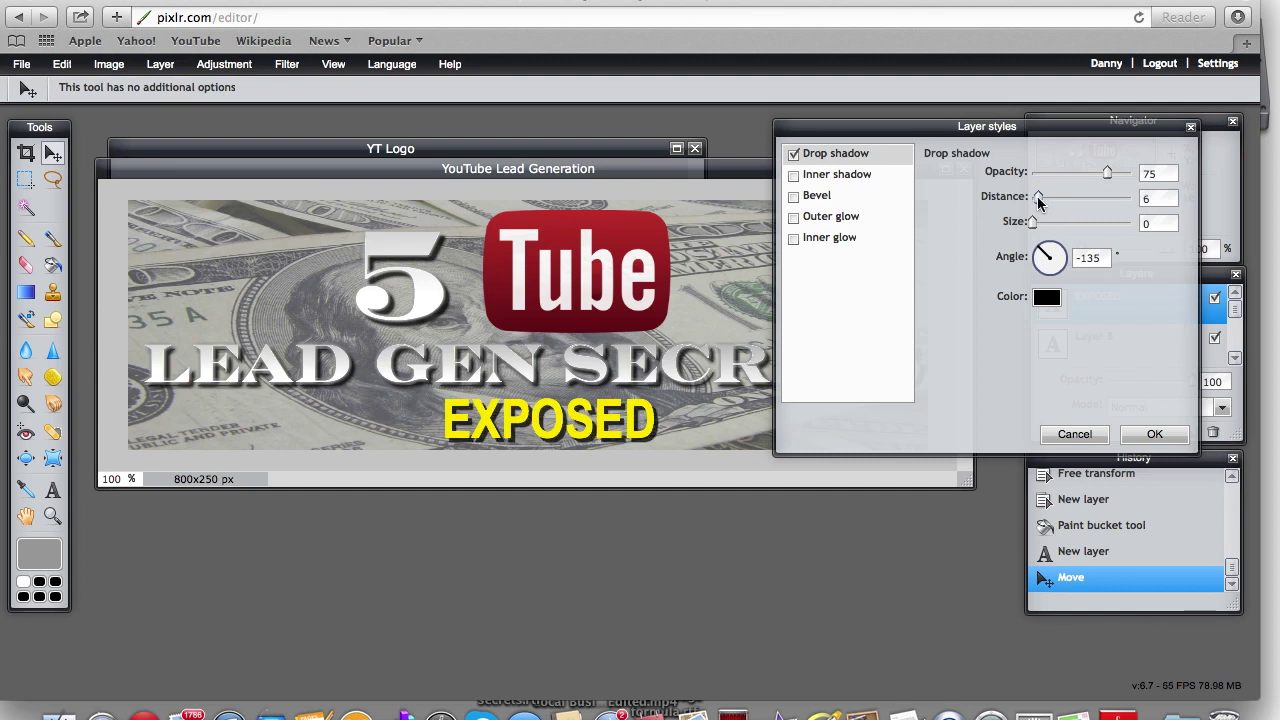
{"action": "left_click", "coordinate": [1160, 433]}
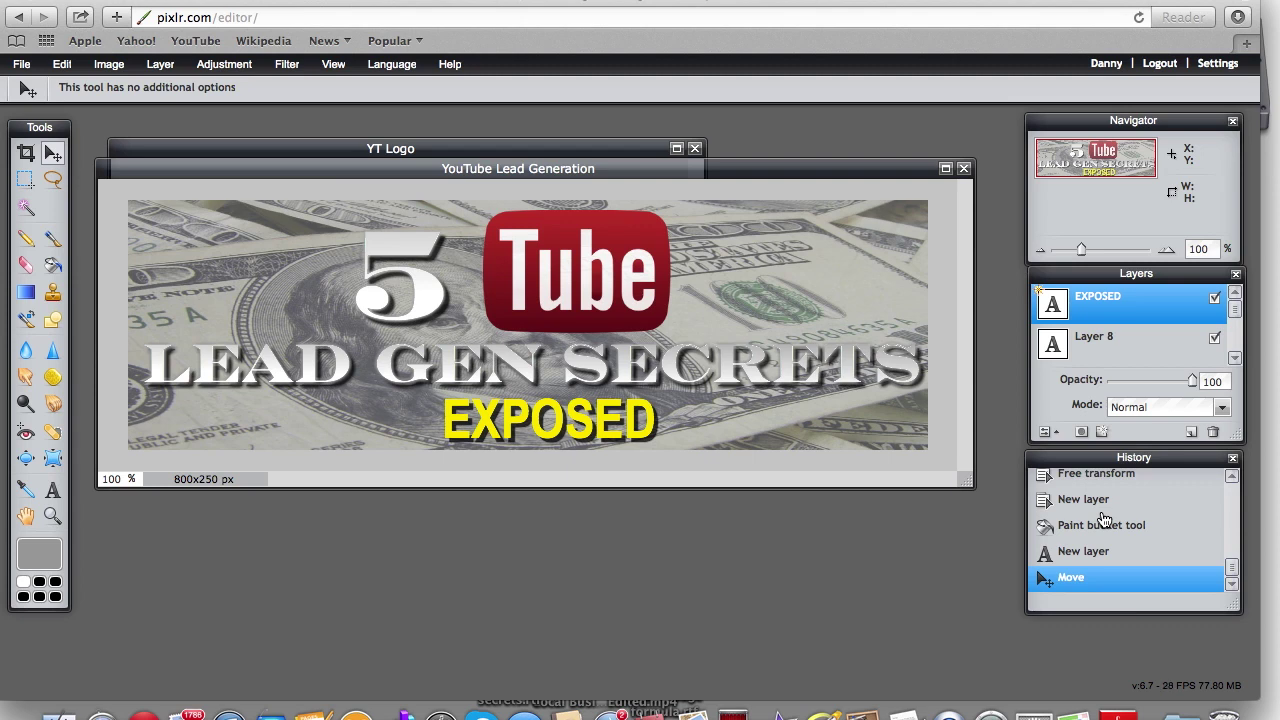
- Add a new text layer beside the Tube badge with the creator's website address ending in "/5-yt-secrets"
{"action": "left_click", "coordinate": [53, 489]}
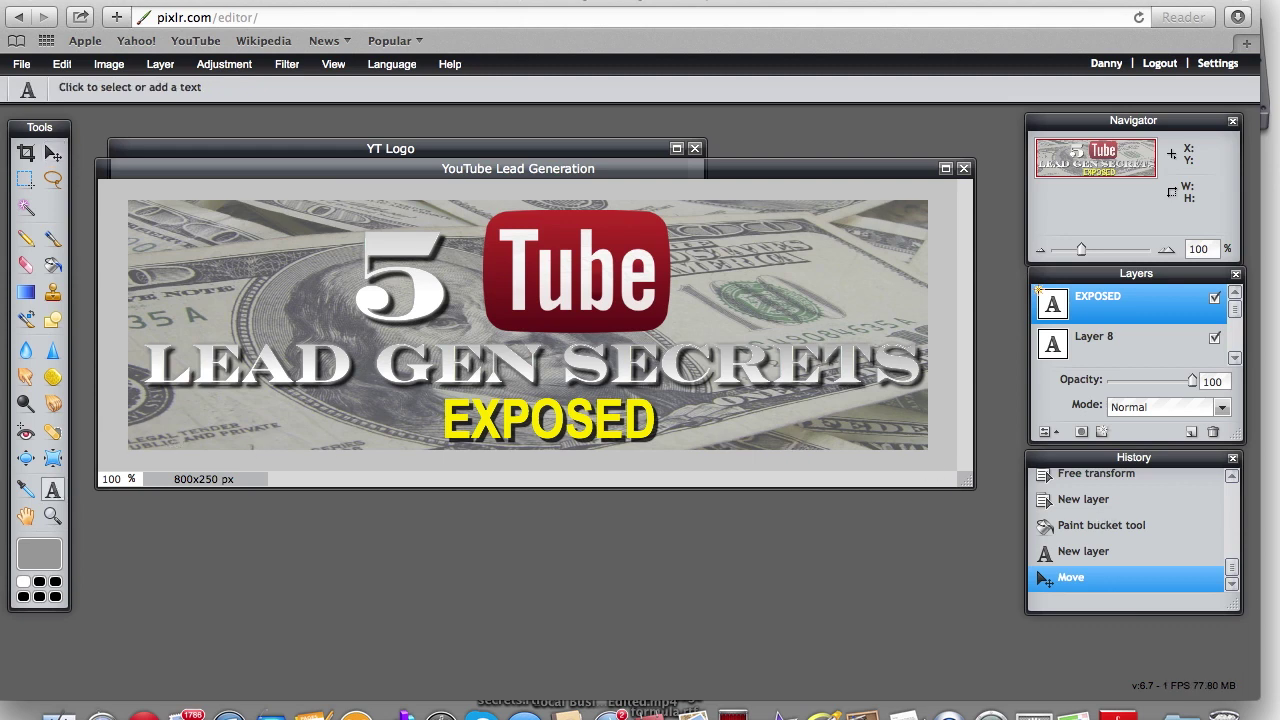
{"action": "left_click", "coordinate": [700, 290]}
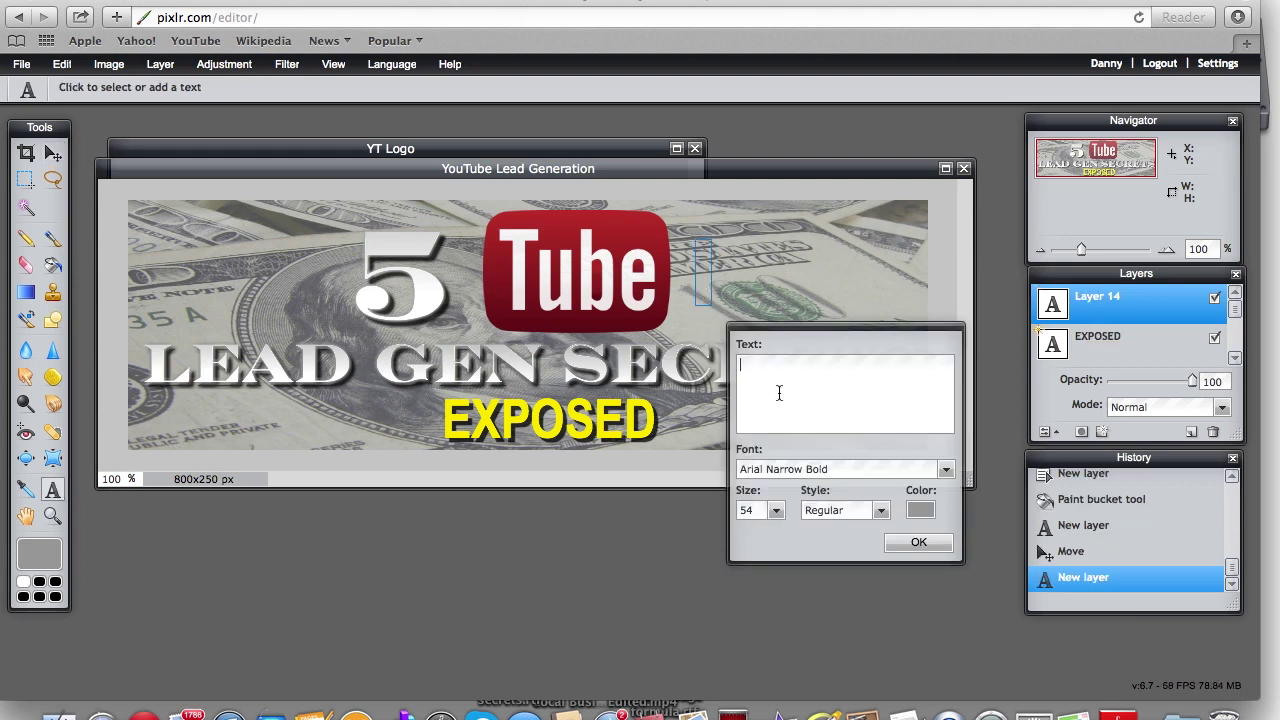
{"action": "type", "text": "dannyfortes.com/5-yt-secrets"}
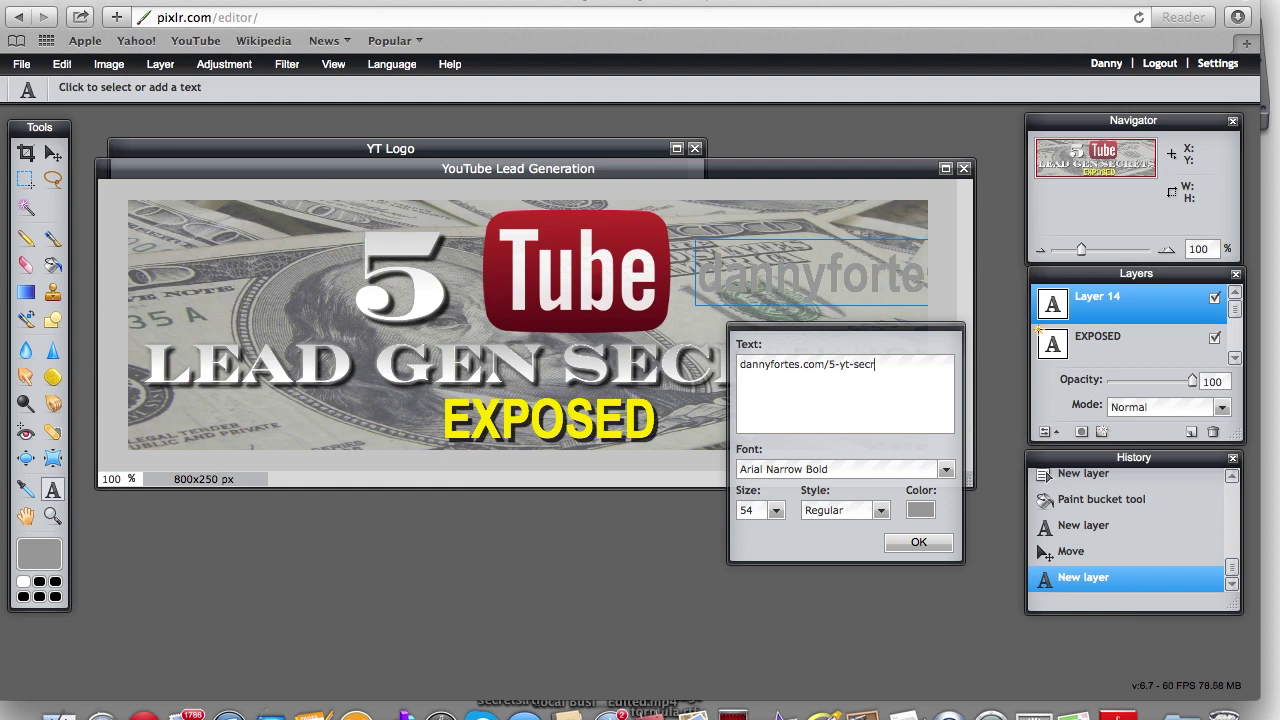
- Colour the website address text red c22d2b, sampled from the Tube badge
{"action": "left_click", "coordinate": [921, 511]}
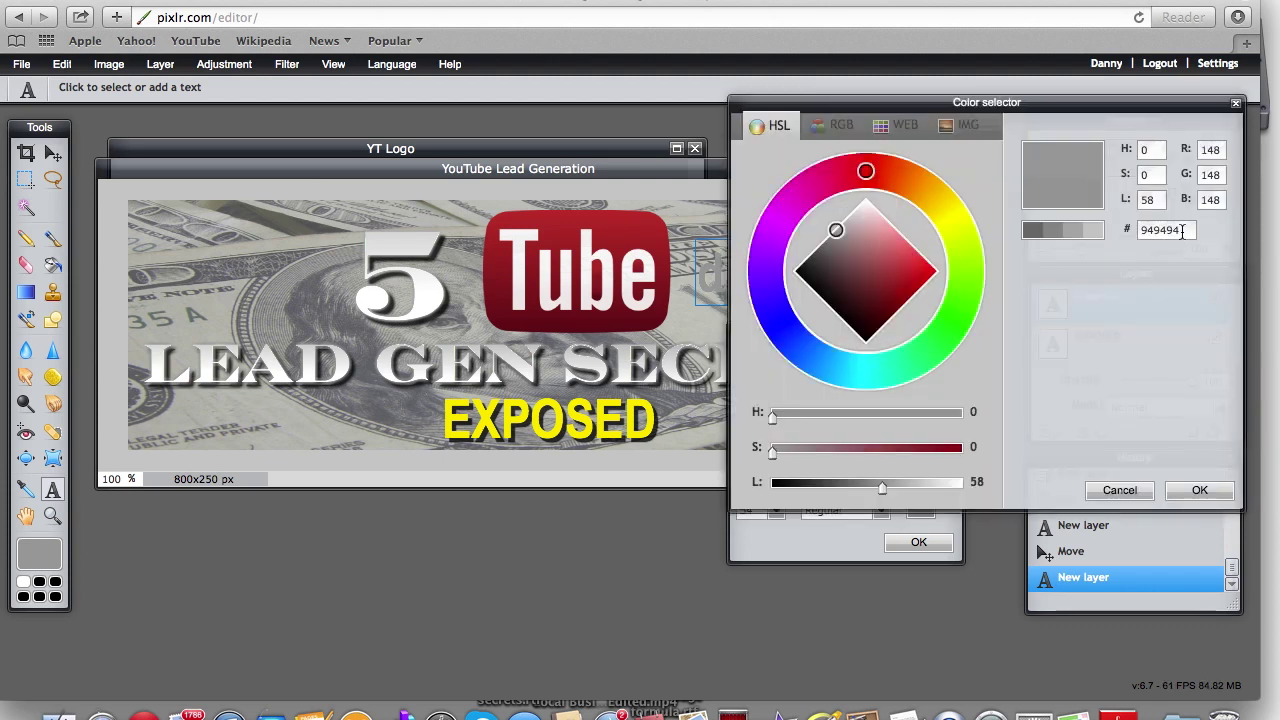
{"action": "left_click_drag", "start_coordinate": [1172, 231], "coordinate": [1114, 235]}
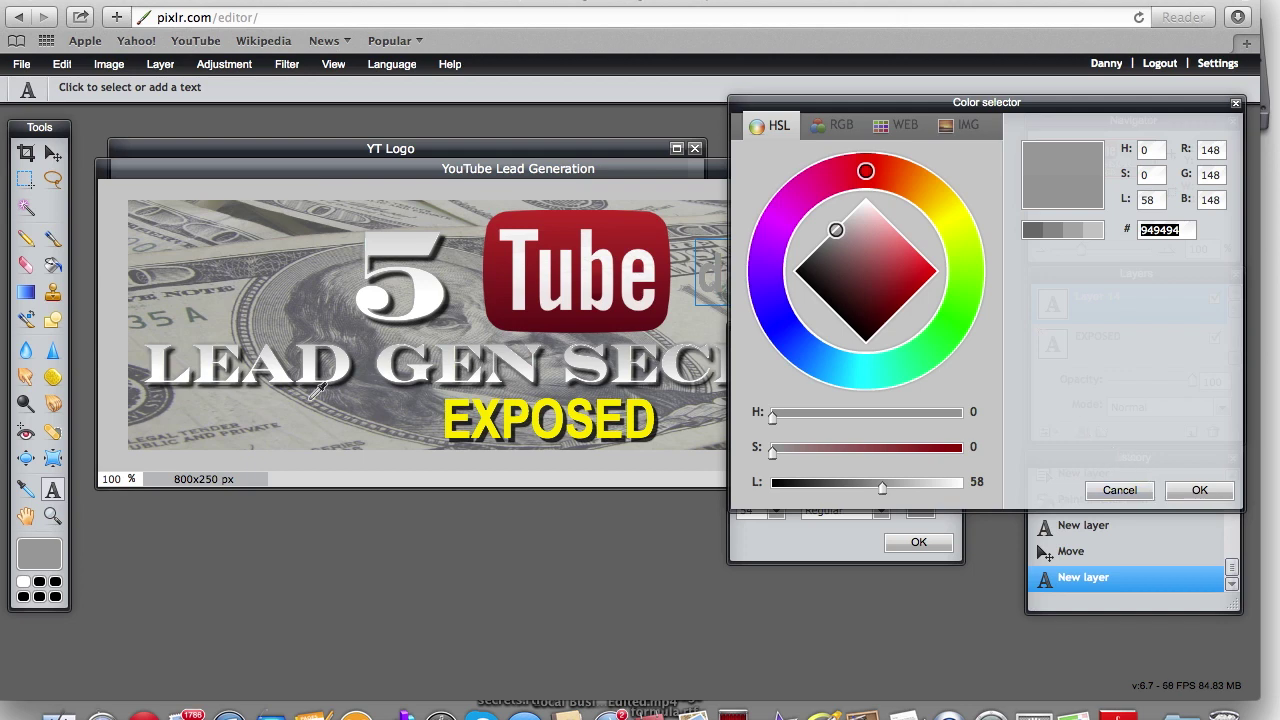
{"action": "left_click", "coordinate": [506, 277]}
{"action": "left_click", "coordinate": [576, 210]}
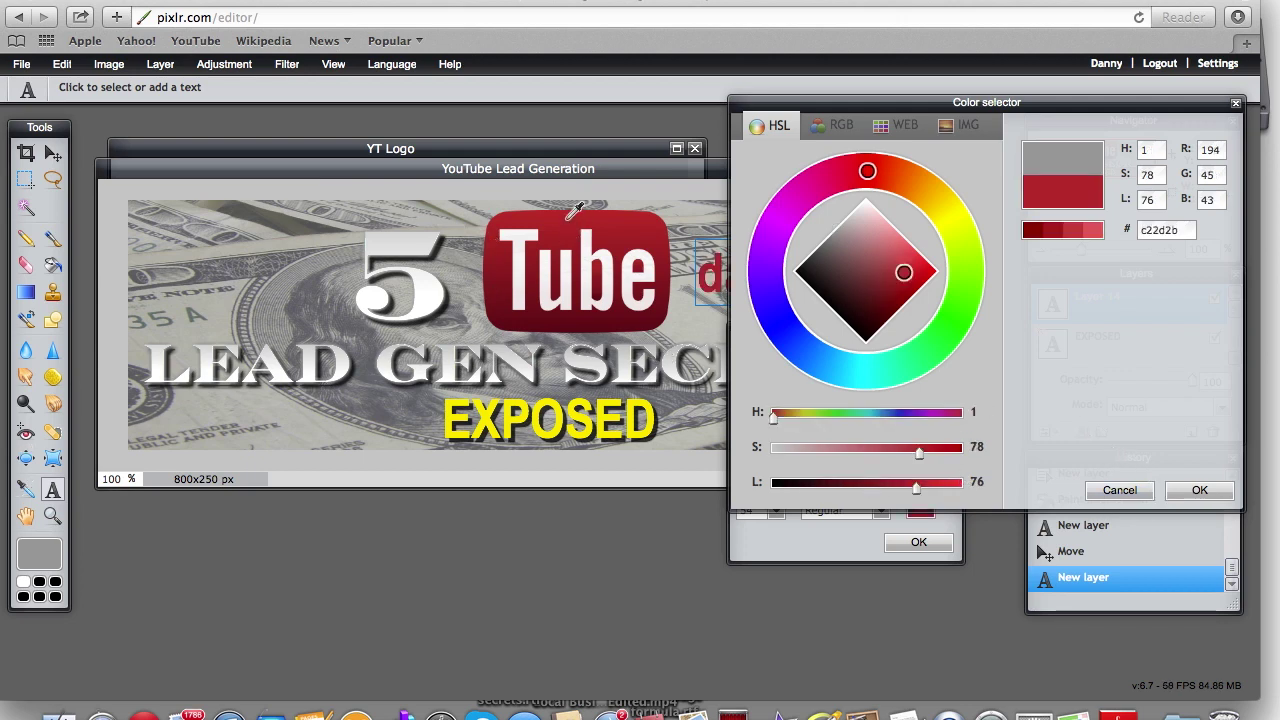
{"action": "left_click", "coordinate": [1185, 493]}
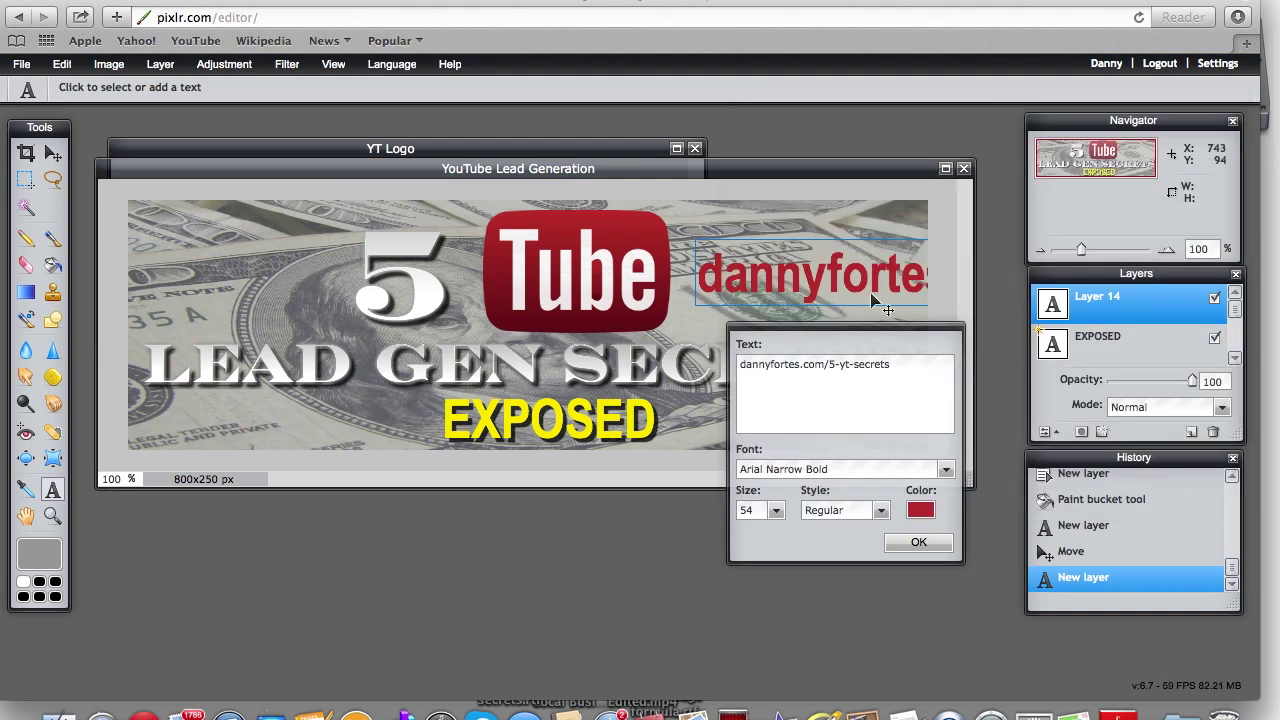
- Reduce the website address text to size 19 and place it in the space right of the Tube badge
{"action": "left_click_drag", "start_coordinate": [868, 280], "coordinate": [840, 280]}
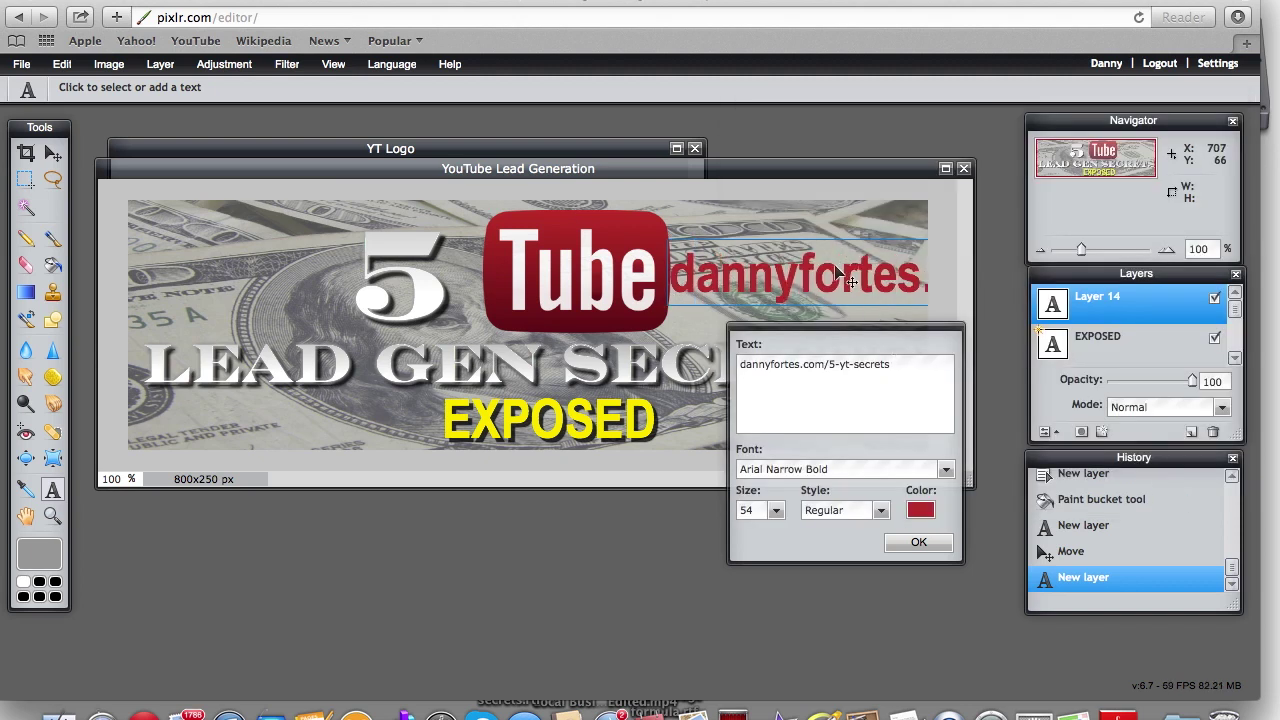
{"action": "left_click", "coordinate": [779, 510]}
{"action": "left_click_drag", "start_coordinate": [724, 531], "coordinate": [690, 540]}
{"action": "left_click_drag", "start_coordinate": [812, 256], "coordinate": [836, 279]}
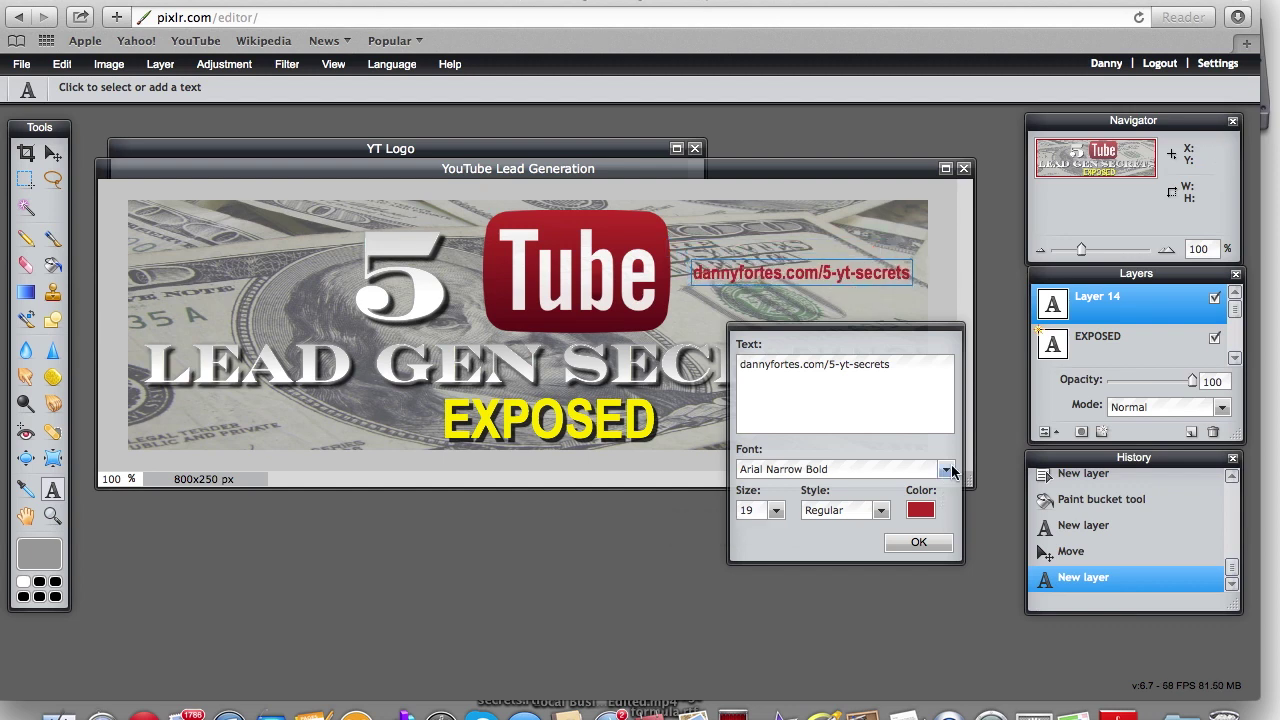
- Set the website address text in the HanziPen SC Bold font and shift it slightly left to fit beside the Tube badge
{"action": "left_click", "coordinate": [945, 469]}
{"action": "scroll", "coordinate": [942, 523], "scroll_direction": "down", "scroll_amount": 10}
{"action": "scroll", "coordinate": [866, 527], "scroll_direction": "up", "scroll_amount": 1}
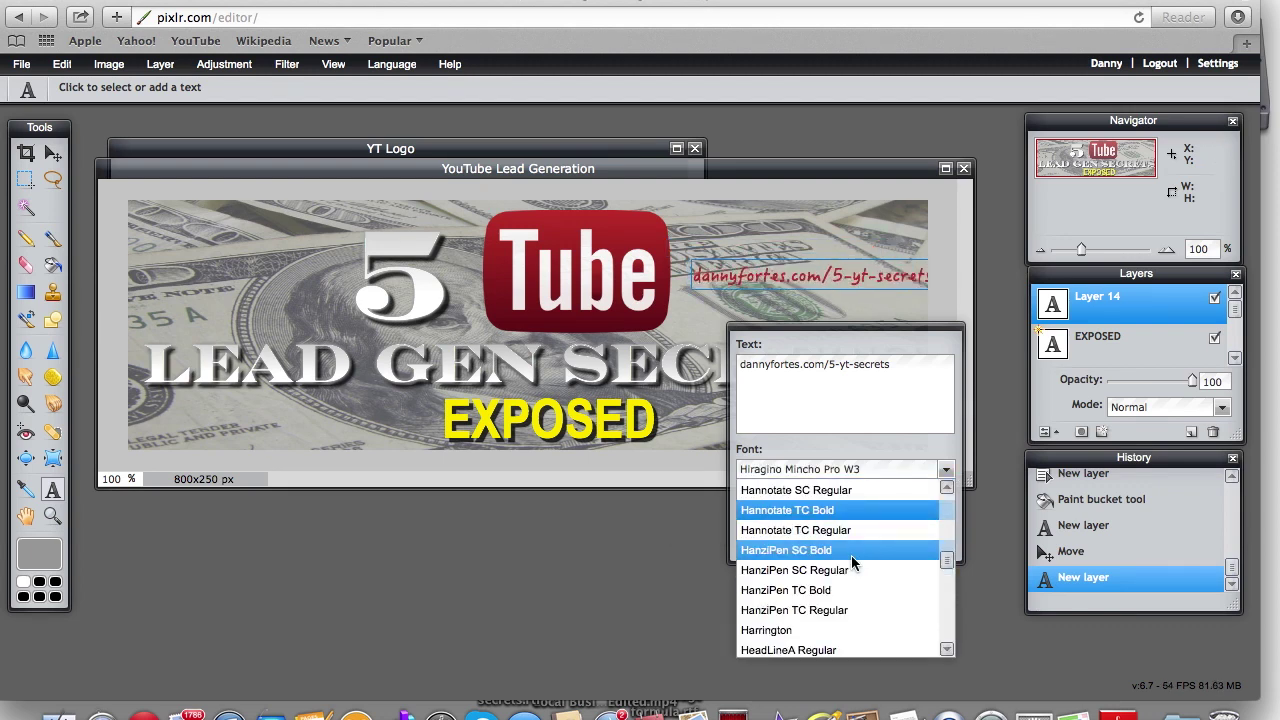
{"action": "left_click", "coordinate": [845, 551]}
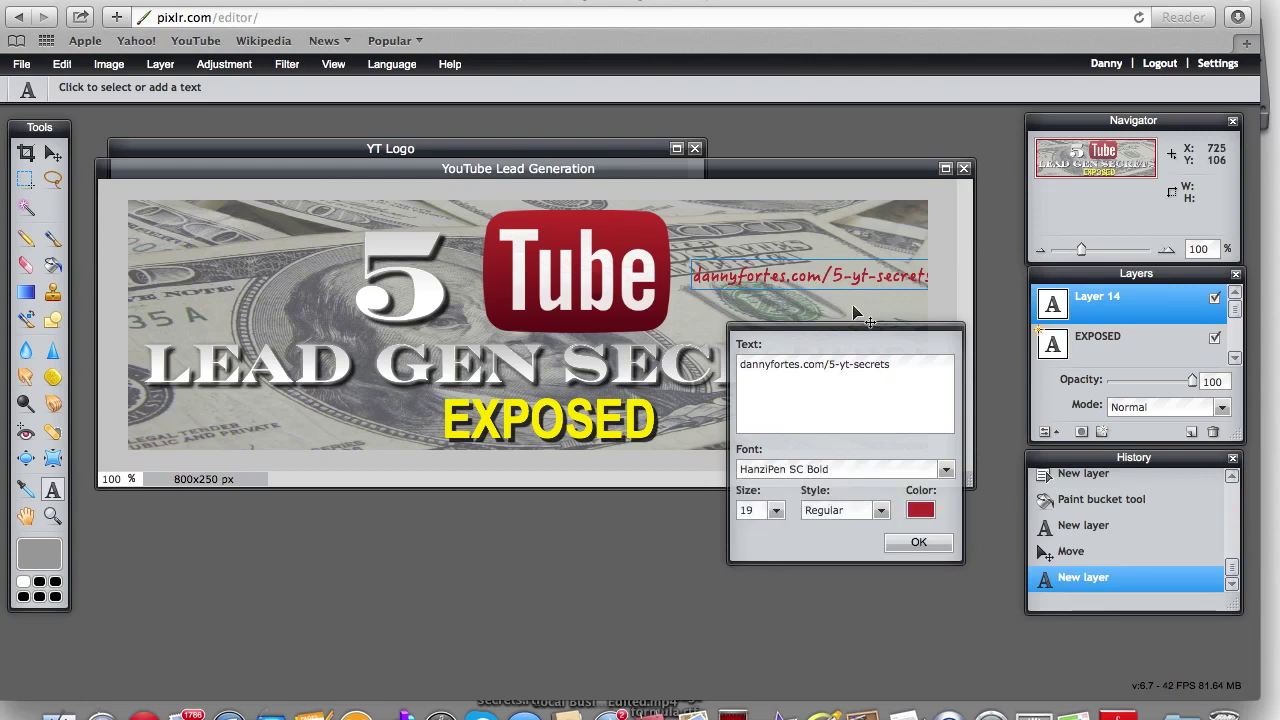
{"action": "mouse_move", "coordinate": [856, 281]}
{"action": "left_mouse_down"}
{"action": "mouse_move", "coordinate": [840, 282]}
{"action": "mouse_move", "coordinate": [855, 258]}
{"action": "mouse_move", "coordinate": [848, 280]}
{"action": "left_mouse_up"}
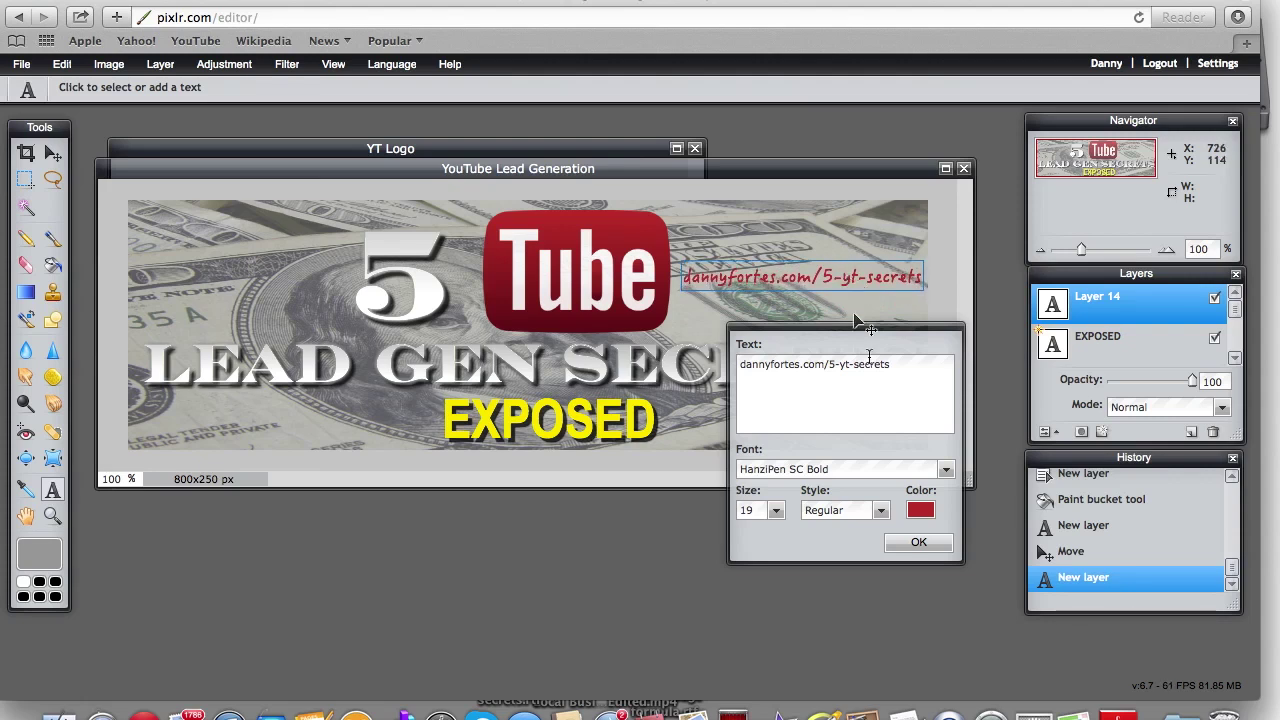
{"action": "left_click", "coordinate": [906, 544]}
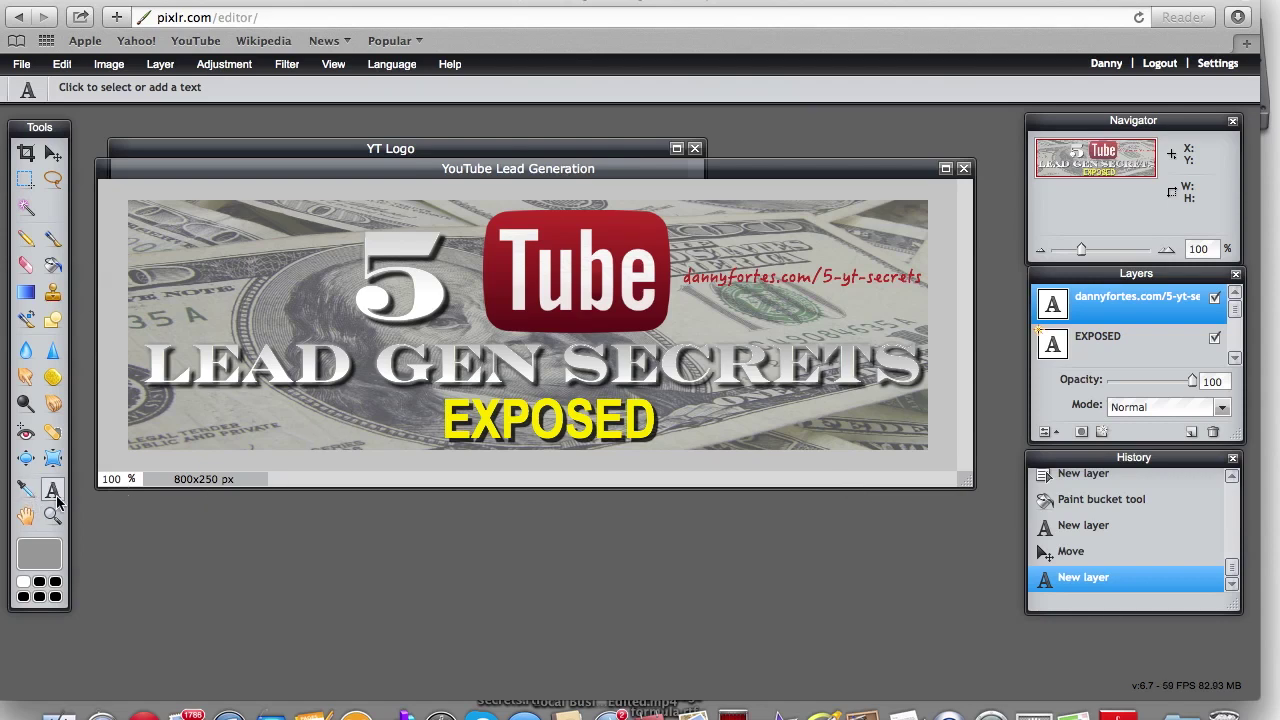
- Recolour the website address text yellow, sampled from the "EXPOSED" lettering
{"action": "left_click", "coordinate": [792, 283]}
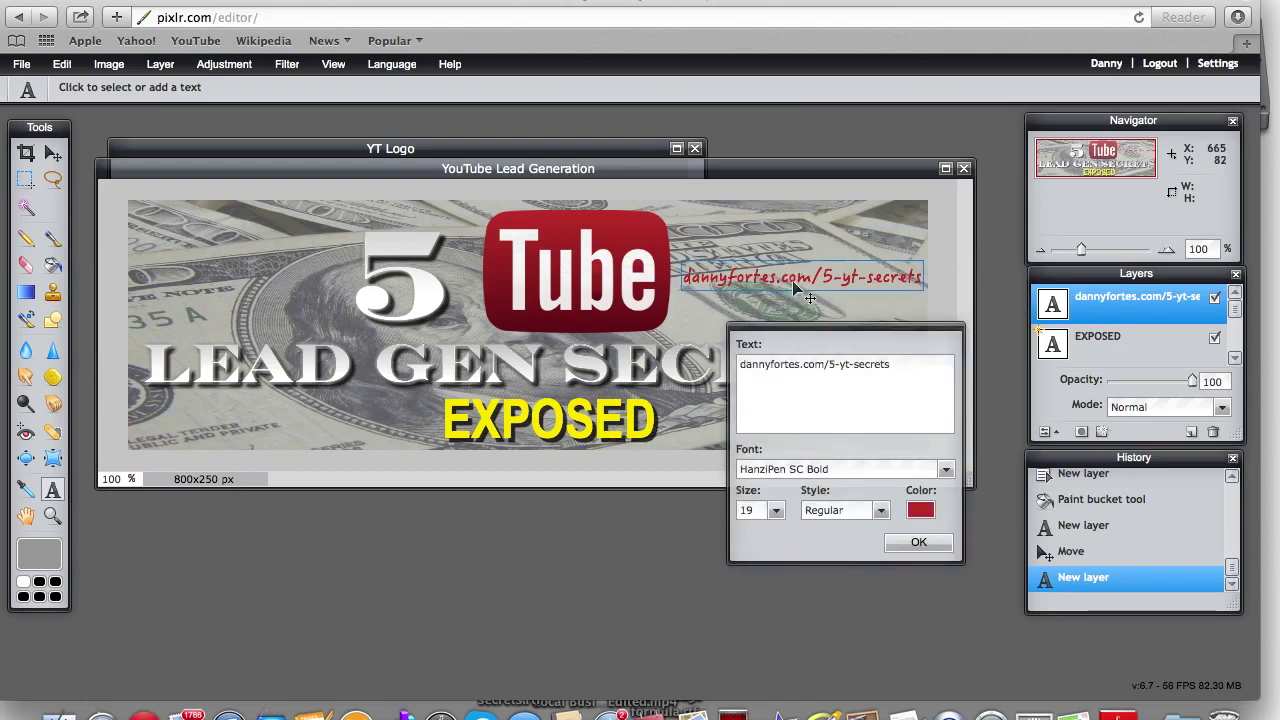
{"action": "left_click", "coordinate": [920, 511]}
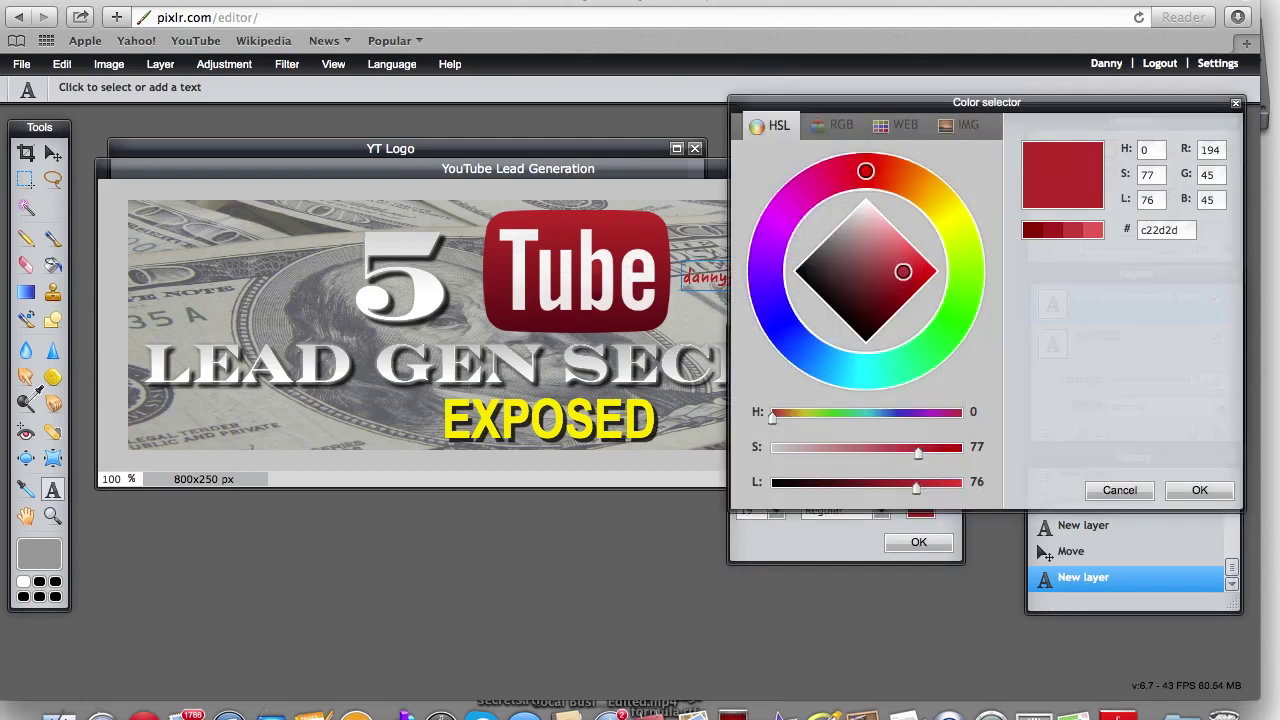
{"action": "left_click", "coordinate": [462, 410]}
{"action": "left_click", "coordinate": [1200, 490]}
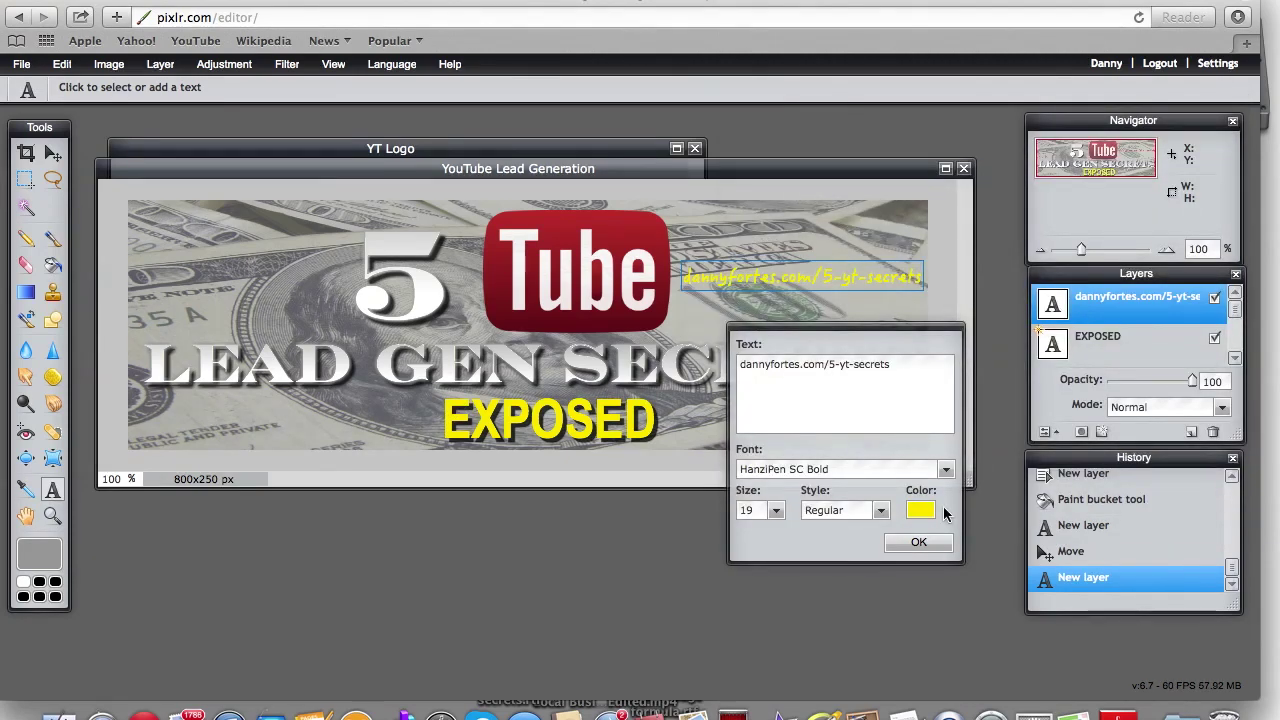
{"action": "left_click", "coordinate": [938, 547]}
- Give the website address layer a black drop shadow with a distance of 4, leaving outer glow off
{"action": "left_click", "coordinate": [1103, 433]}
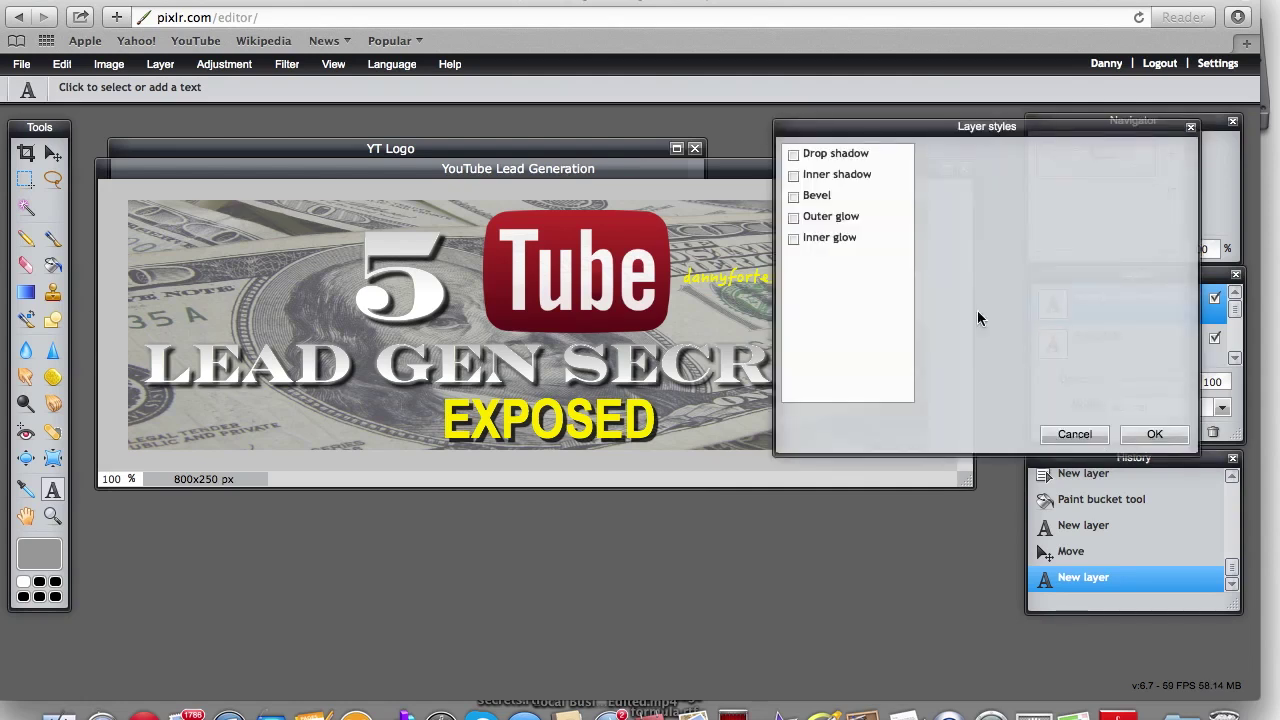
{"action": "left_click", "coordinate": [797, 216]}
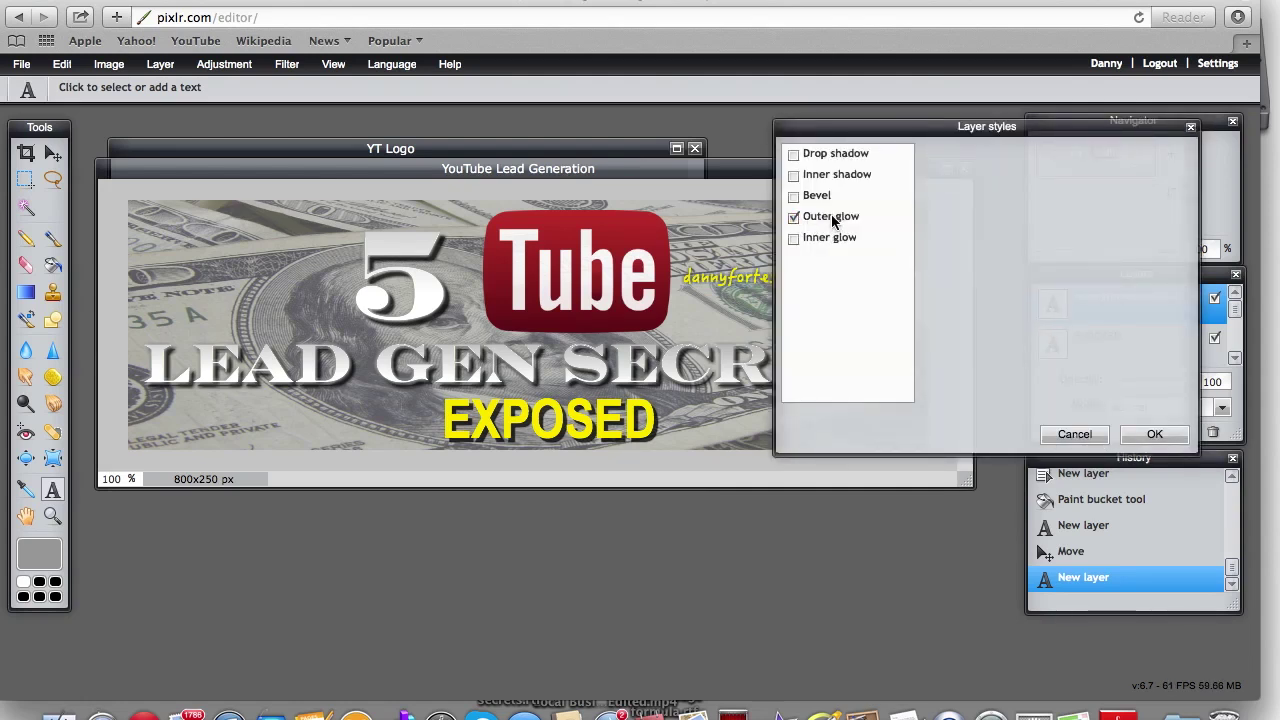
{"action": "left_click", "coordinate": [795, 215]}
{"action": "left_click", "coordinate": [794, 155]}
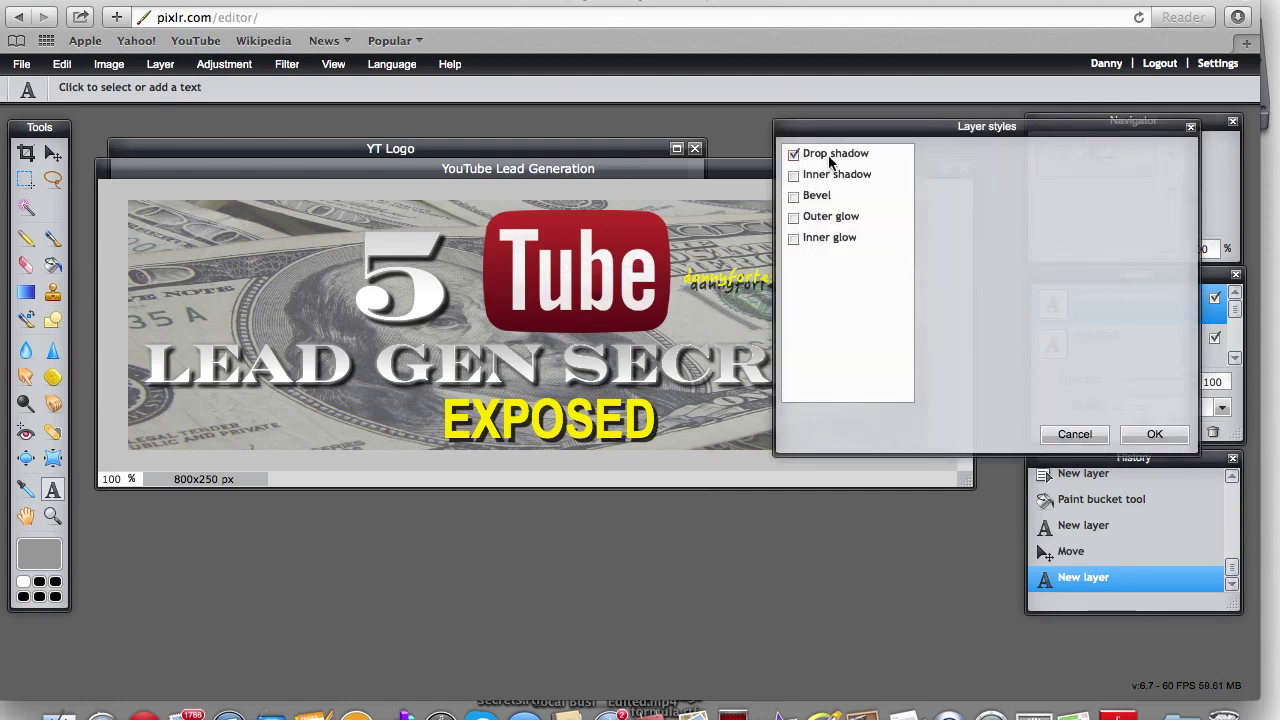
{"action": "left_click", "coordinate": [831, 155]}
{"action": "left_click_drag", "start_coordinate": [1042, 197], "coordinate": [1036, 198]}
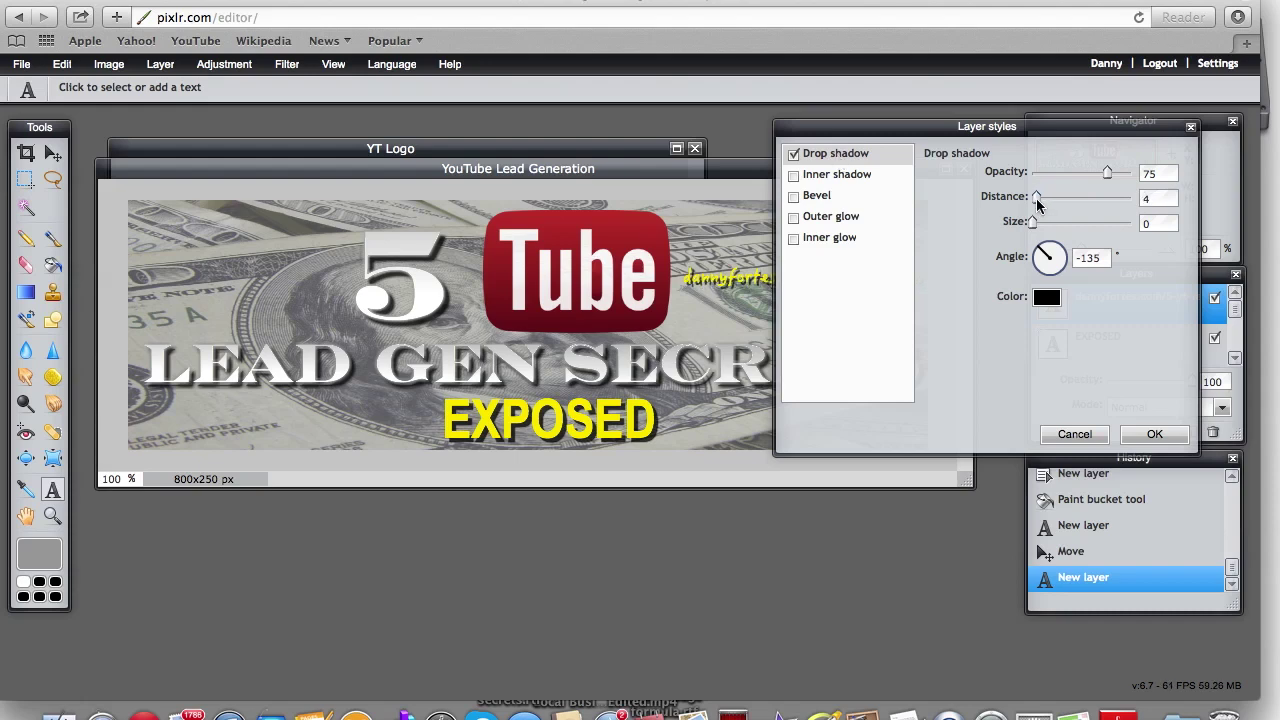
{"action": "left_click", "coordinate": [1137, 436]}
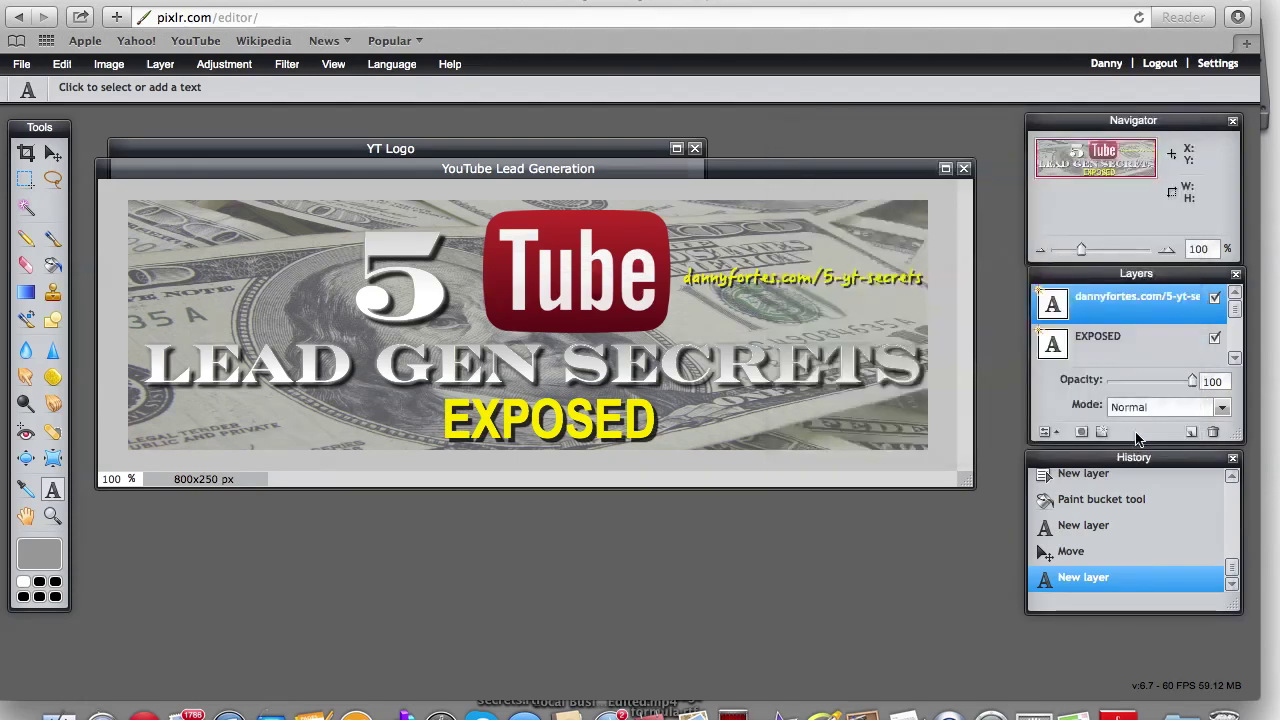